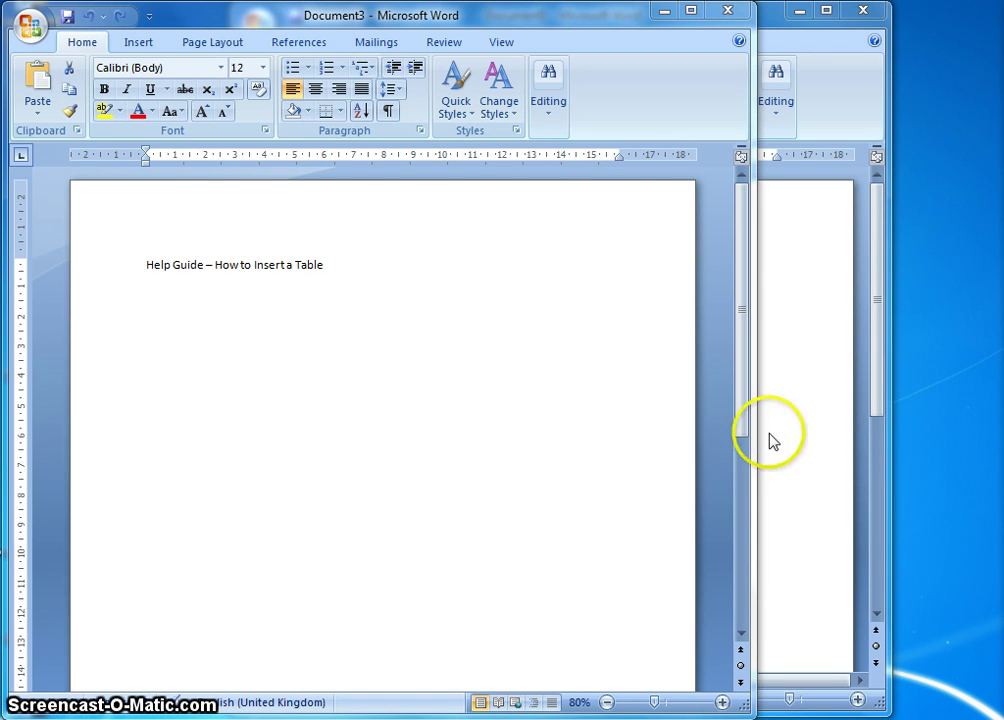
{"action": "left_click", "coordinate": [595, 28]}
{"action": "key", "text": "ctrl+a"}
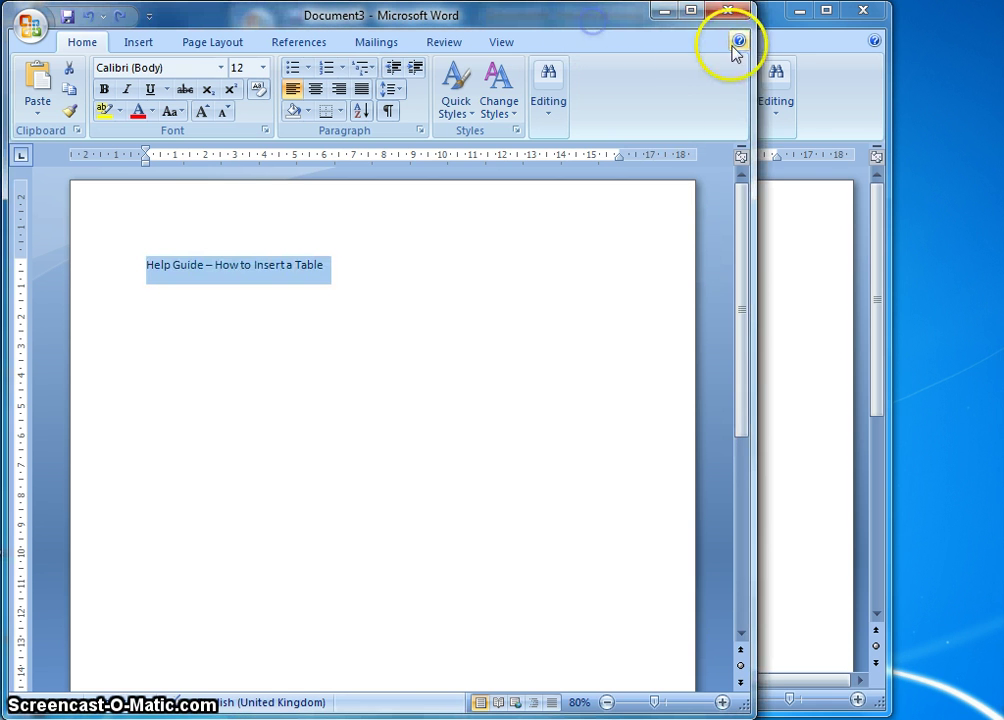
{"action": "left_click", "coordinate": [776, 26]}
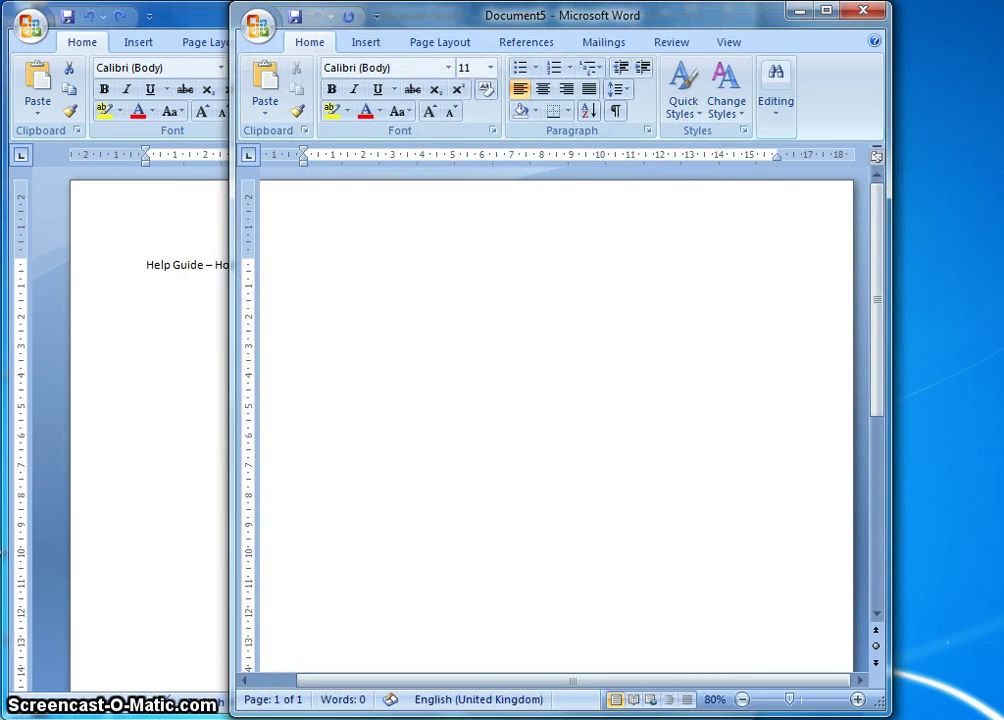
{"action": "left_click", "coordinate": [179, 25]}
{"action": "left_click", "coordinate": [457, 397]}
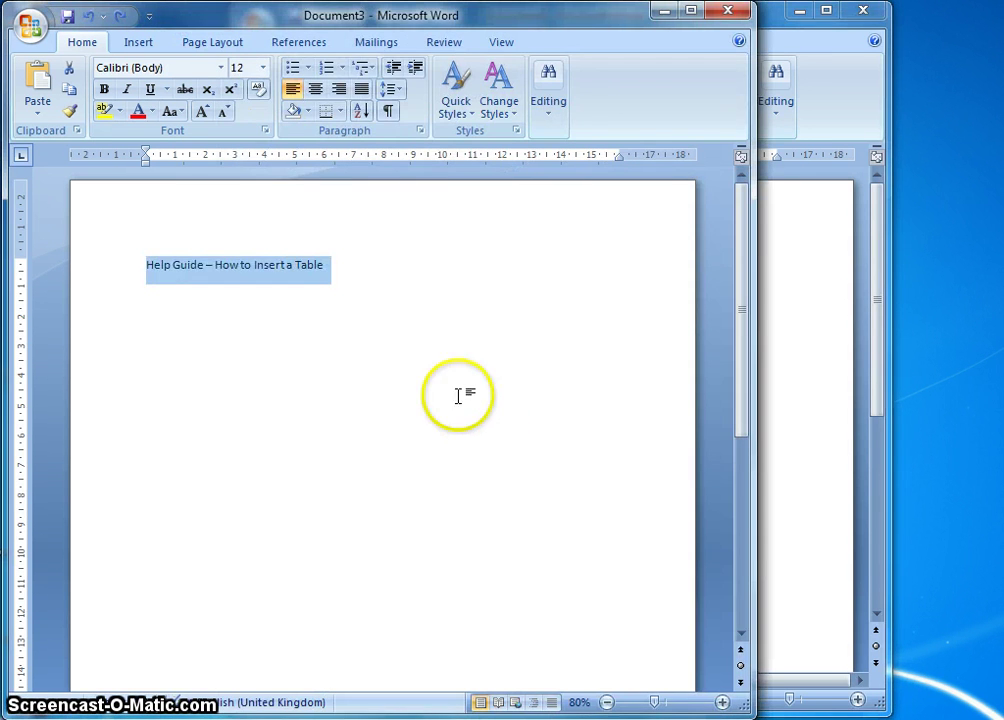
- Extend the title in Document3 to read "Help Guide – How to Insert a Table in Microsoft Word"
{"action": "left_click_drag", "start_coordinate": [363, 267], "coordinate": [130, 251]}
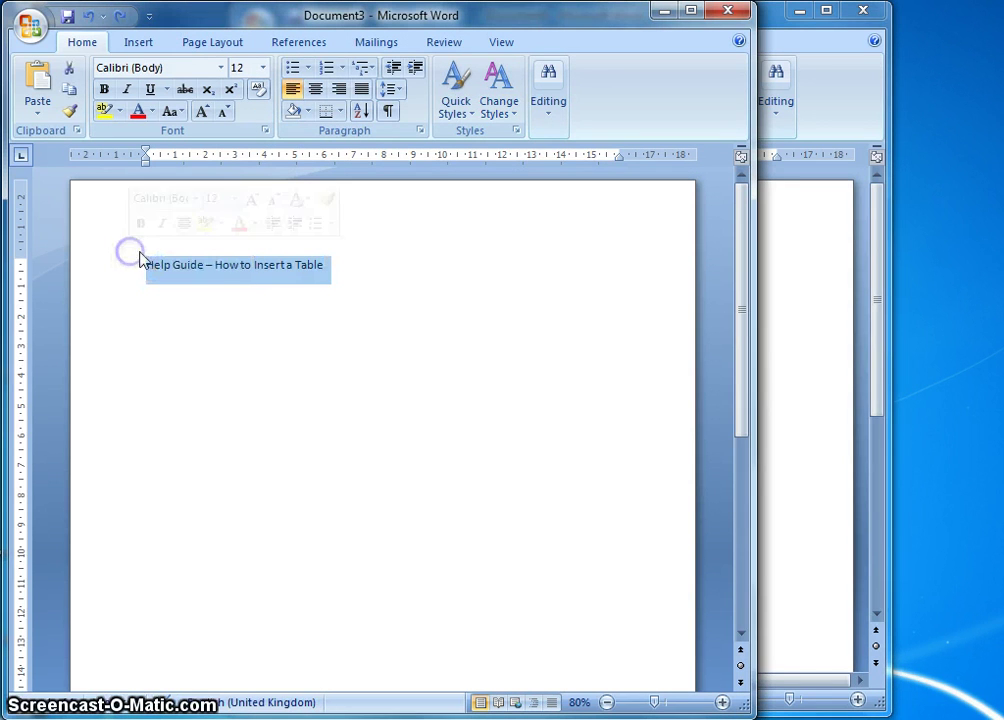
{"action": "left_click", "coordinate": [336, 305]}
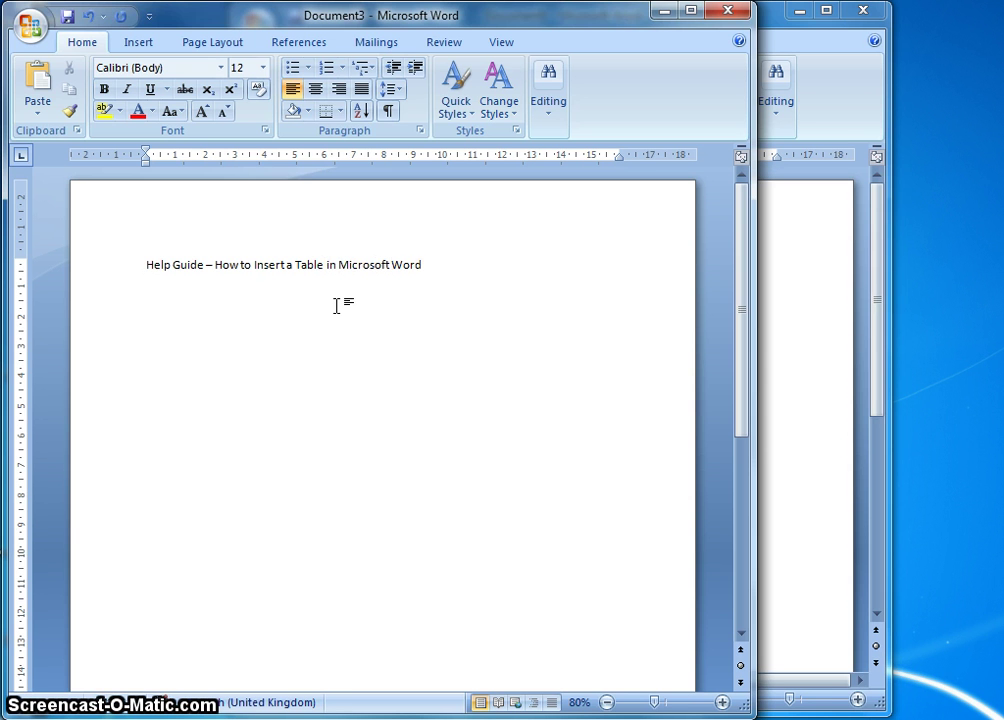
{"action": "left_click", "coordinate": [837, 211]}
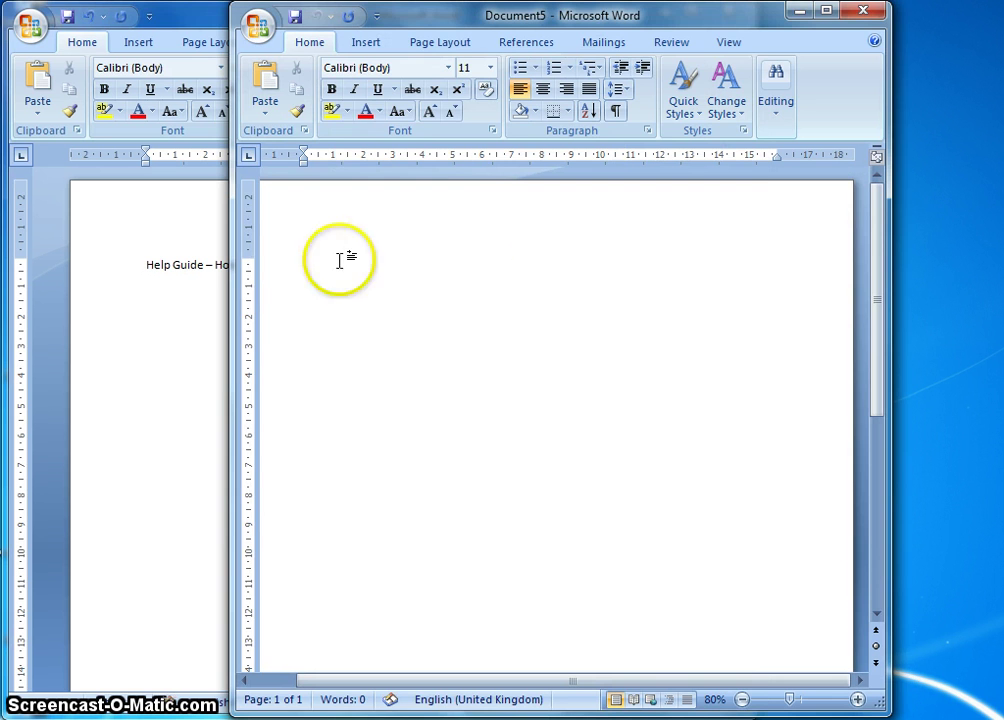
{"action": "left_click", "coordinate": [185, 330]}
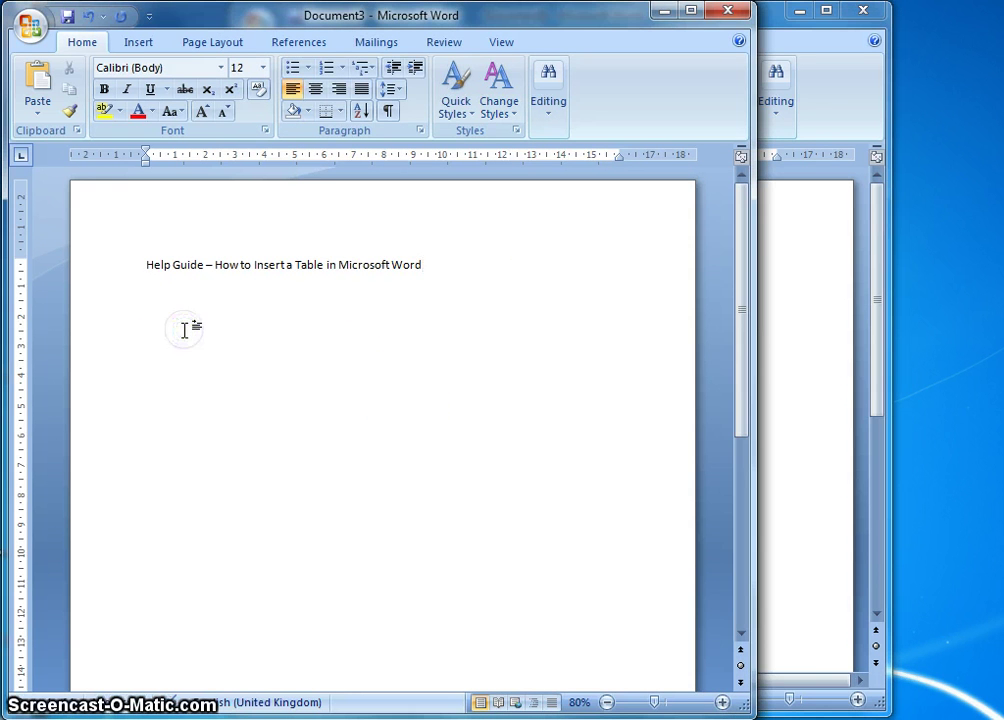
{"action": "left_click", "coordinate": [801, 365]}
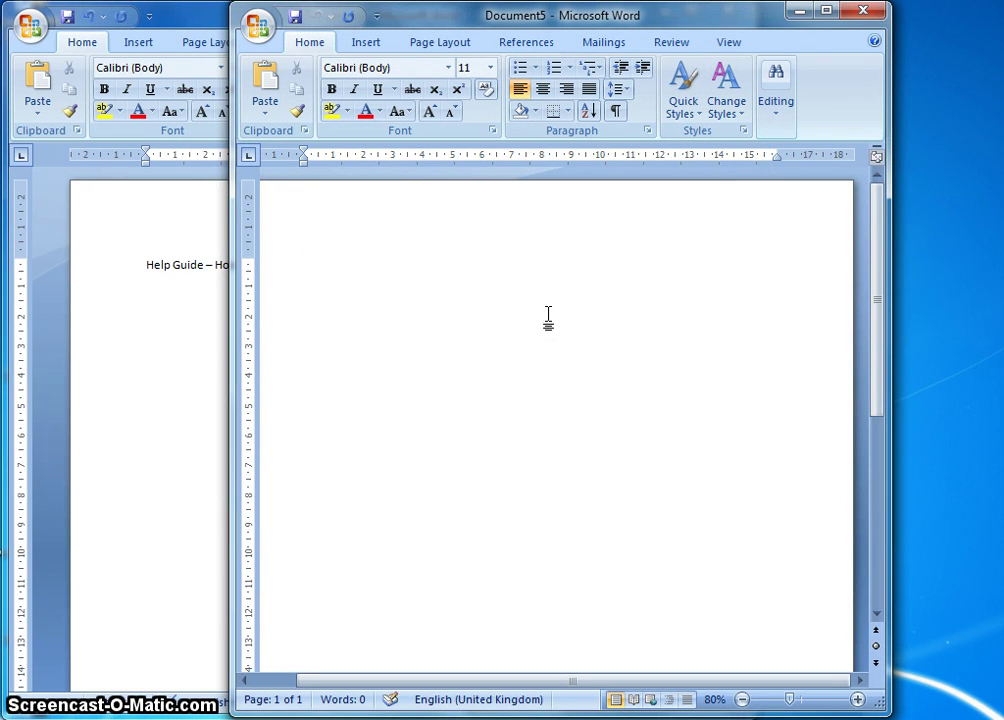
{"action": "left_click", "coordinate": [140, 266]}
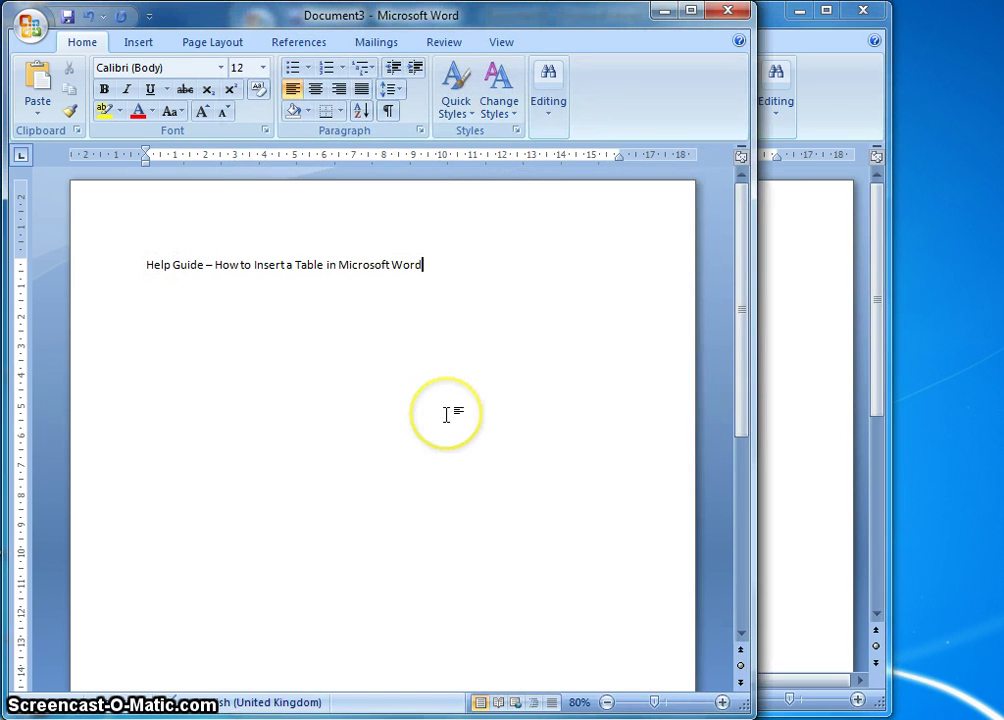
{"action": "left_click", "coordinate": [827, 405]}
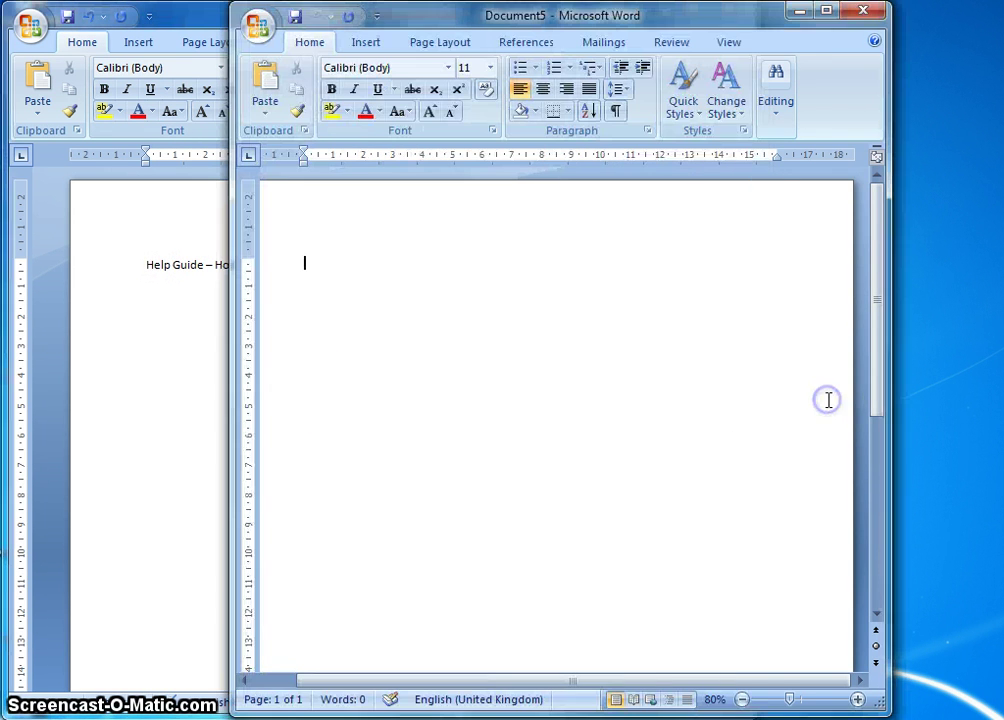
{"action": "left_click", "coordinate": [172, 451]}
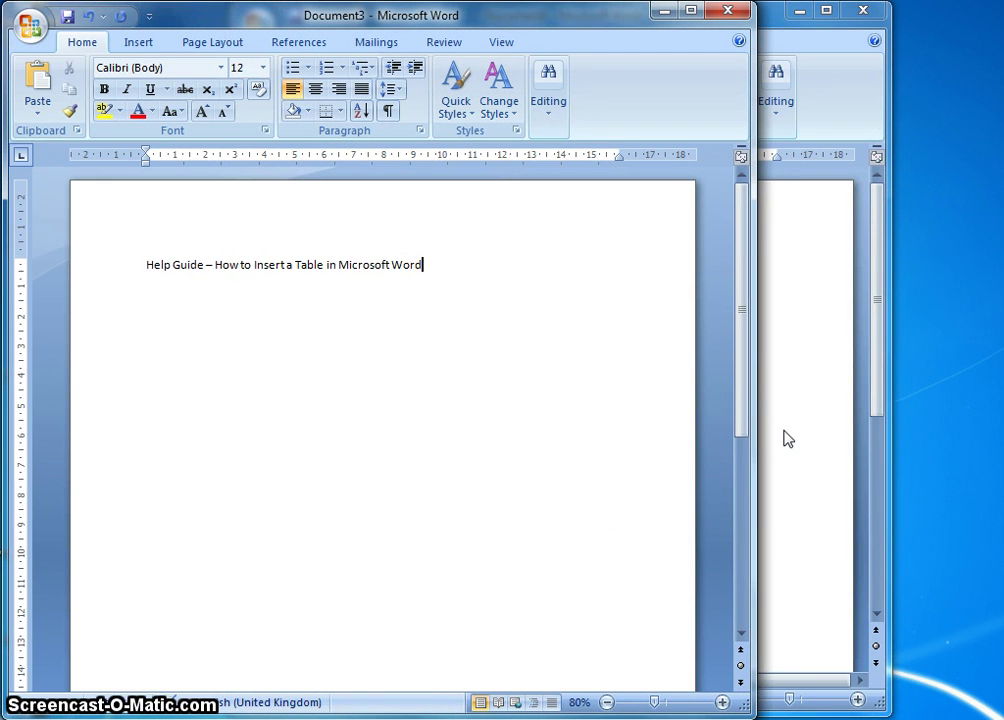
{"action": "left_click", "coordinate": [566, 422]}
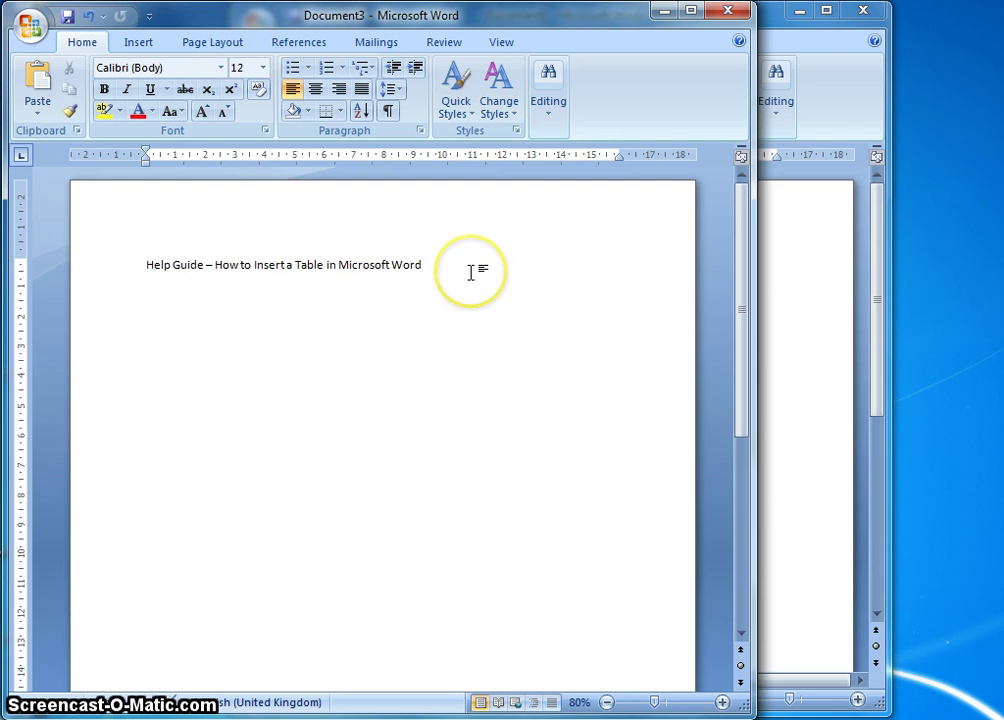
{"action": "left_click_drag", "start_coordinate": [471, 272], "coordinate": [130, 240]}
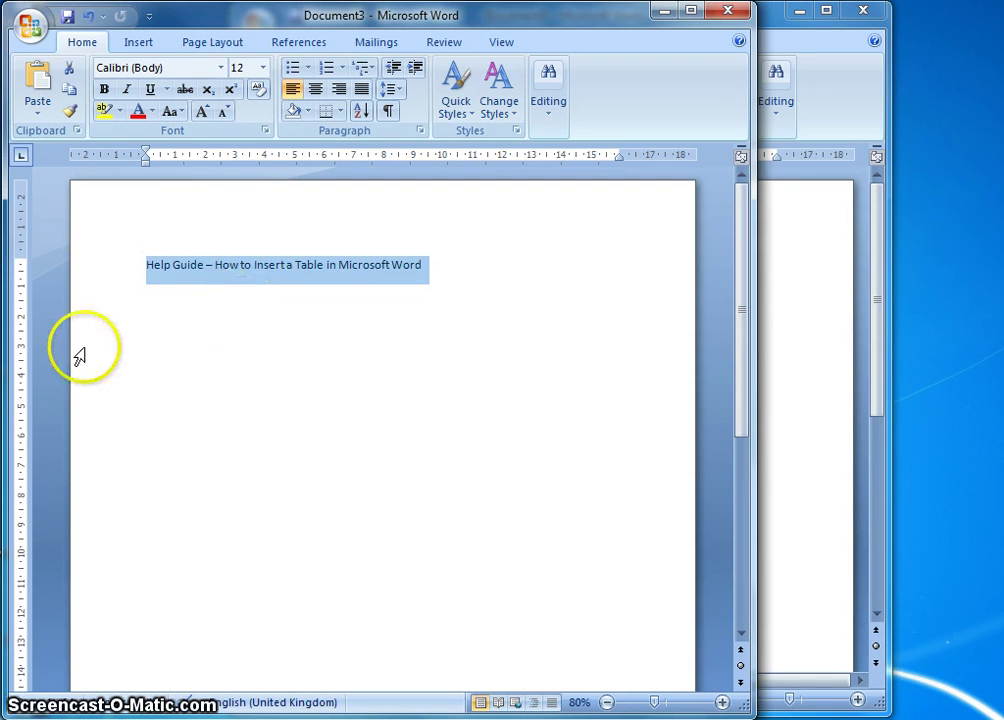
- Bring the blank Document5 window to the front and move it aside to uncover more of Document3
{"action": "left_click", "coordinate": [822, 400]}
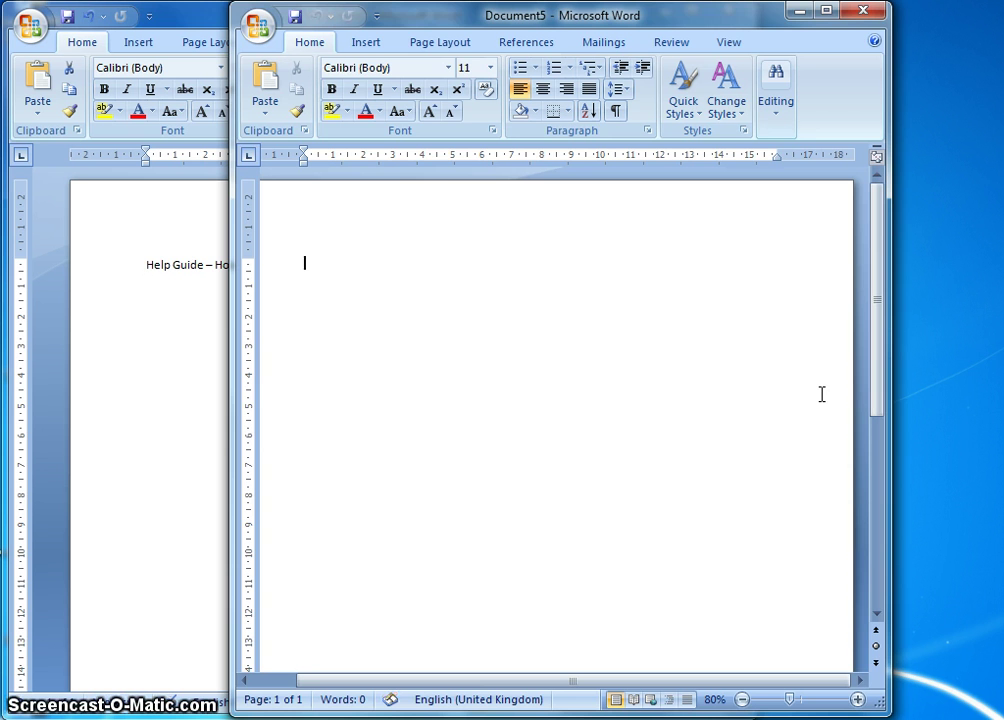
{"action": "left_click_drag", "start_coordinate": [733, 17], "coordinate": [834, 19]}
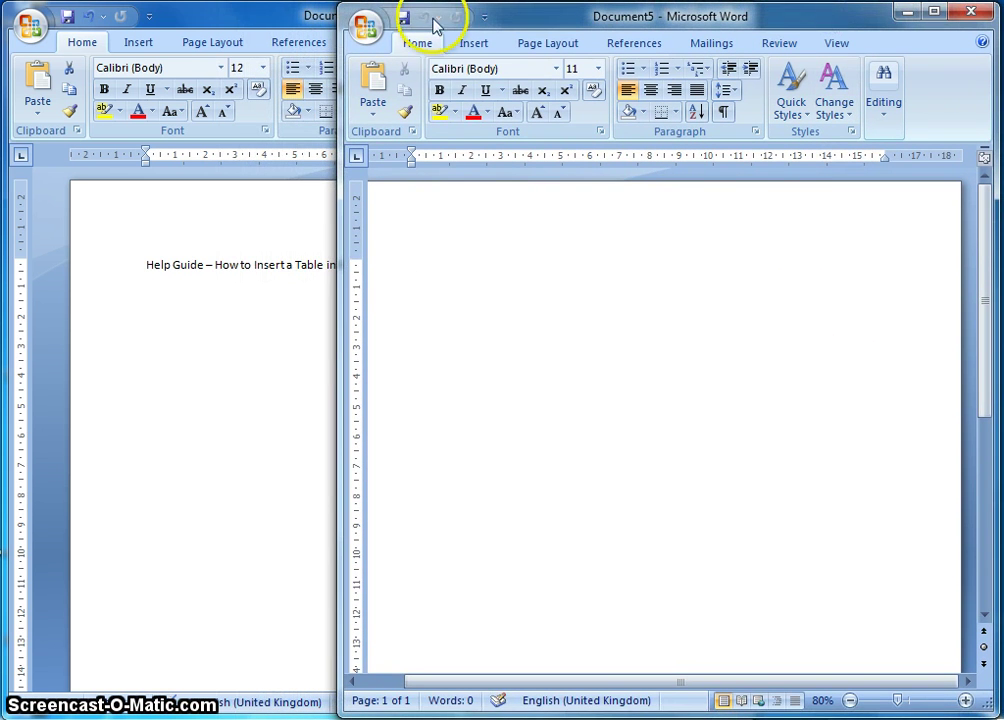
{"action": "left_click", "coordinate": [251, 27]}
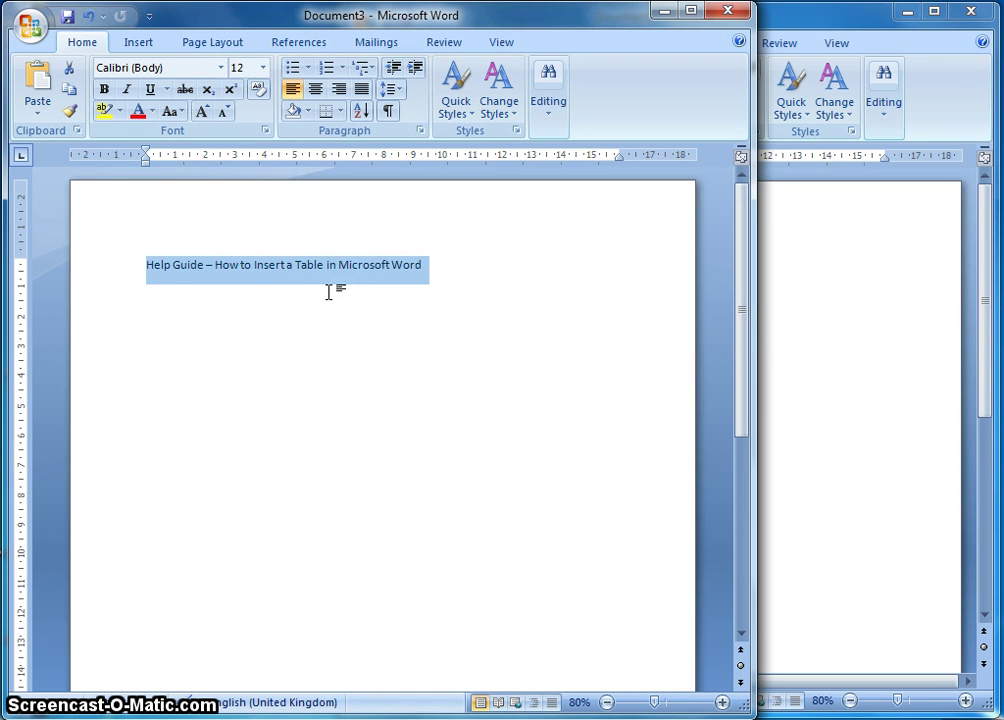
{"action": "left_click", "coordinate": [771, 341]}
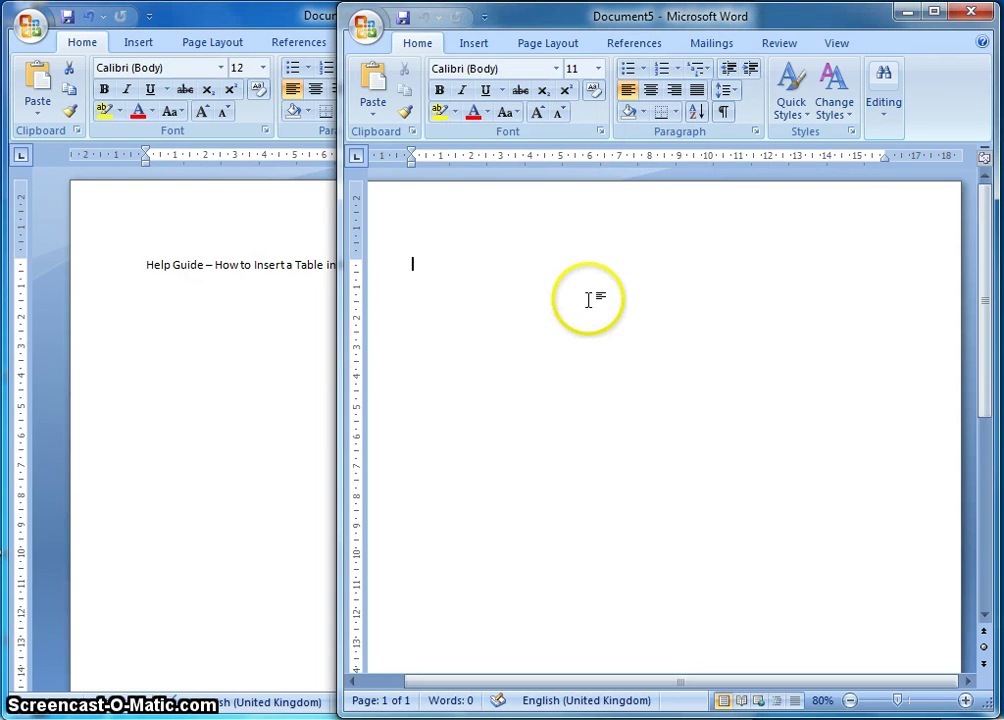
{"action": "left_click", "coordinate": [251, 330]}
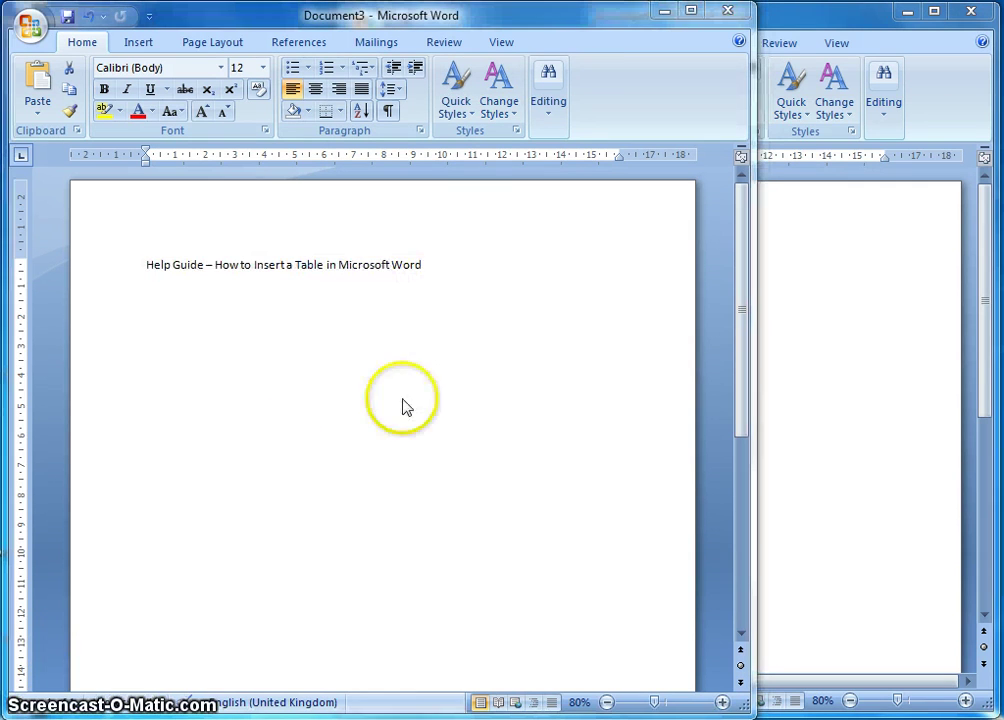
{"action": "left_click", "coordinate": [442, 272]}
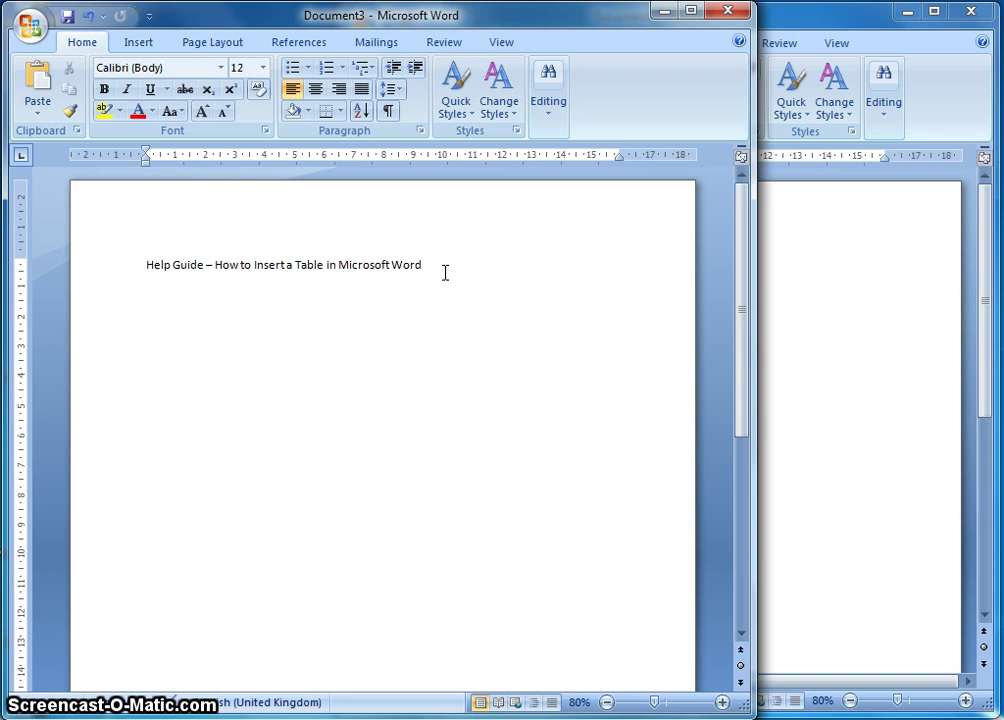
{"action": "left_click_drag", "start_coordinate": [440, 268], "coordinate": [112, 242]}
{"action": "left_click", "coordinate": [161, 274]}
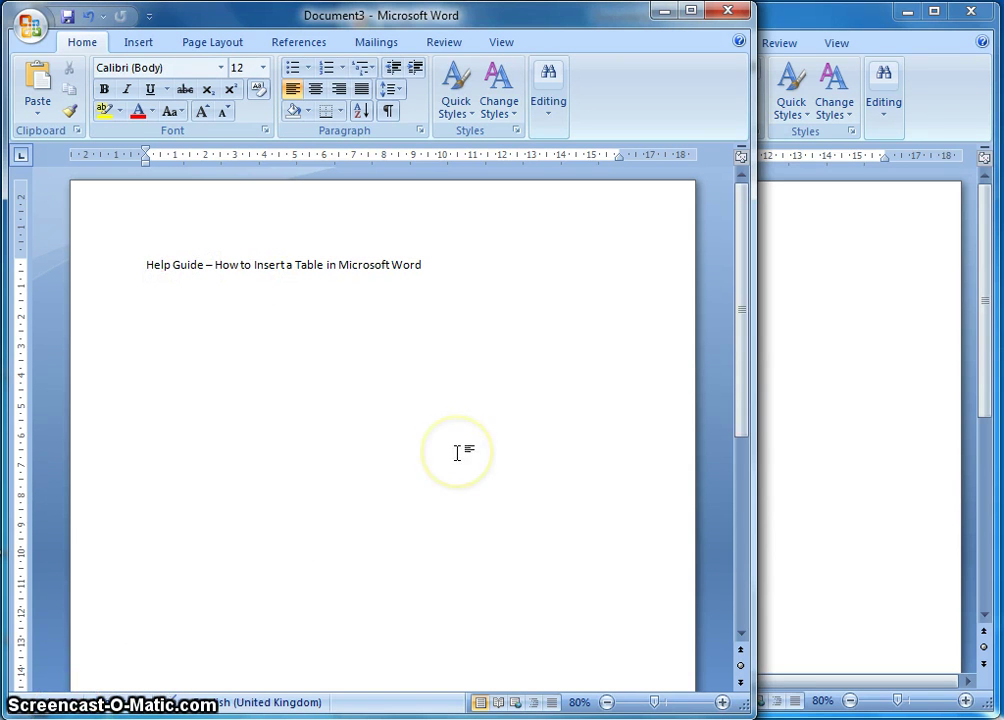
- Format the help guide title in Document3 as 18 pt, bold and underlined
{"action": "left_click_drag", "start_coordinate": [439, 262], "coordinate": [117, 258]}
{"action": "left_click", "coordinate": [263, 67]}
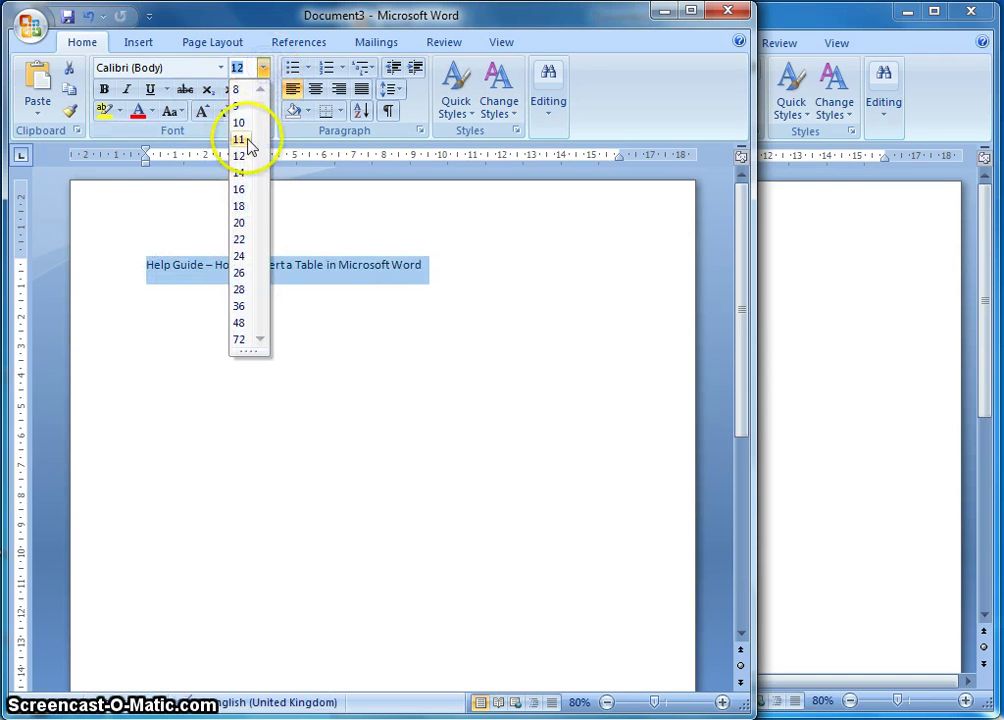
{"action": "left_click", "coordinate": [239, 206]}
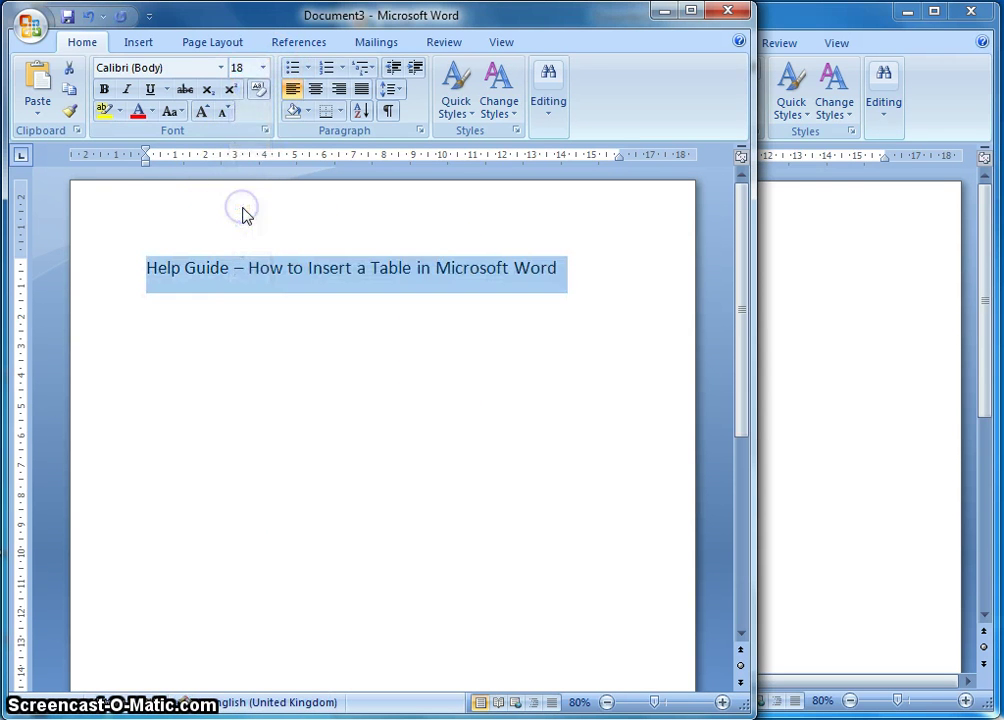
{"action": "left_click", "coordinate": [104, 89]}
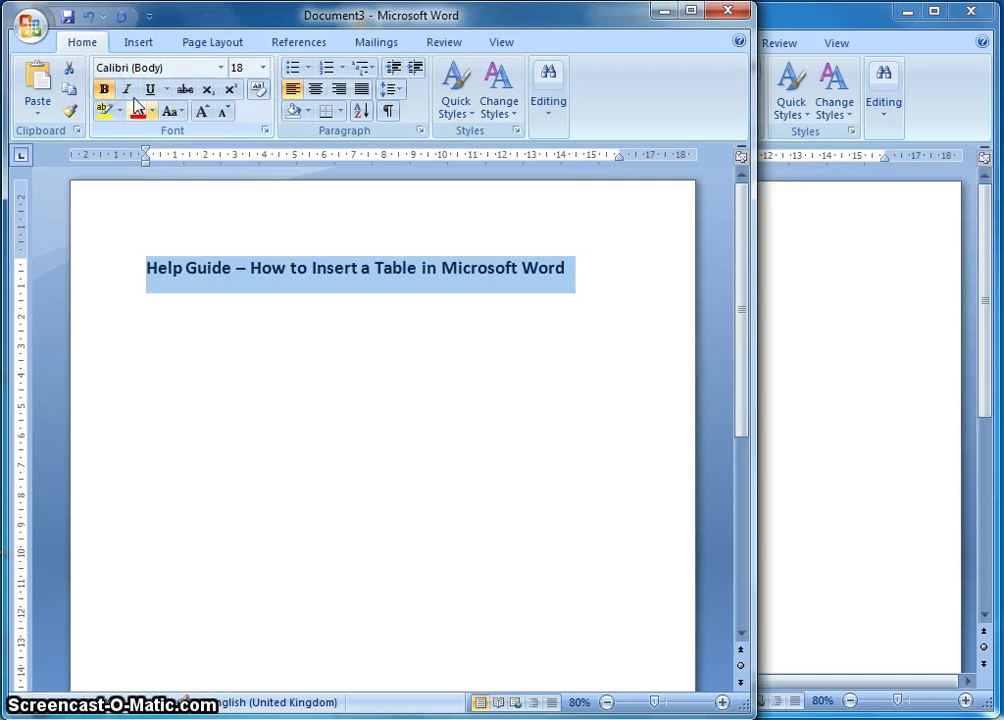
{"action": "left_click", "coordinate": [155, 92]}
{"action": "left_click", "coordinate": [572, 272]}
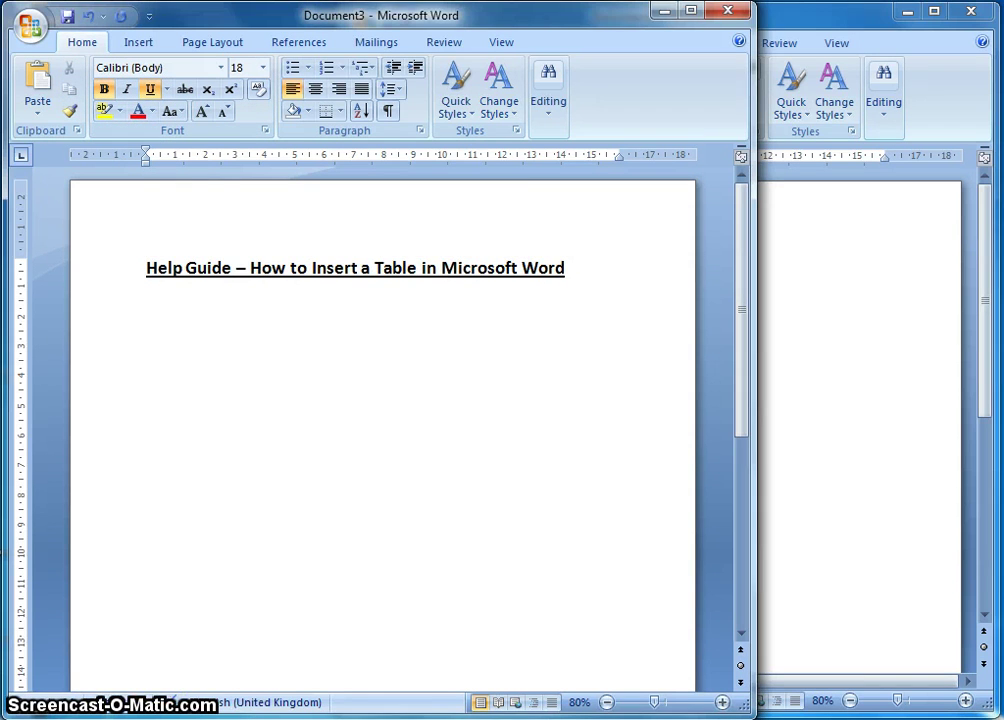
- Add a "Step 1" subheading below the title, remove its underline and set its font size to 16
{"action": "left_click", "coordinate": [576, 283]}
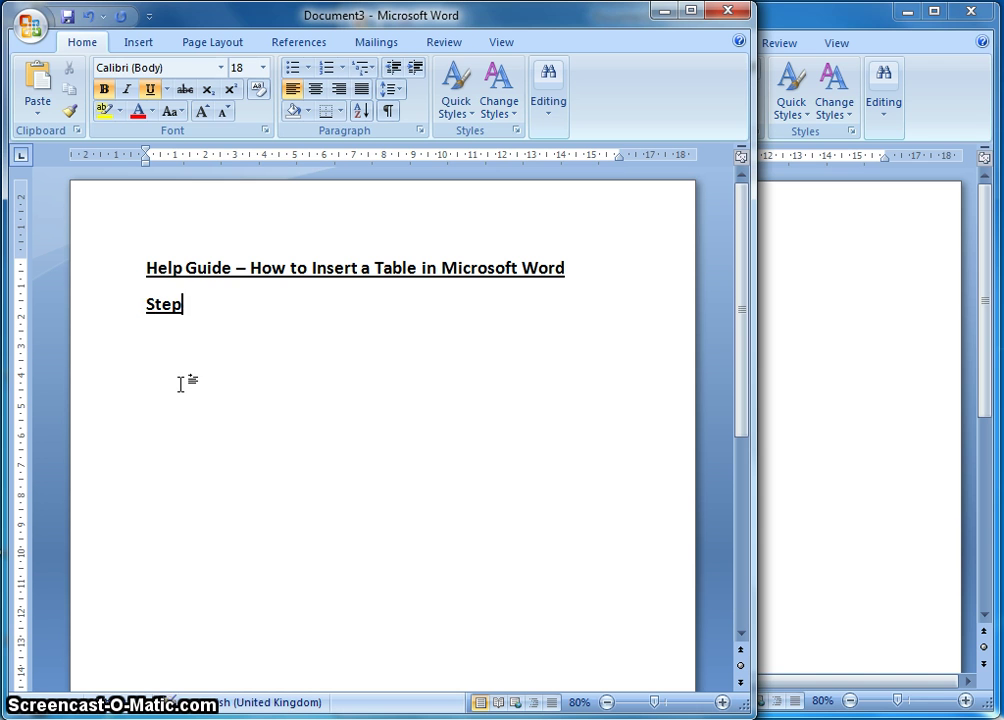
{"action": "type", "text": "1"}
{"action": "left_click_drag", "start_coordinate": [204, 304], "coordinate": [136, 305]}
{"action": "left_click", "coordinate": [150, 89]}
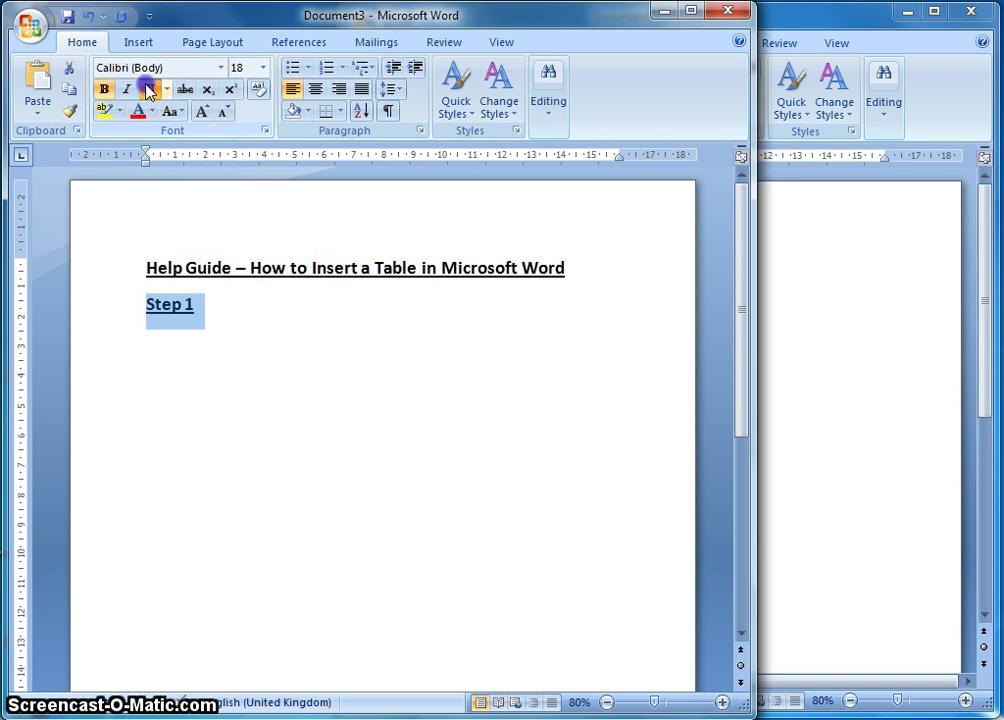
{"action": "left_click", "coordinate": [262, 68]}
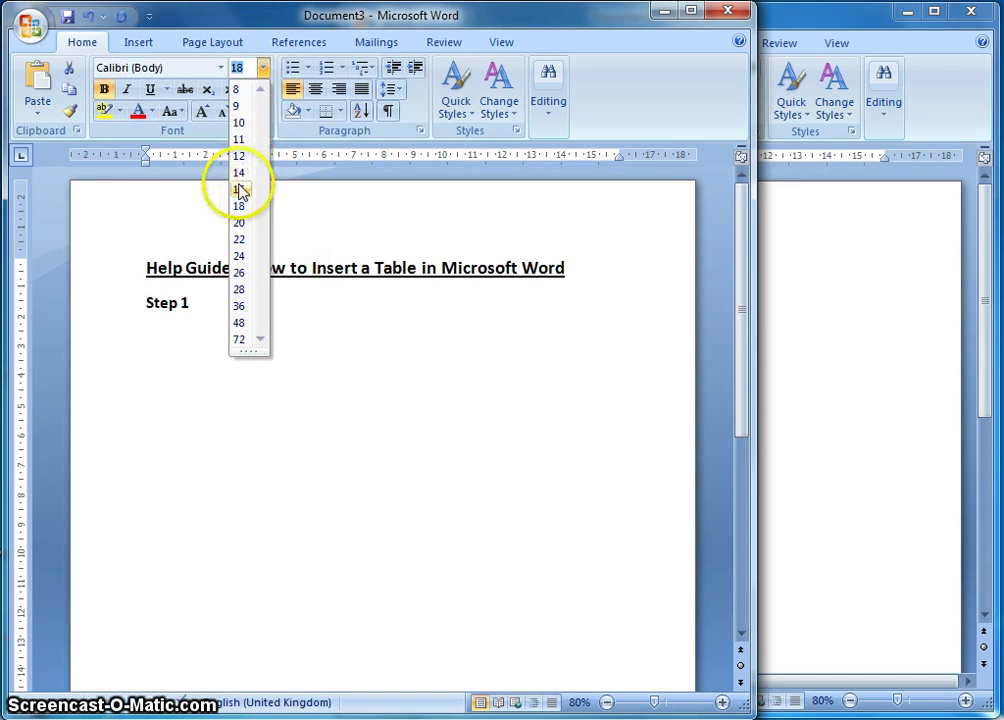
{"action": "left_click", "coordinate": [240, 189]}
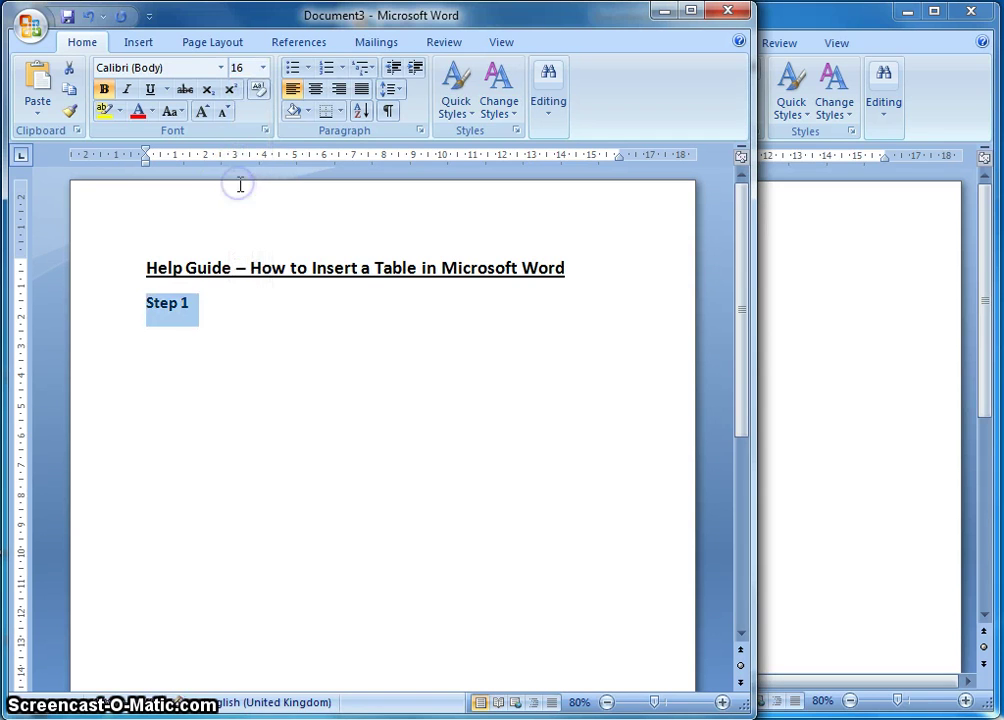
- Add the line "This is some information" below the Step 1 subheading in non-bold 14 pt text
{"action": "left_click", "coordinate": [208, 310]}
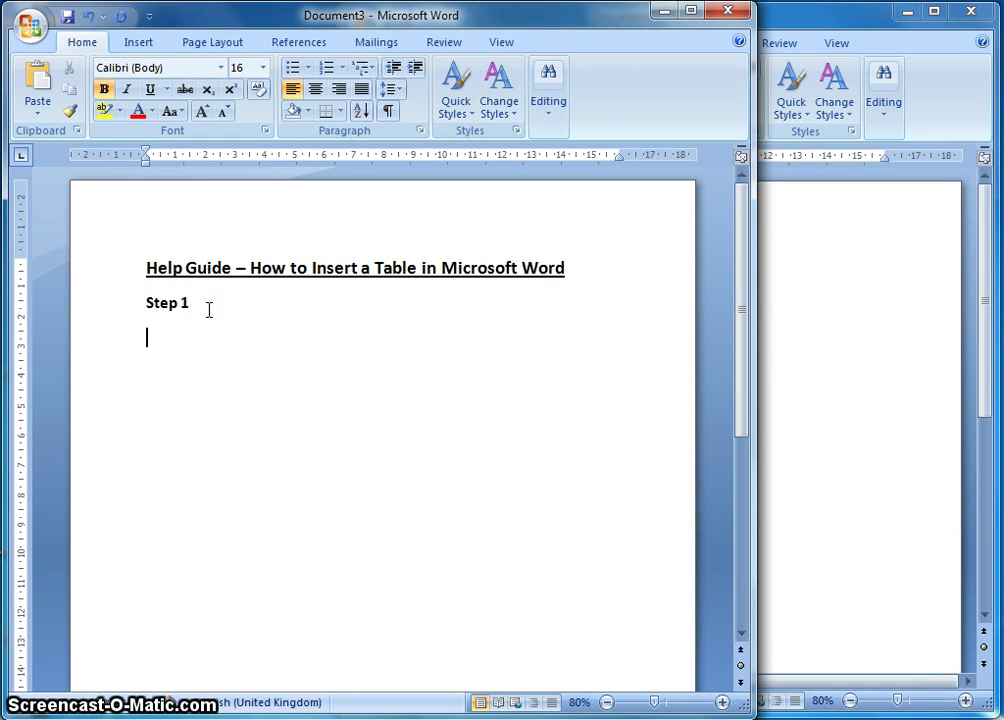
{"action": "key", "text": "Return"}
{"action": "left_click", "coordinate": [104, 89]}
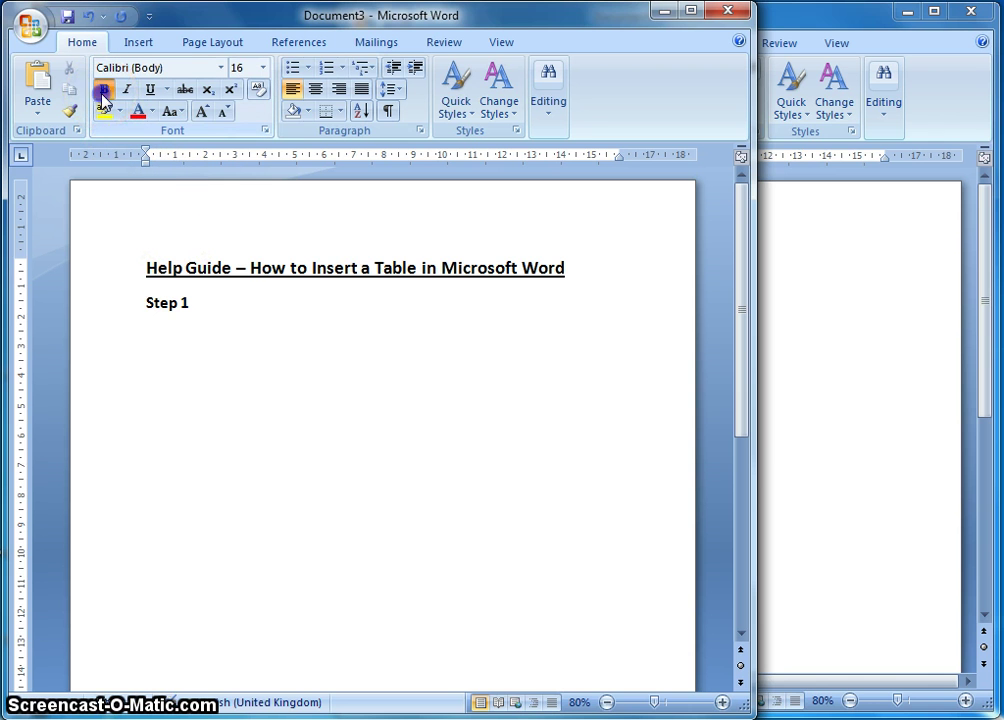
{"action": "left_click", "coordinate": [263, 67]}
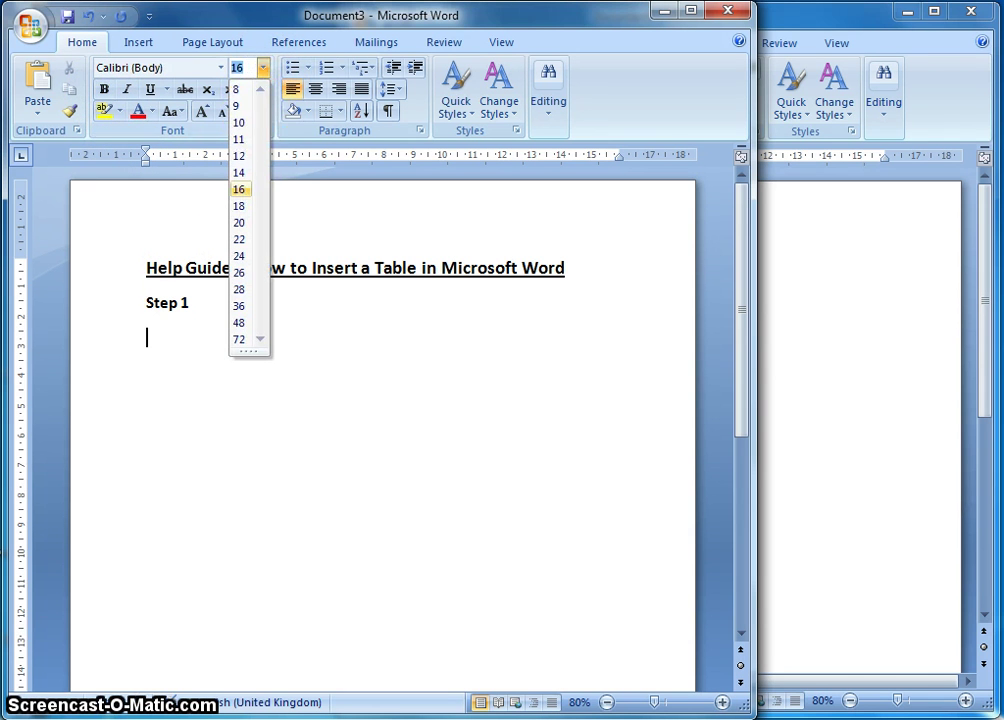
{"action": "left_click", "coordinate": [243, 175]}
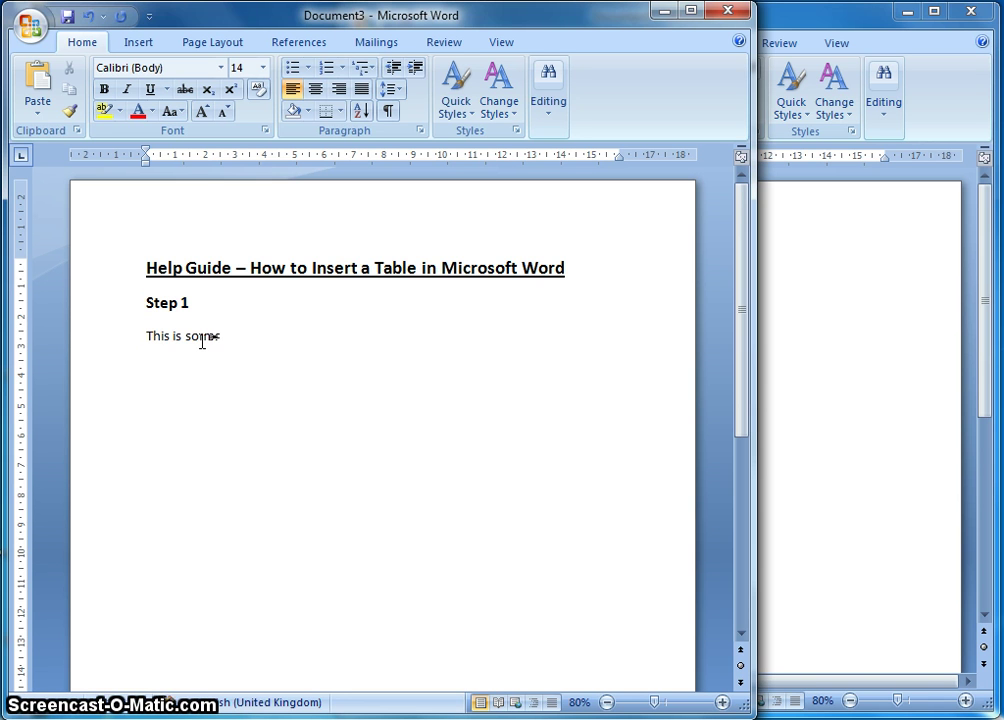
{"action": "type", "text": "formation"}
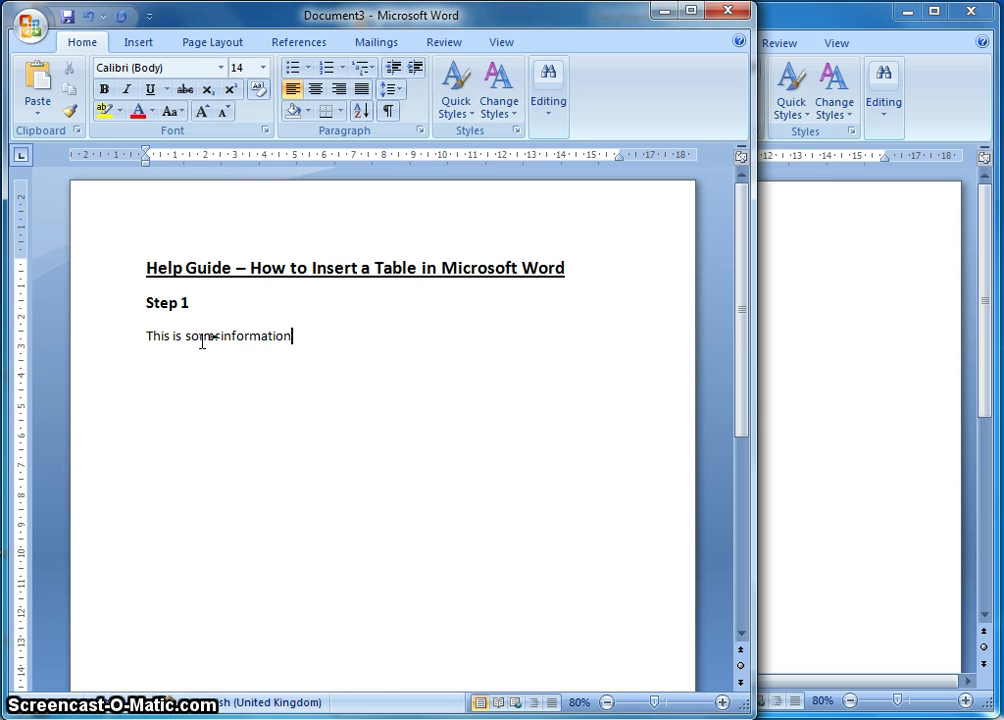
{"action": "left_click", "coordinate": [260, 437]}
{"action": "left_click_drag", "start_coordinate": [298, 341], "coordinate": [141, 345]}
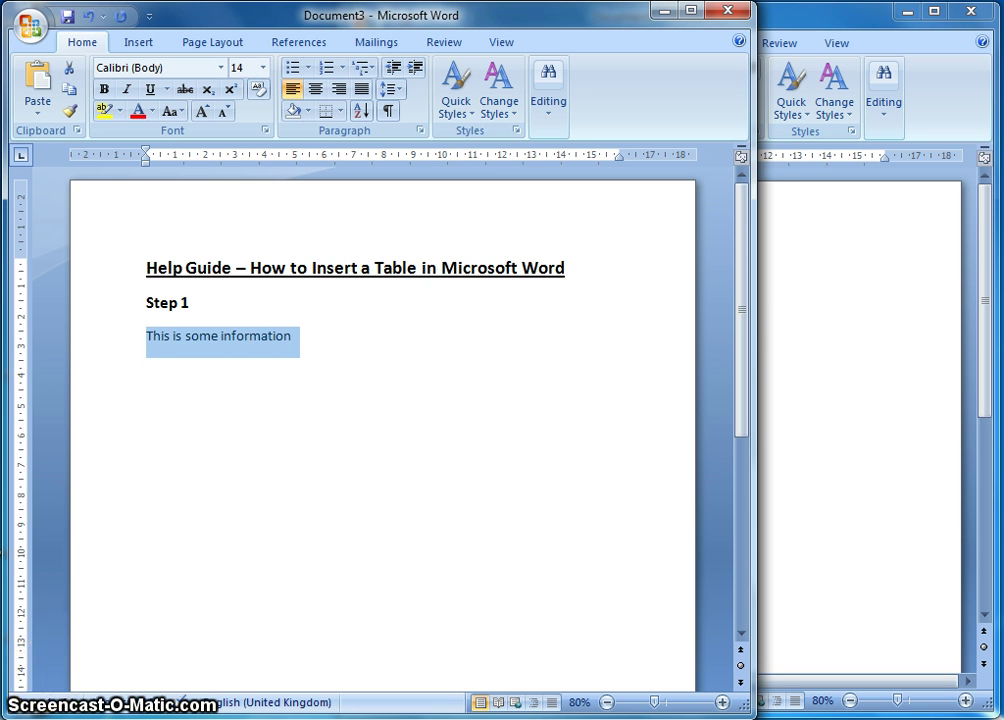
{"action": "key", "text": "Right"}
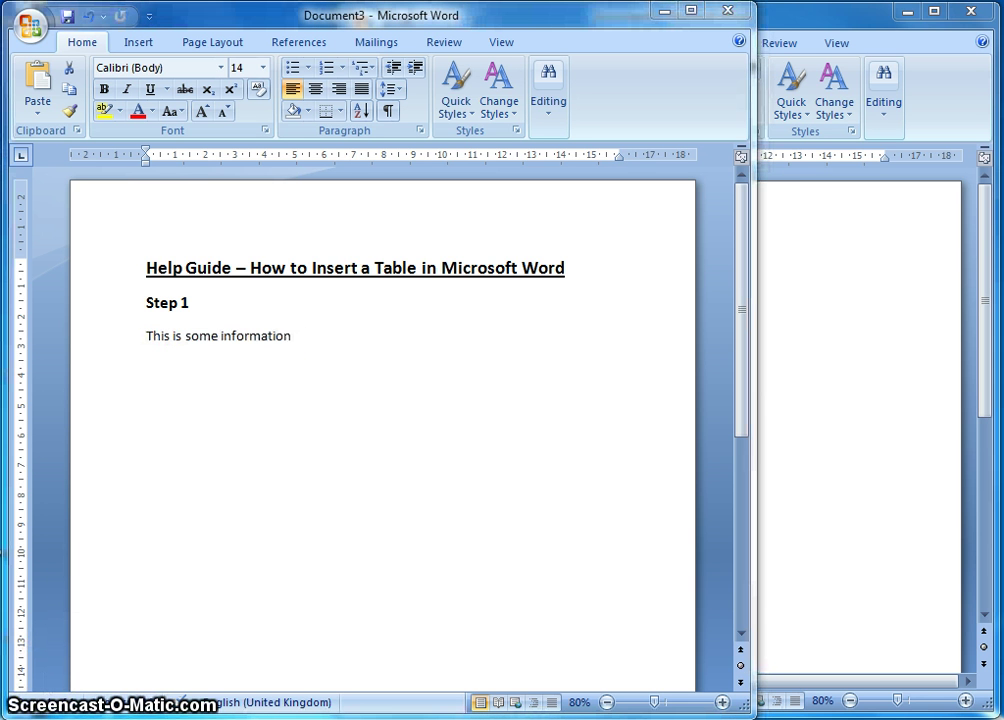
- Bring the blank Document5 window to the front and display its Insert ribbon commands
{"action": "left_click", "coordinate": [885, 337]}
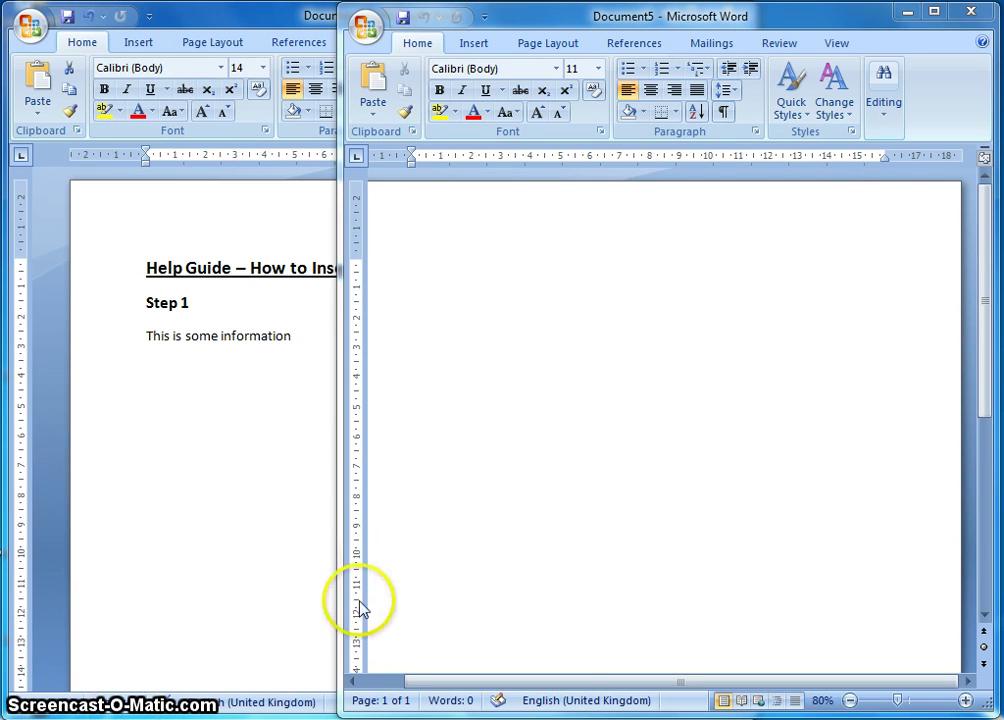
{"action": "left_click", "coordinate": [449, 322]}
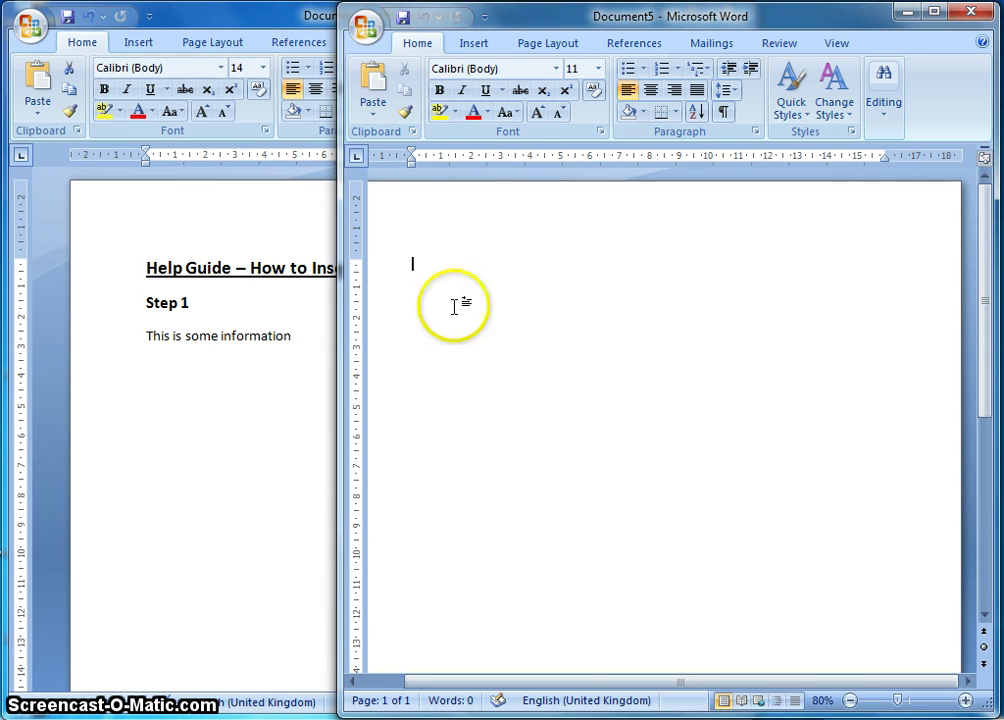
{"action": "left_click", "coordinate": [476, 46]}
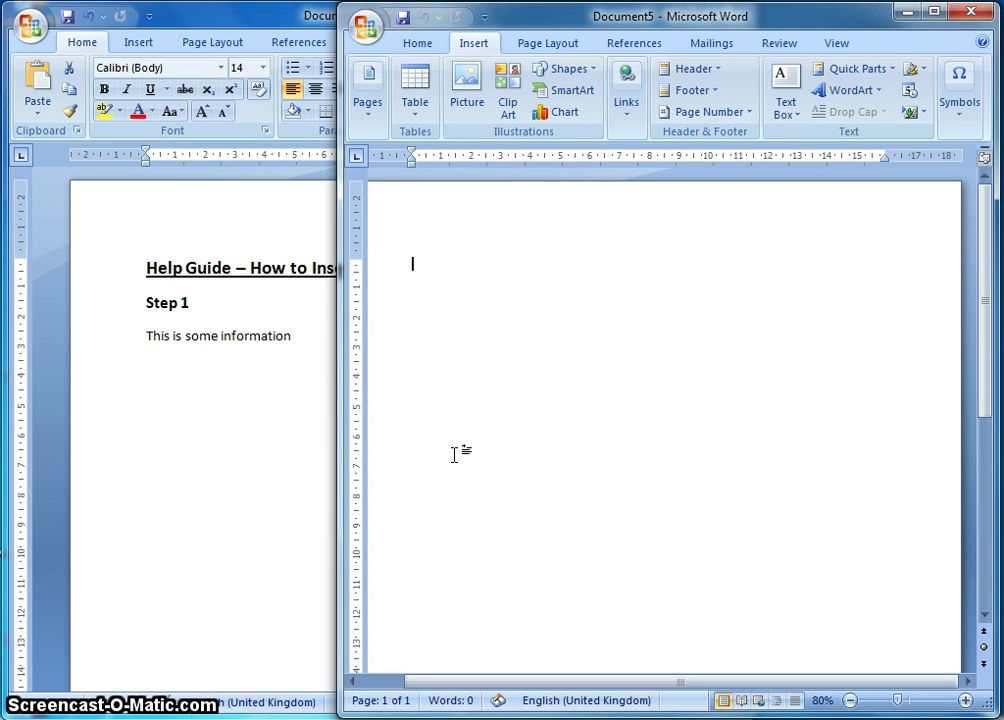
- Capture Document5's ribbon from the Office button to the Illustrations group with the Snipping Tool, and move the snip window fully into view
{"action": "left_click", "coordinate": [22, 710]}
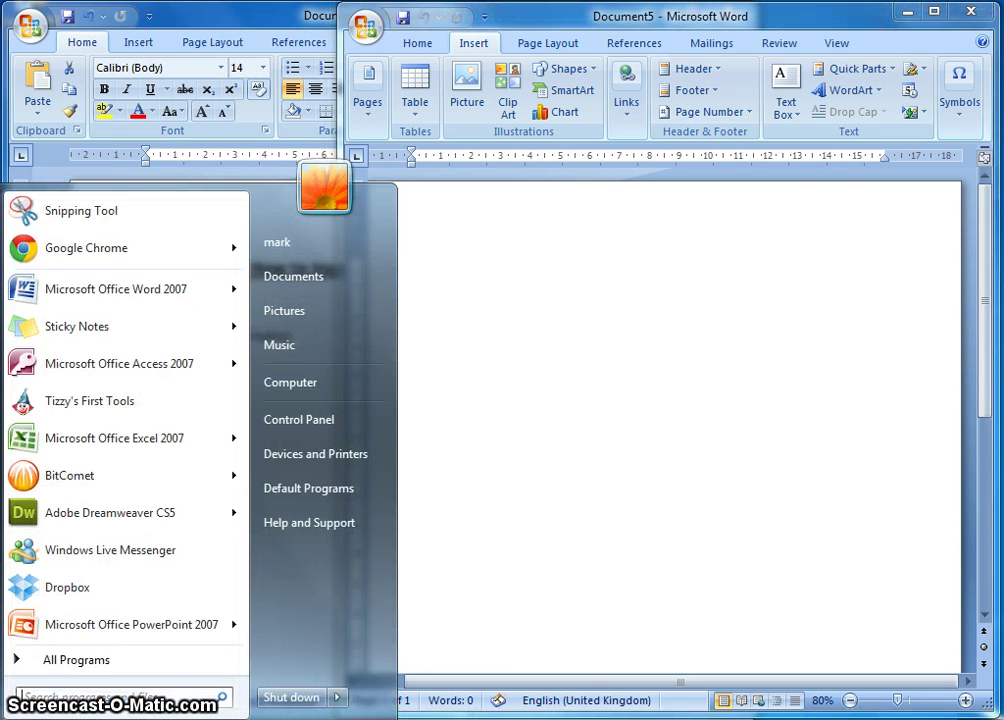
{"action": "left_click", "coordinate": [78, 214]}
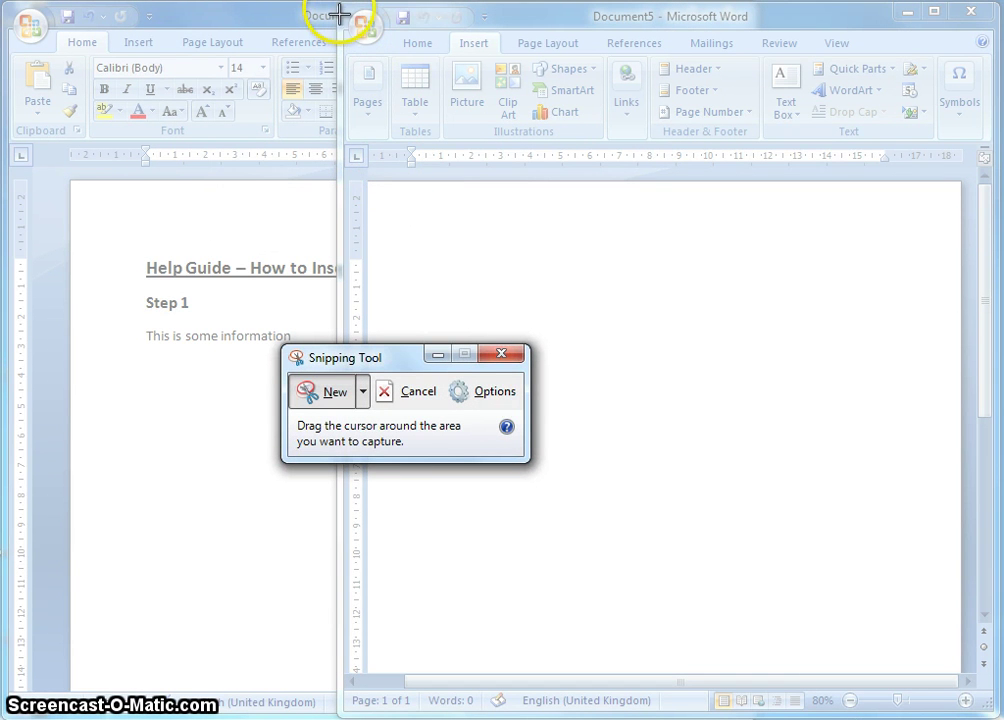
{"action": "left_click_drag", "start_coordinate": [340, 12], "coordinate": [609, 147]}
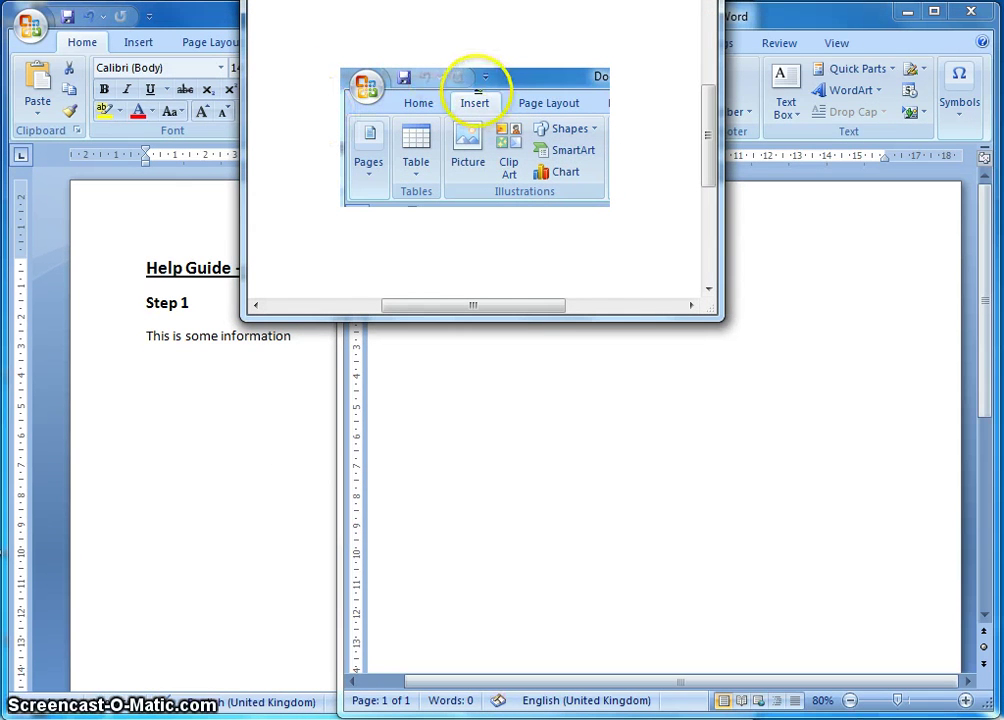
{"action": "left_click_drag", "start_coordinate": [509, 0], "coordinate": [592, 90]}
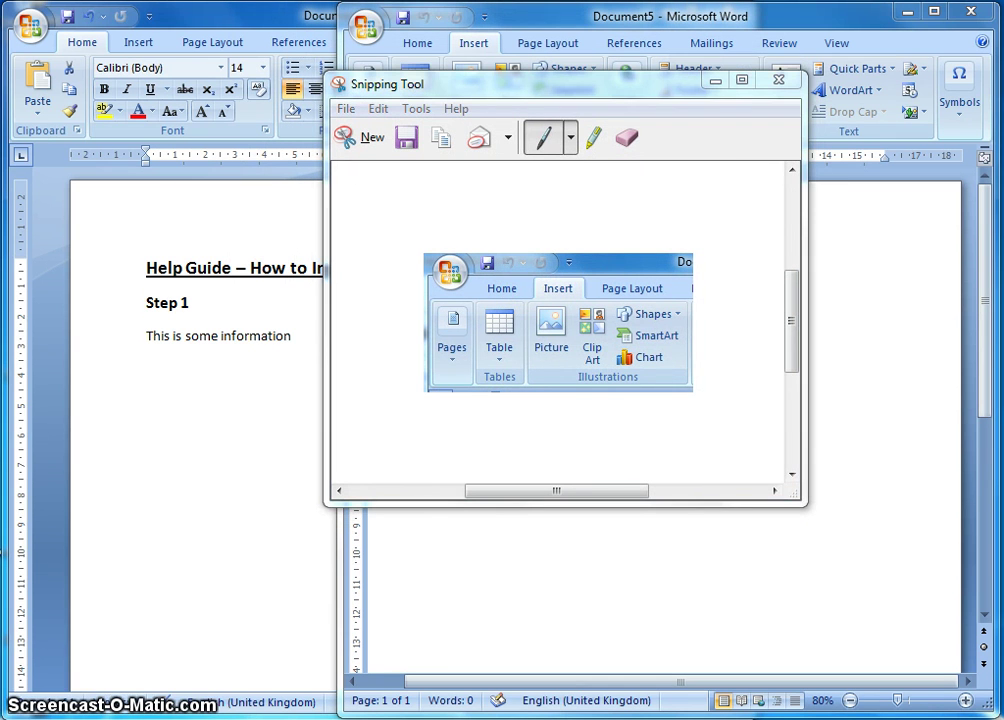
- Choose the red pen for marking up the snip
{"action": "left_click", "coordinate": [570, 141]}
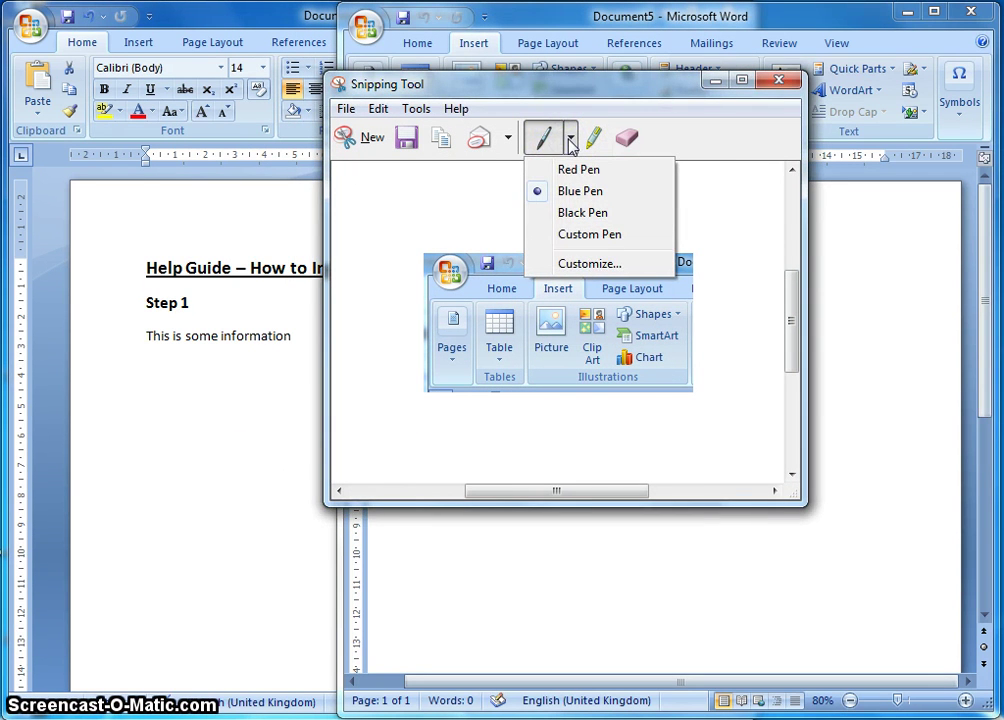
{"action": "left_click", "coordinate": [585, 171]}
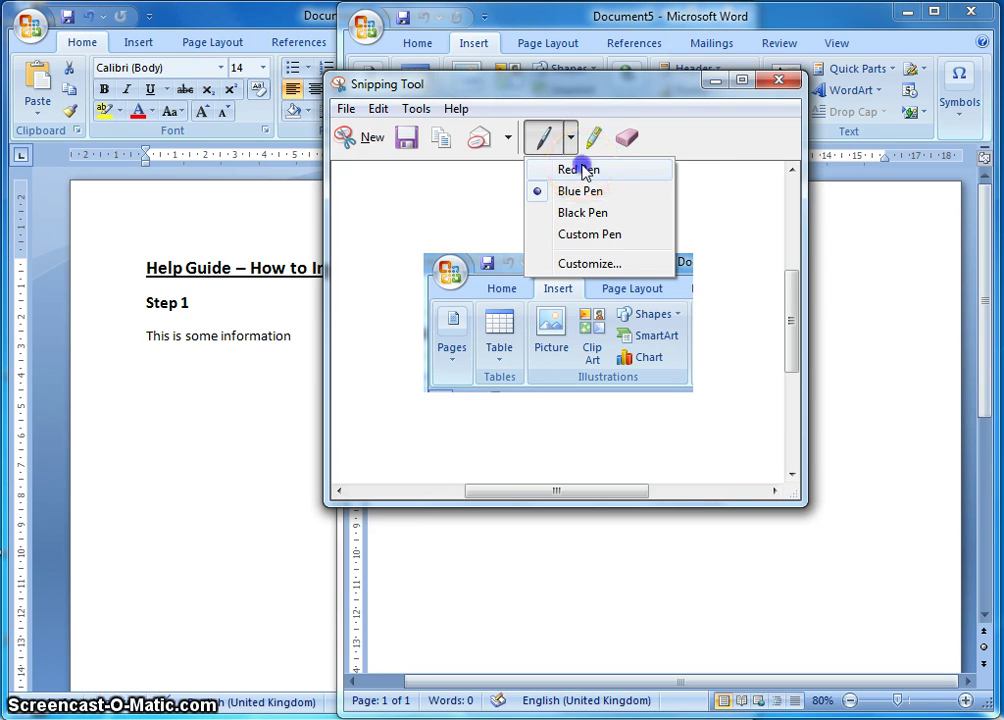
{"action": "left_click", "coordinate": [580, 168]}
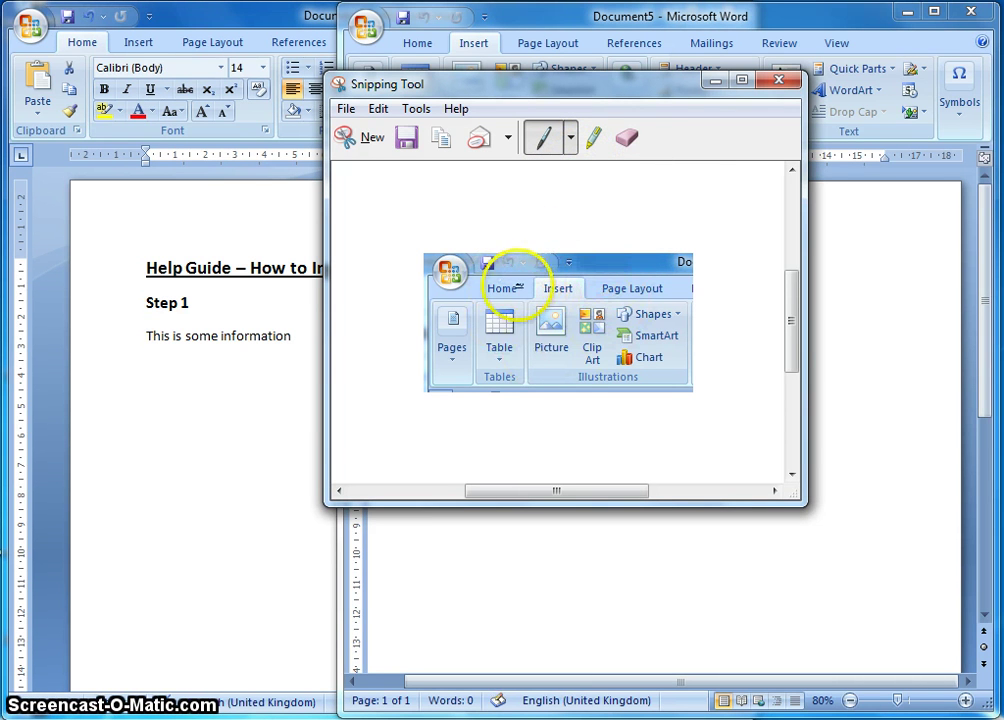
- Set the custom pen's thickness to Thick point pen
{"action": "left_click", "coordinate": [571, 141]}
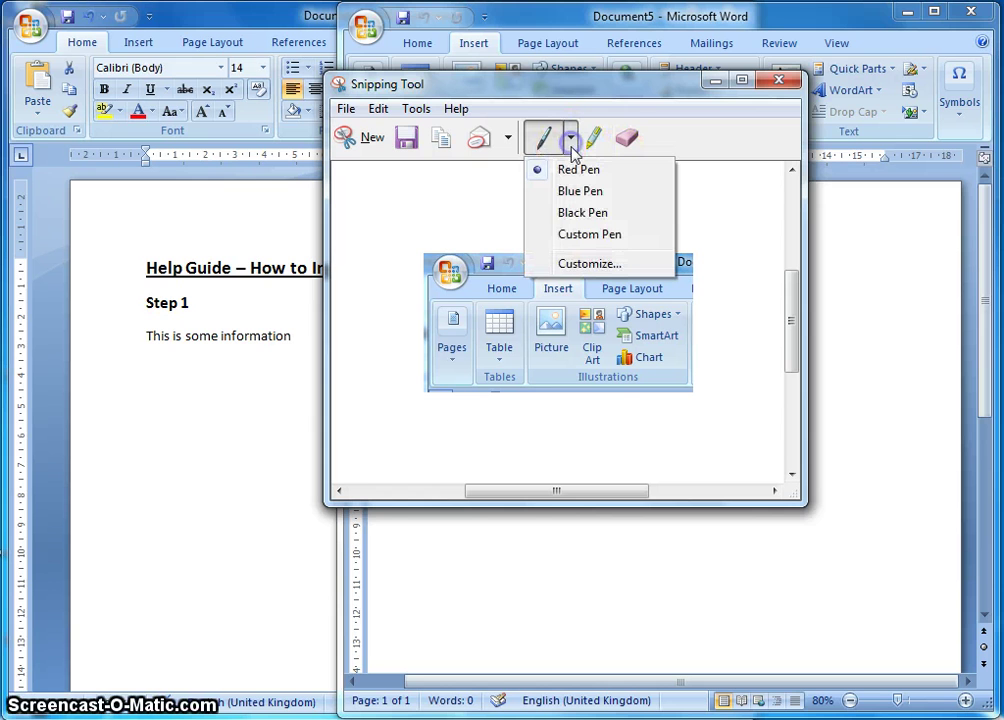
{"action": "left_click", "coordinate": [573, 266]}
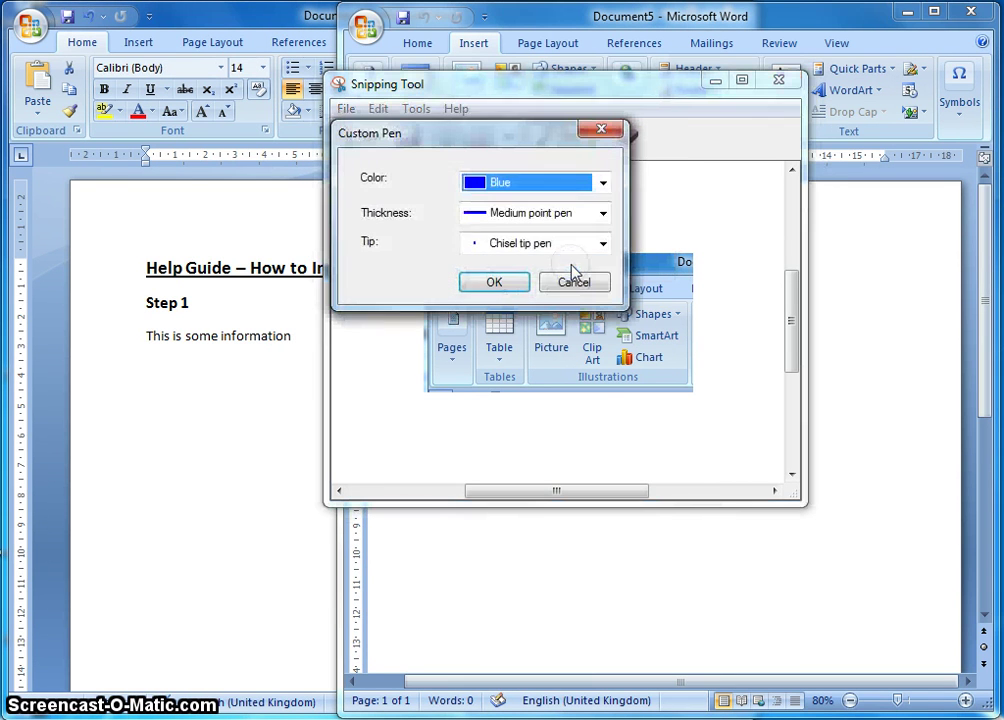
{"action": "left_click", "coordinate": [602, 213]}
{"action": "left_click", "coordinate": [520, 265]}
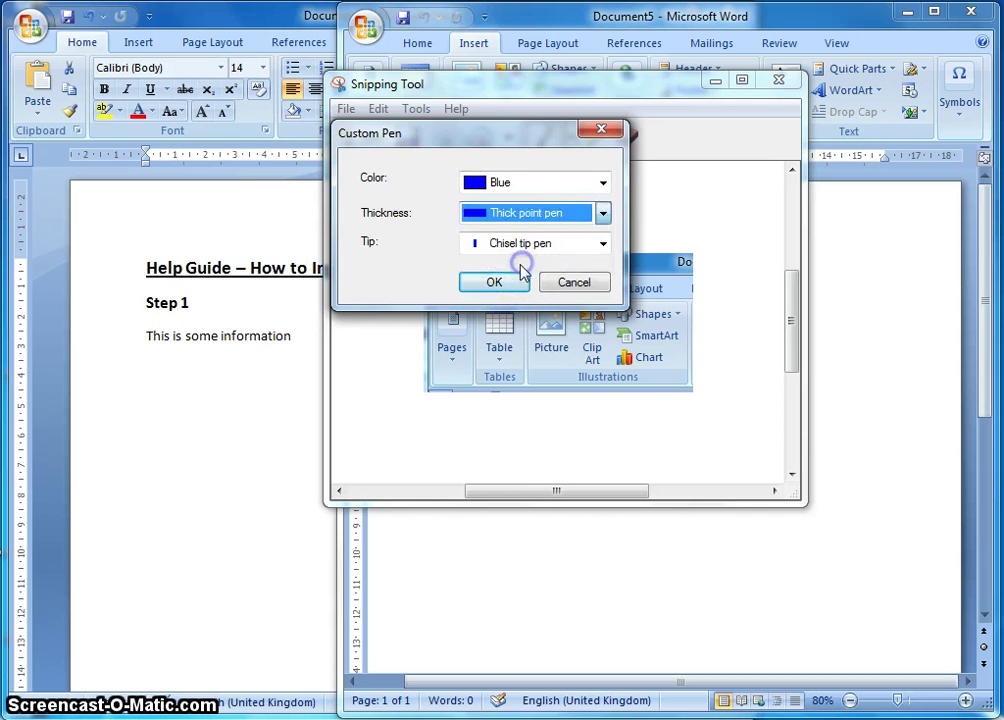
{"action": "left_click", "coordinate": [496, 281]}
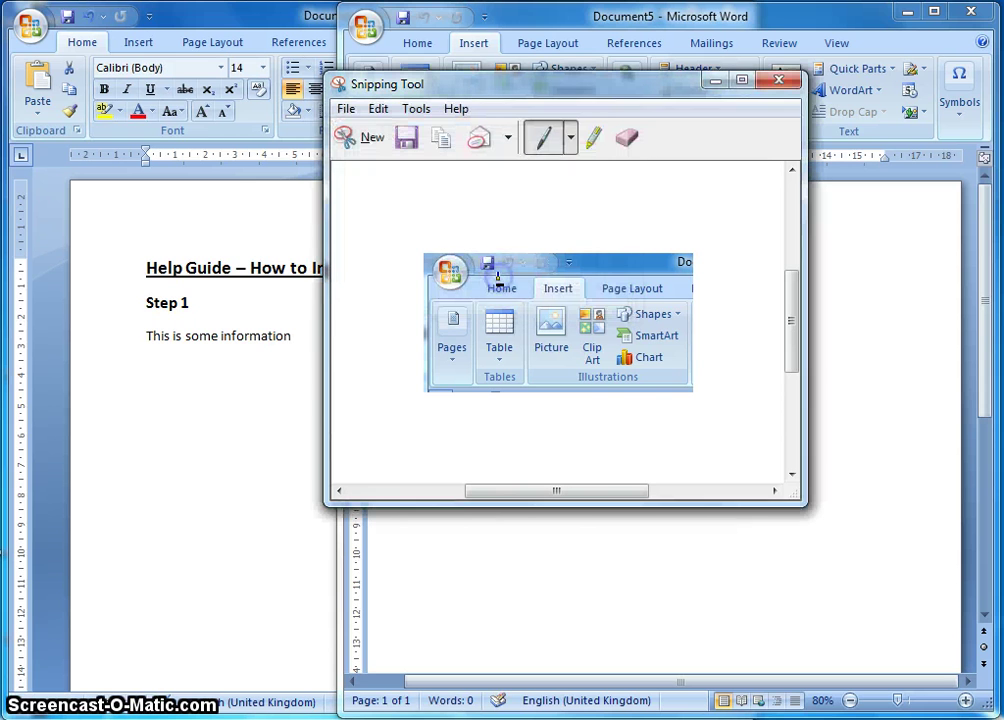
- Try the custom blue pen with a short stroke around the Insert tab in the snip, and erase the stroke
{"action": "left_click", "coordinate": [572, 141]}
{"action": "left_click", "coordinate": [580, 266]}
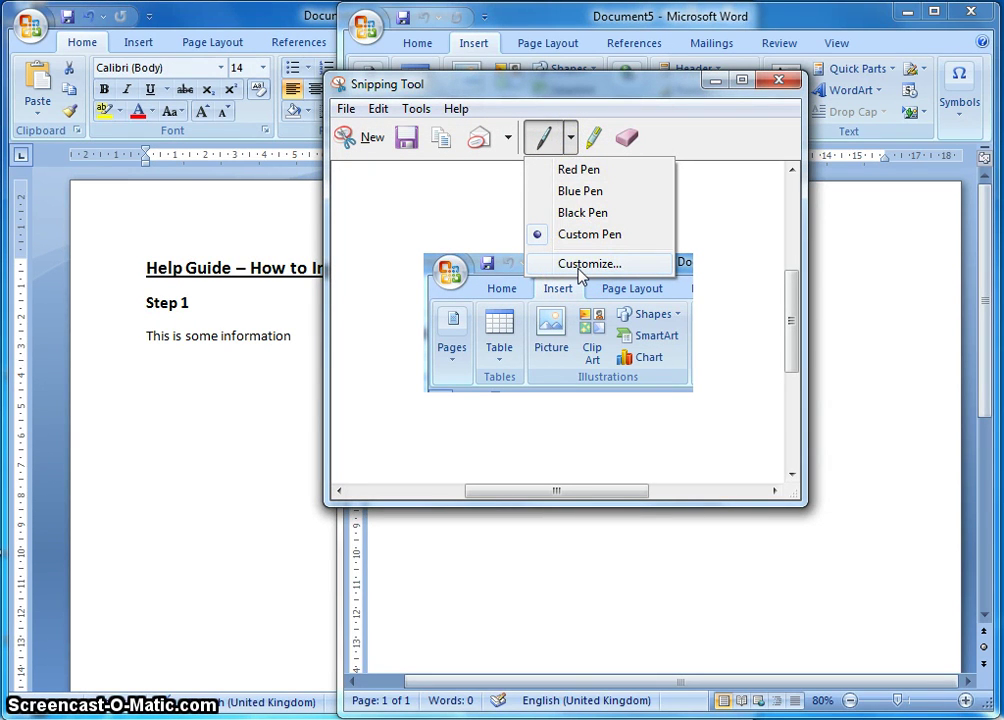
{"action": "left_click", "coordinate": [596, 234]}
{"action": "mouse_move", "coordinate": [537, 292]}
{"action": "left_mouse_down"}
{"action": "mouse_move", "coordinate": [580, 280]}
{"action": "mouse_move", "coordinate": [569, 253]}
{"action": "mouse_move", "coordinate": [534, 265]}
{"action": "left_mouse_up"}
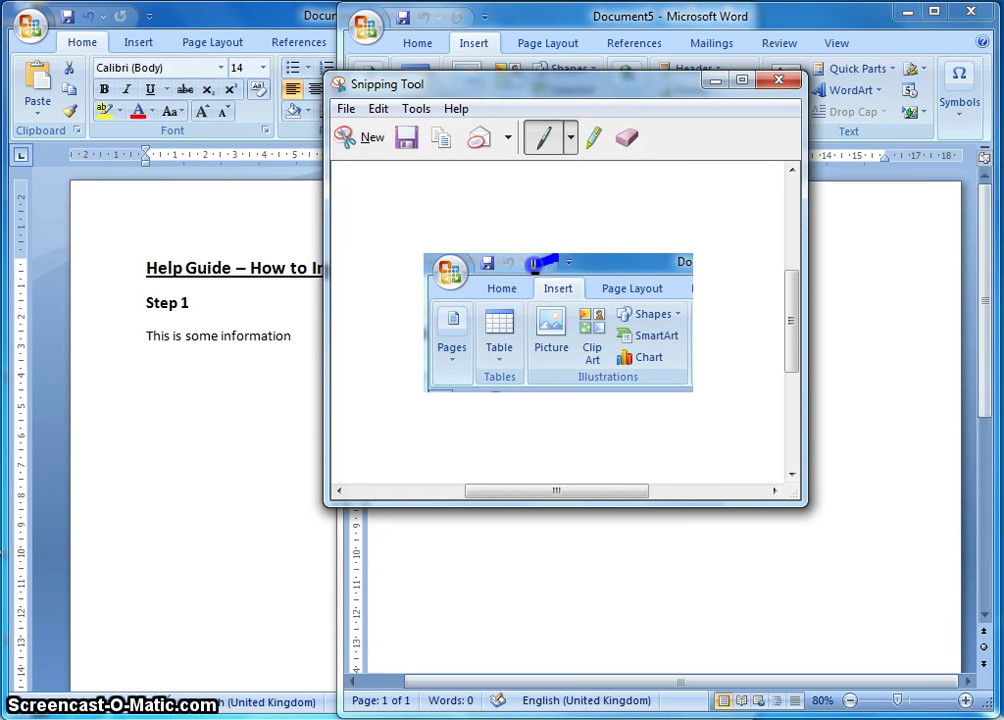
{"action": "left_click", "coordinate": [627, 137]}
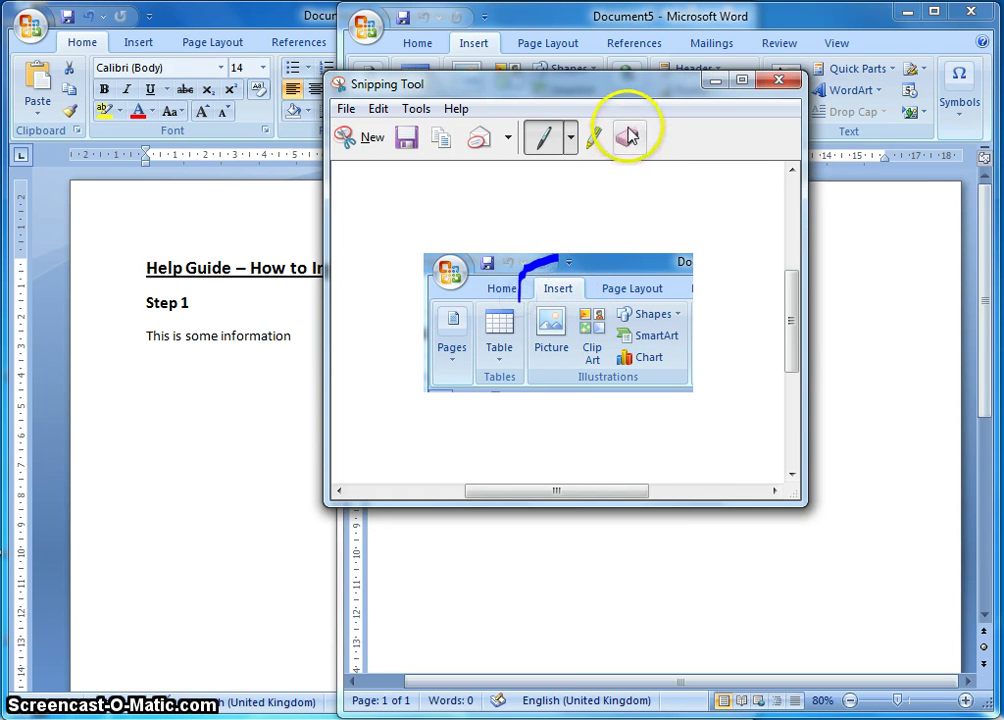
{"action": "left_click_drag", "start_coordinate": [576, 231], "coordinate": [548, 258]}
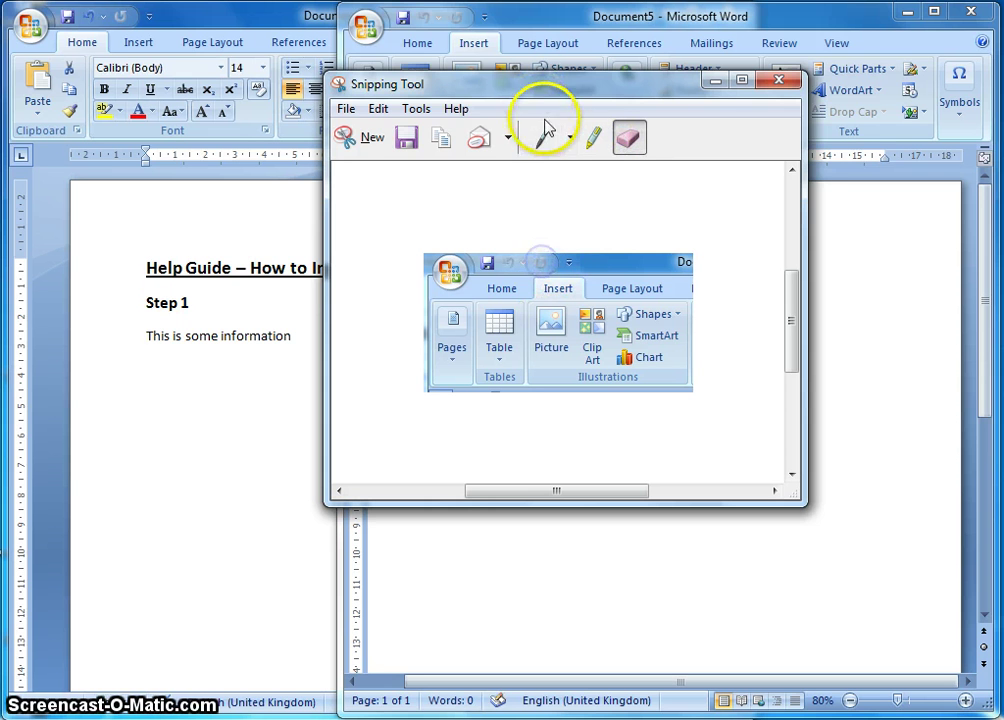
- Set the custom pen's colour to Red and draw a circle around the Insert tab in the snip
{"action": "left_click", "coordinate": [569, 138]}
{"action": "left_click", "coordinate": [571, 266]}
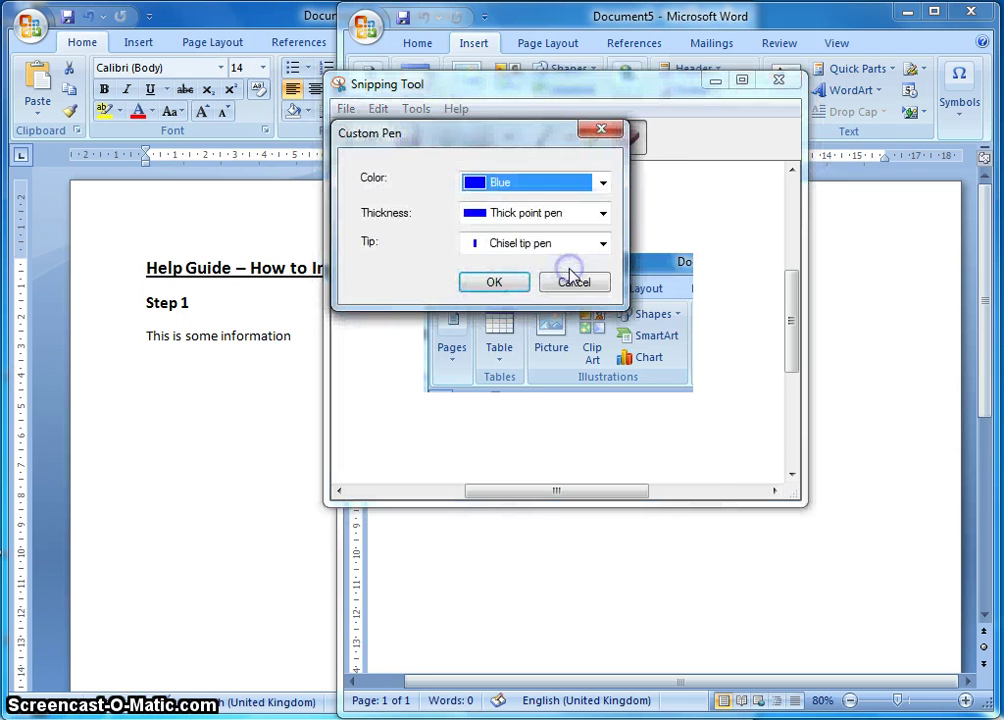
{"action": "left_click", "coordinate": [603, 184]}
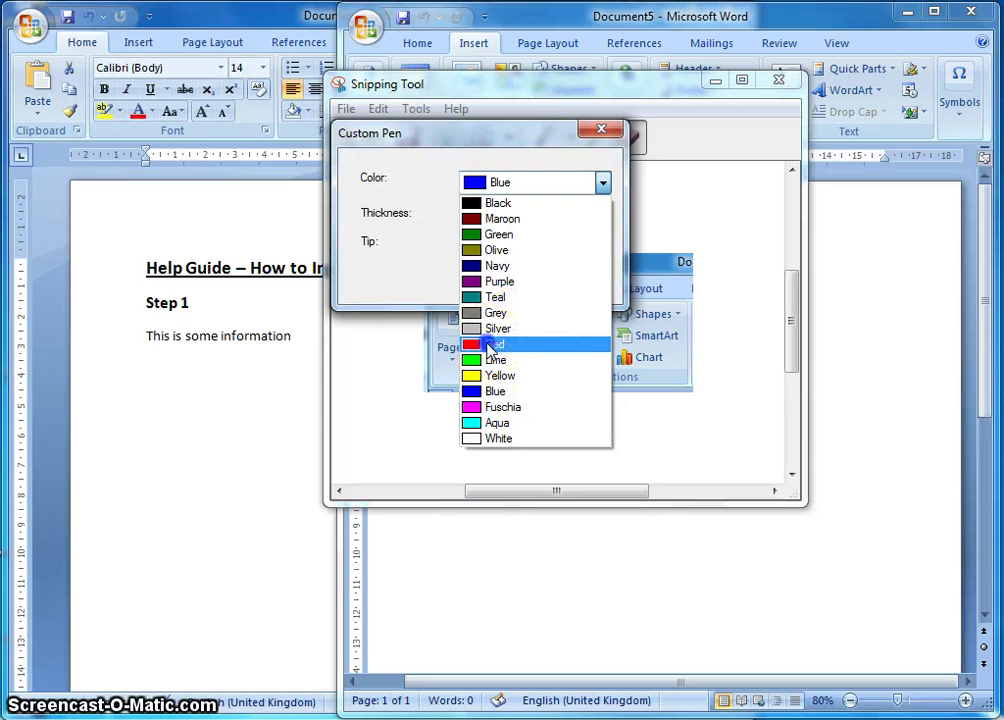
{"action": "left_click", "coordinate": [489, 344]}
{"action": "left_click", "coordinate": [517, 284]}
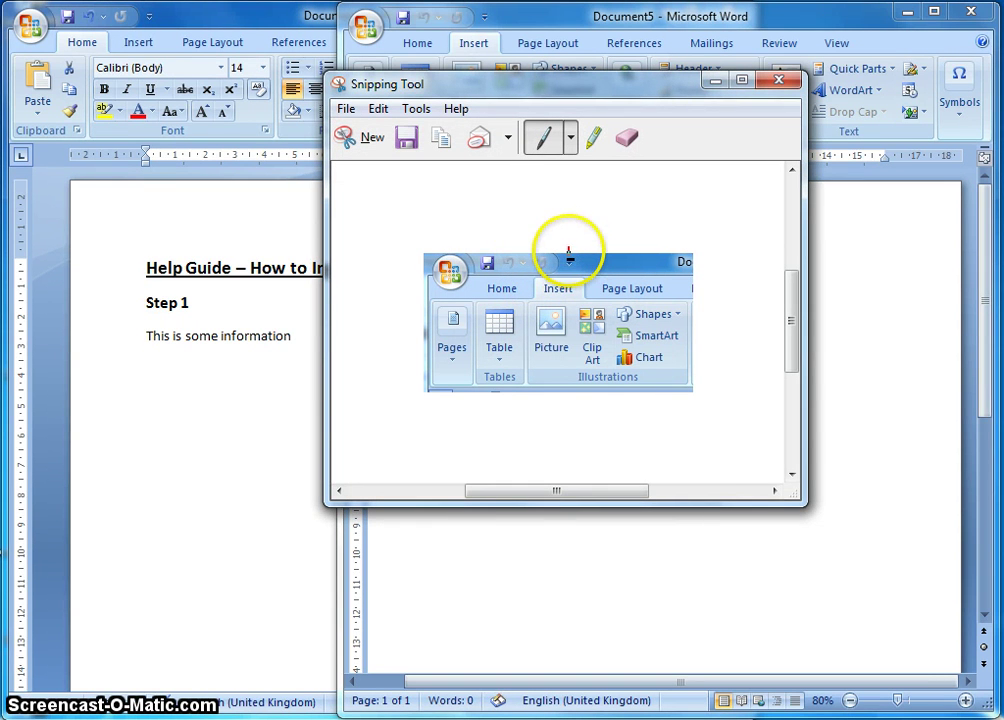
{"action": "mouse_move", "coordinate": [569, 252]}
{"action": "left_mouse_down"}
{"action": "mouse_move", "coordinate": [522, 268]}
{"action": "mouse_move", "coordinate": [516, 296]}
{"action": "left_mouse_up"}
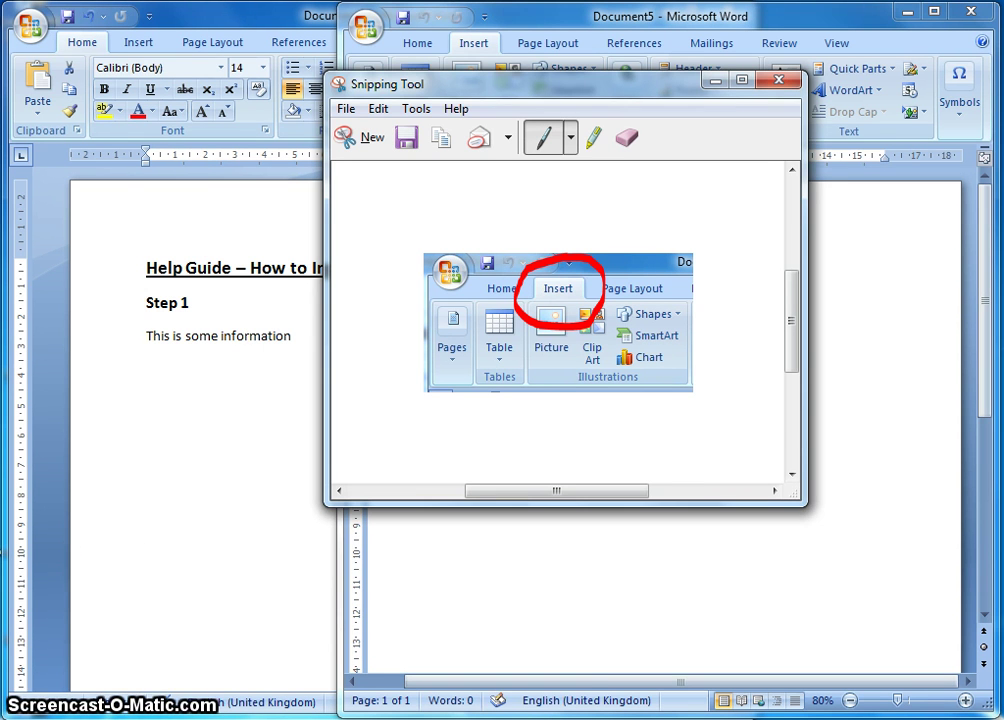
{"action": "left_click", "coordinate": [677, 24]}
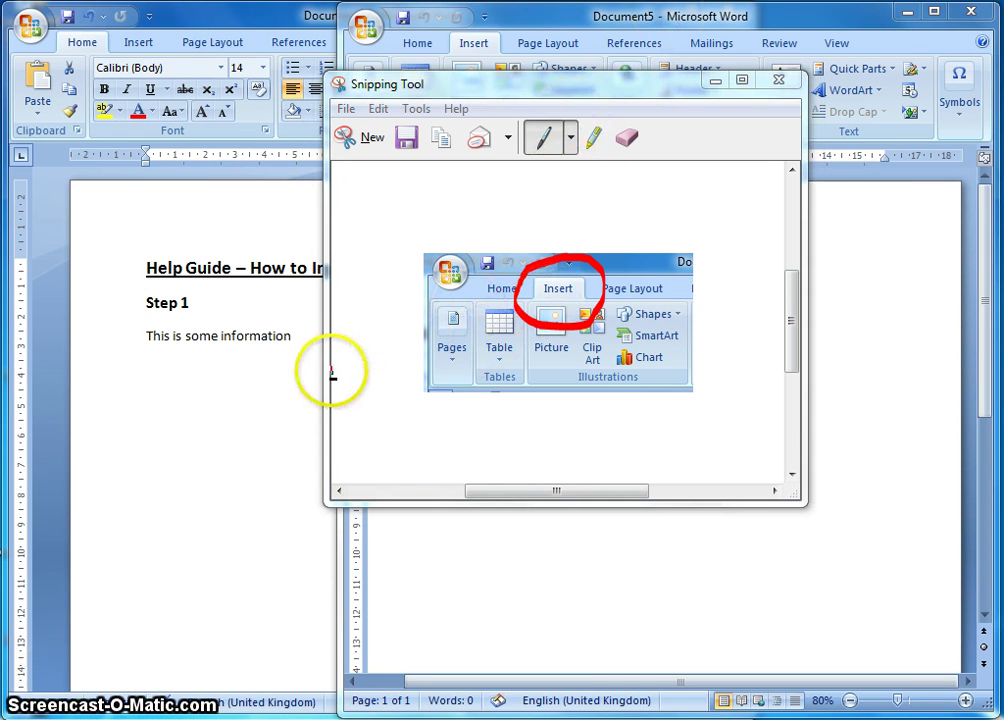
- Copy the annotated snip and paste it below the Step 1 subheading in Document3, replacing the line "This is some information"
{"action": "left_click", "coordinate": [444, 148]}
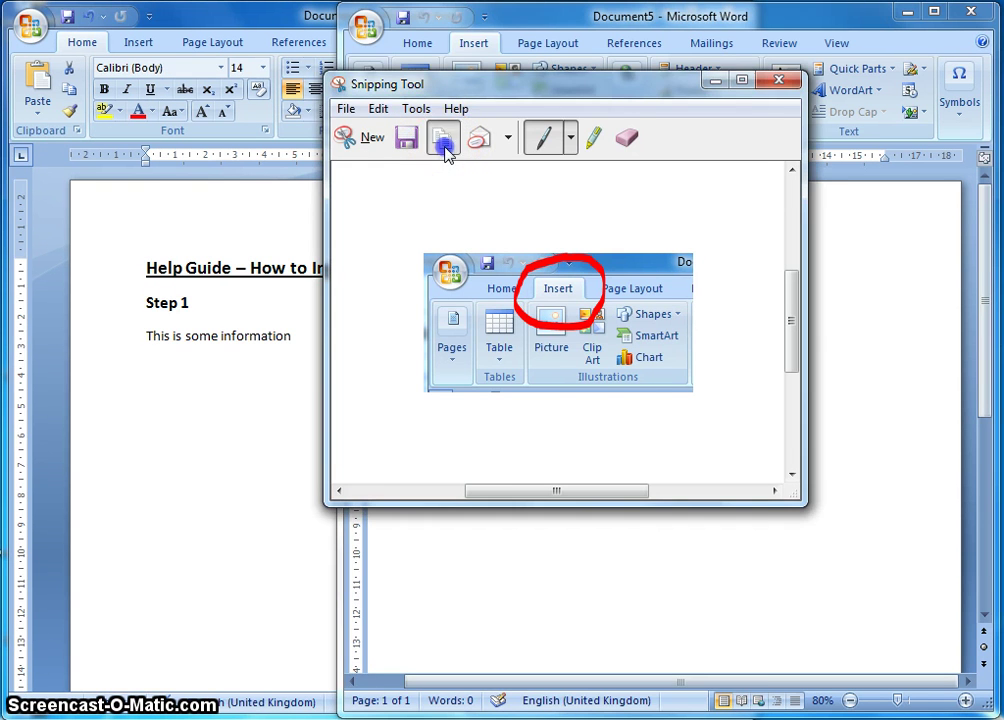
{"action": "left_click_drag", "start_coordinate": [254, 372], "coordinate": [305, 345]}
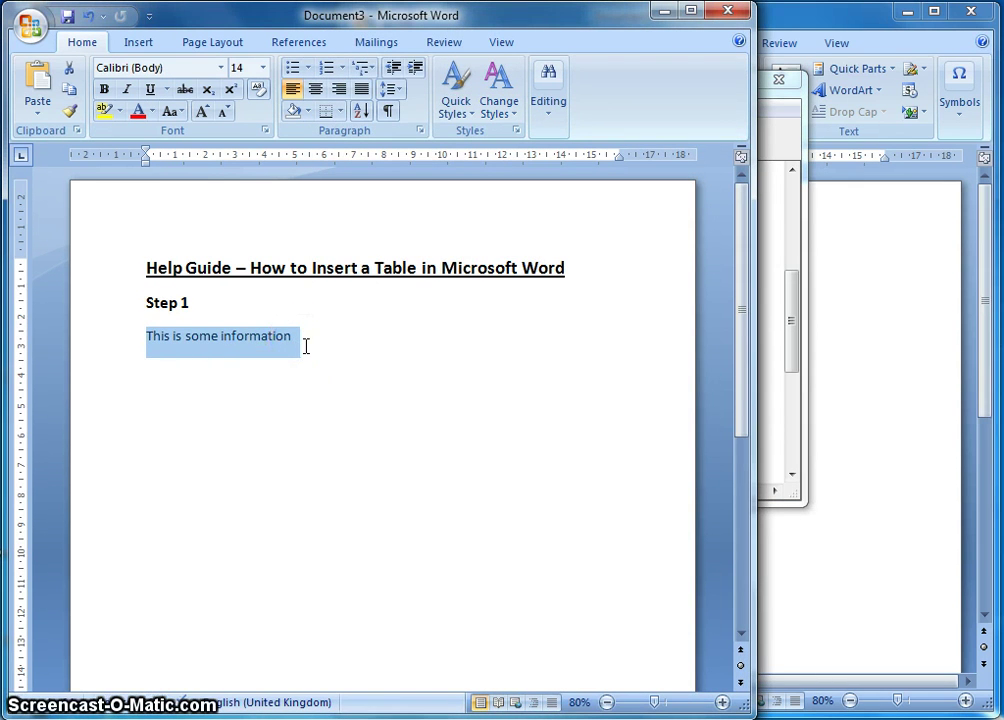
{"action": "key", "text": "Delete"}
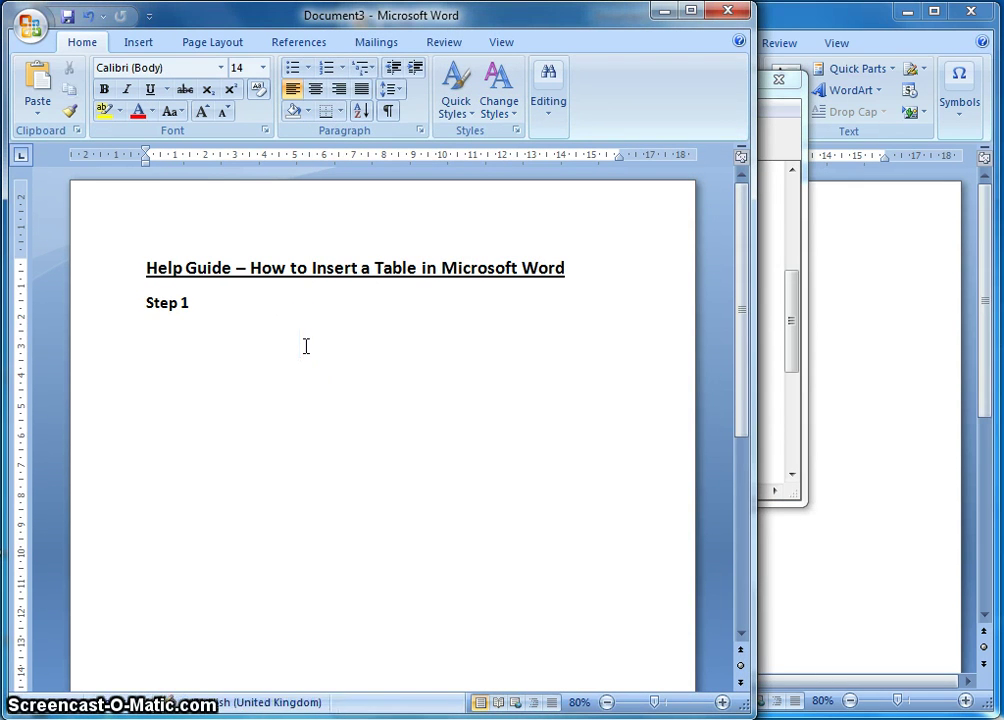
{"action": "left_click", "coordinate": [44, 94]}
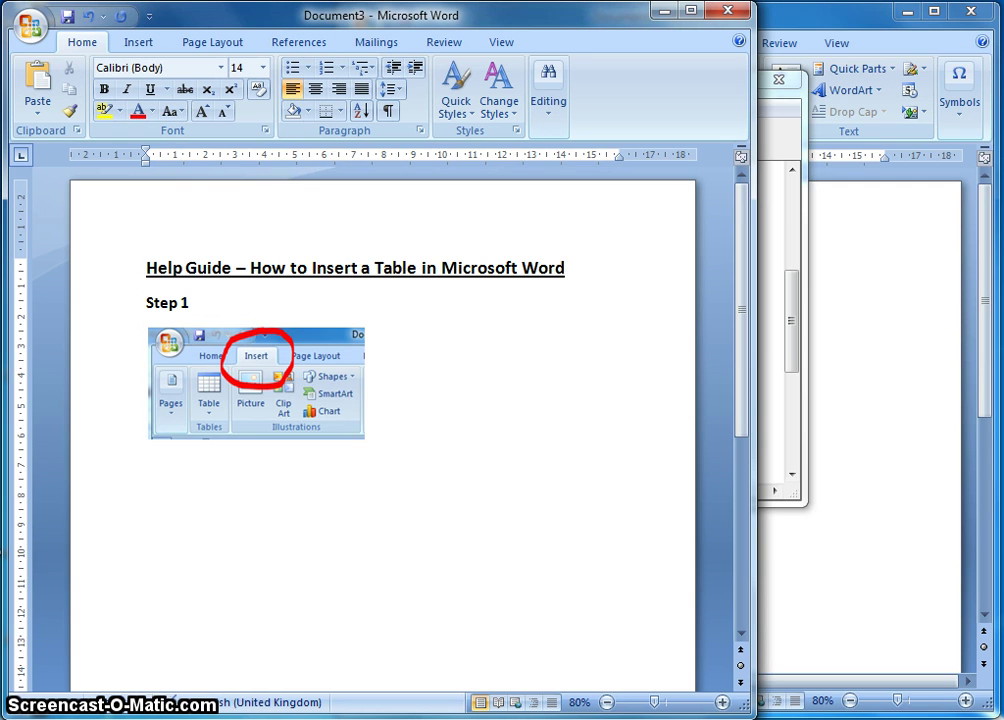
- Add the non-bold 14 pt line "Click on the Insert Tab at the Top" between the Step 1 subheading and the screenshot
{"action": "left_click", "coordinate": [212, 306]}
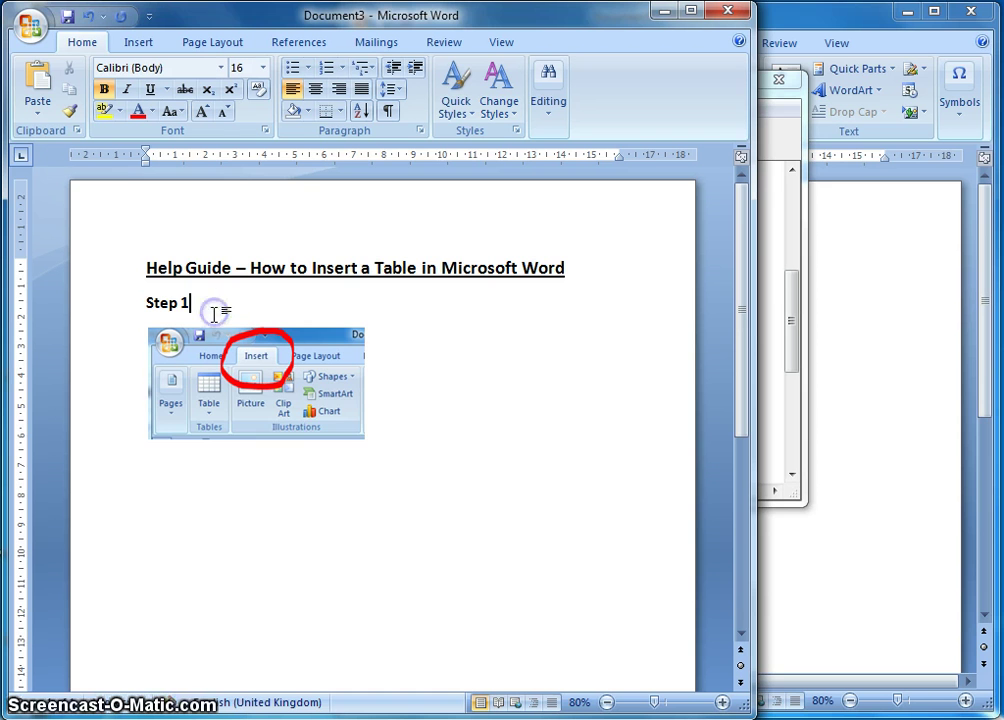
{"action": "key", "text": "Return"}
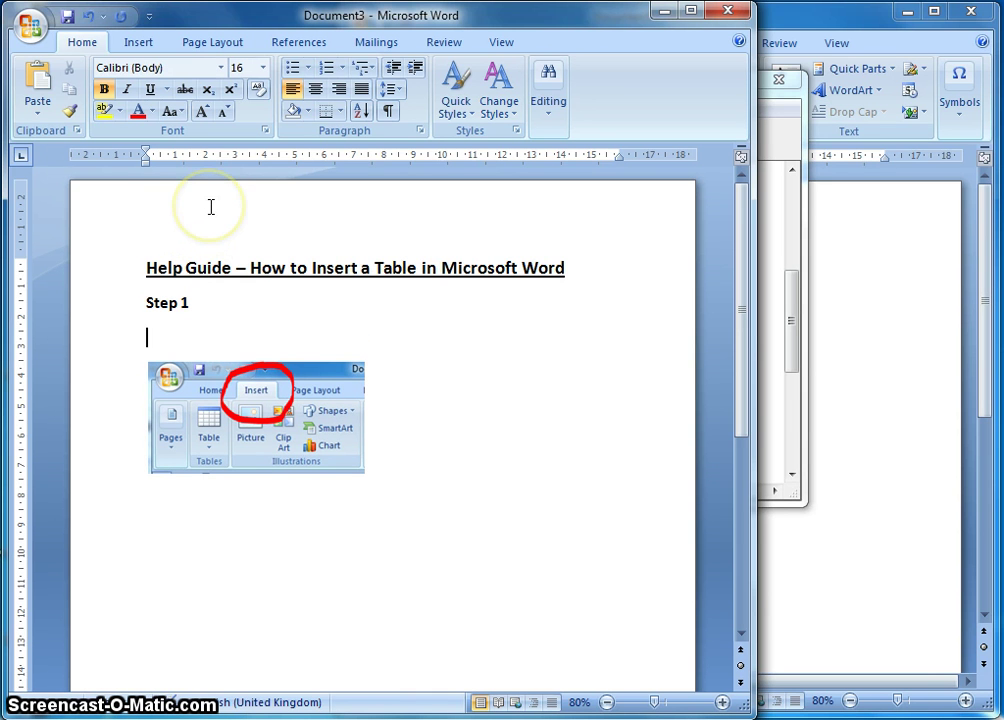
{"action": "left_click", "coordinate": [263, 67]}
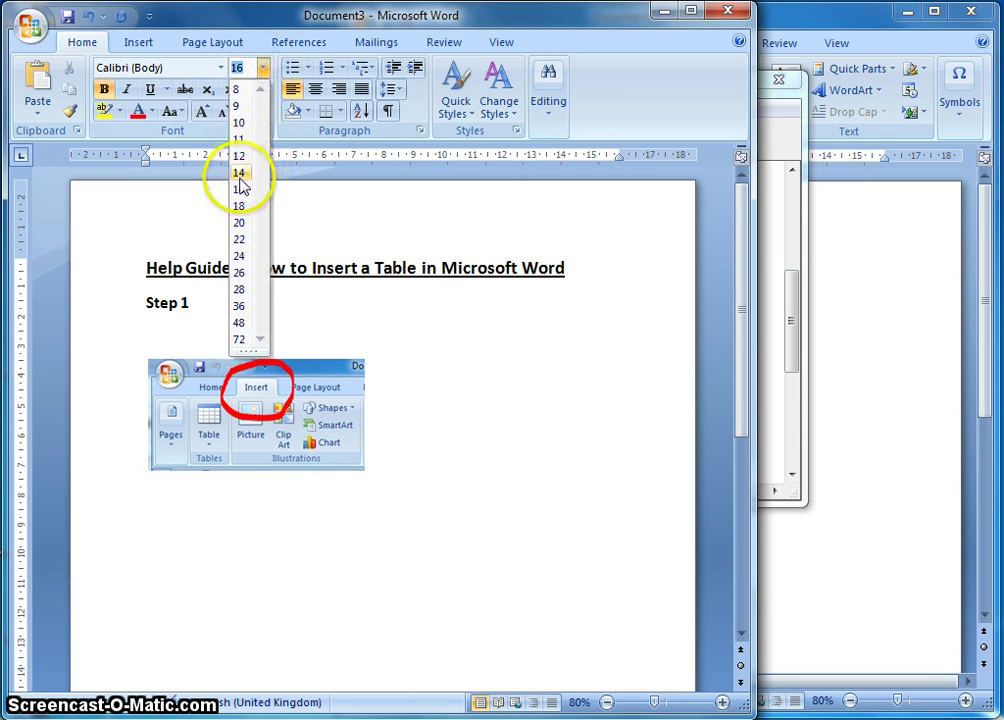
{"action": "left_click", "coordinate": [240, 176]}
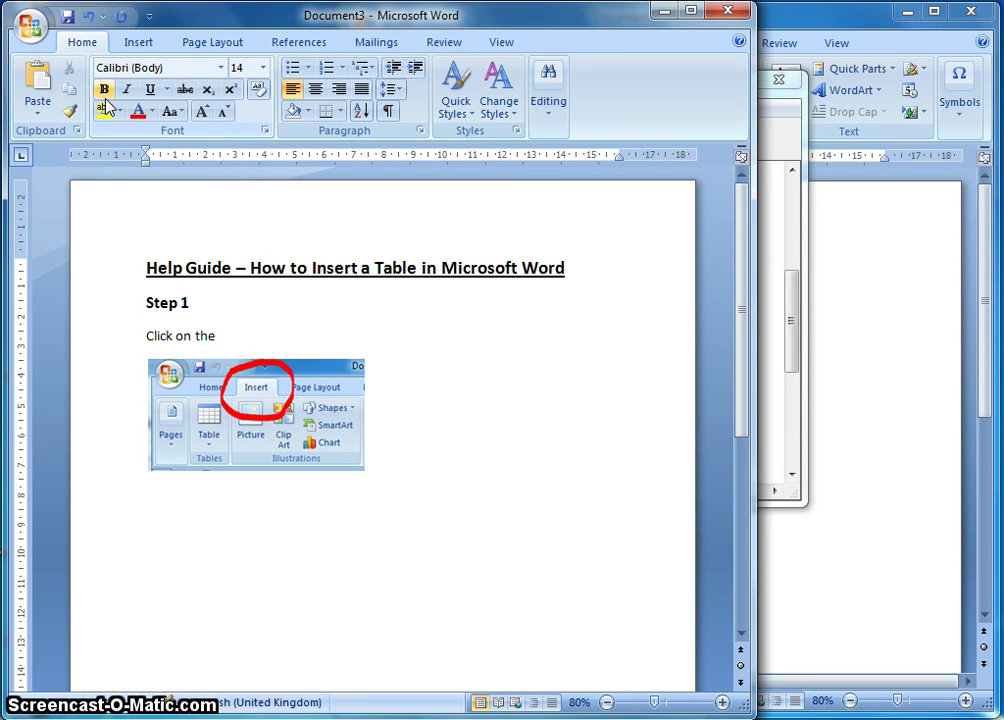
{"action": "type", "text": "t Tab at th"}
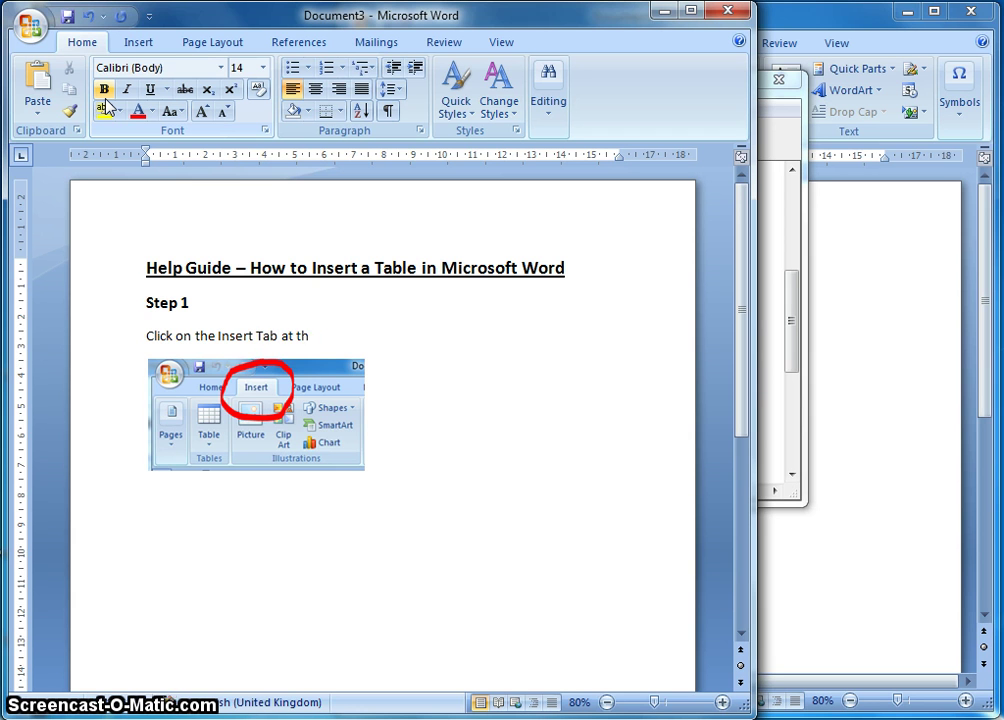
{"action": "type", "text": "e Top"}
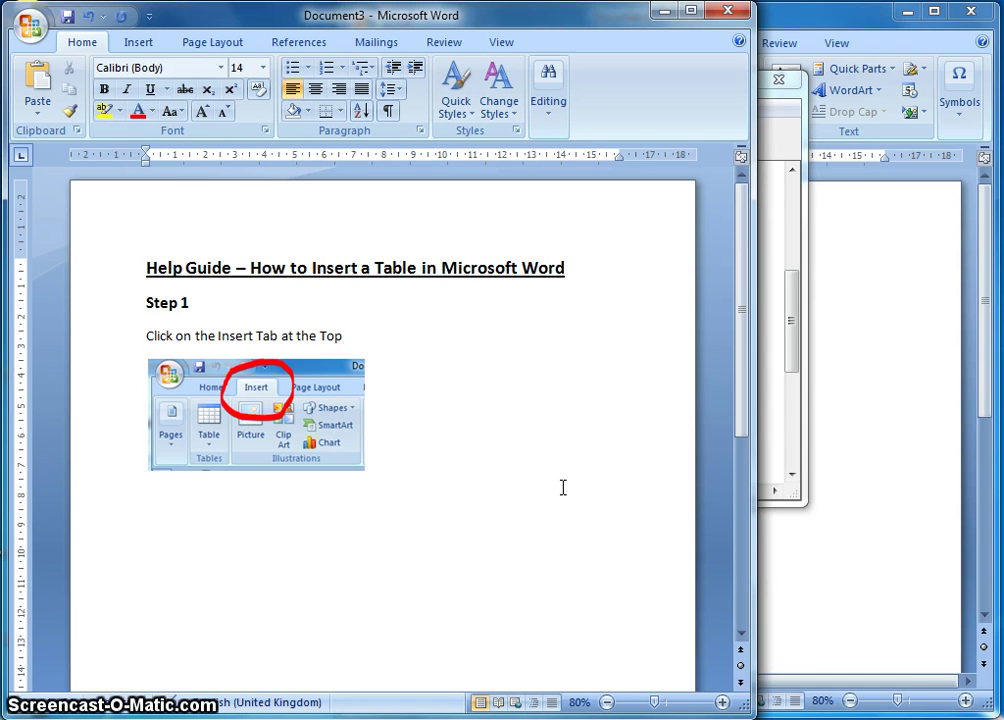
- Set the text wrapping of the Step 1 screenshot to Square
{"action": "left_click", "coordinate": [278, 410]}
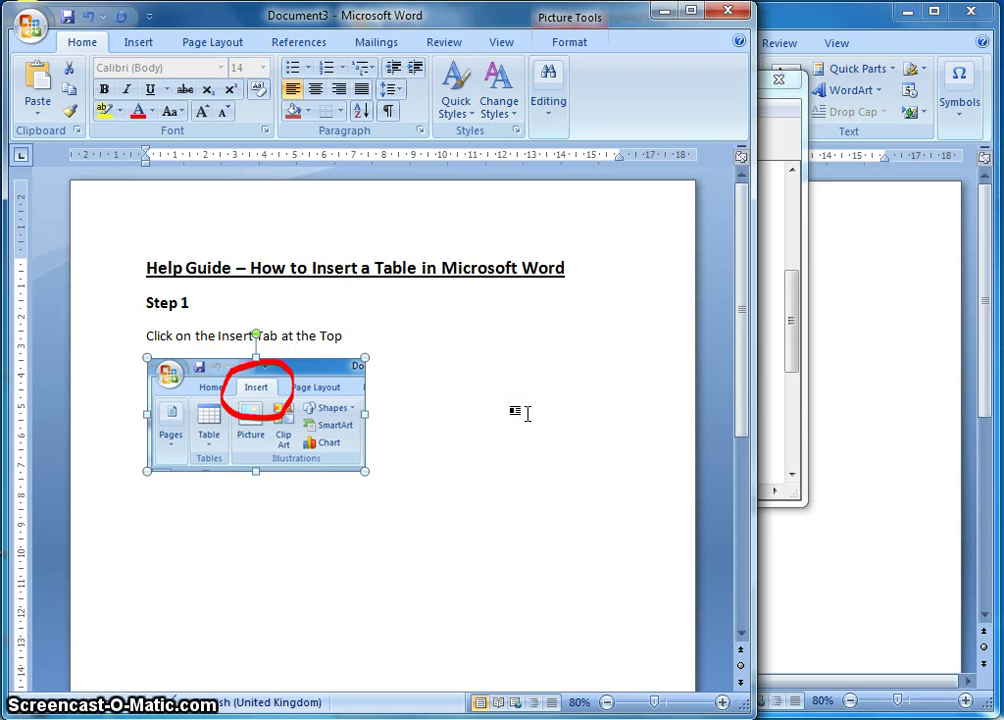
{"action": "left_click", "coordinate": [318, 408]}
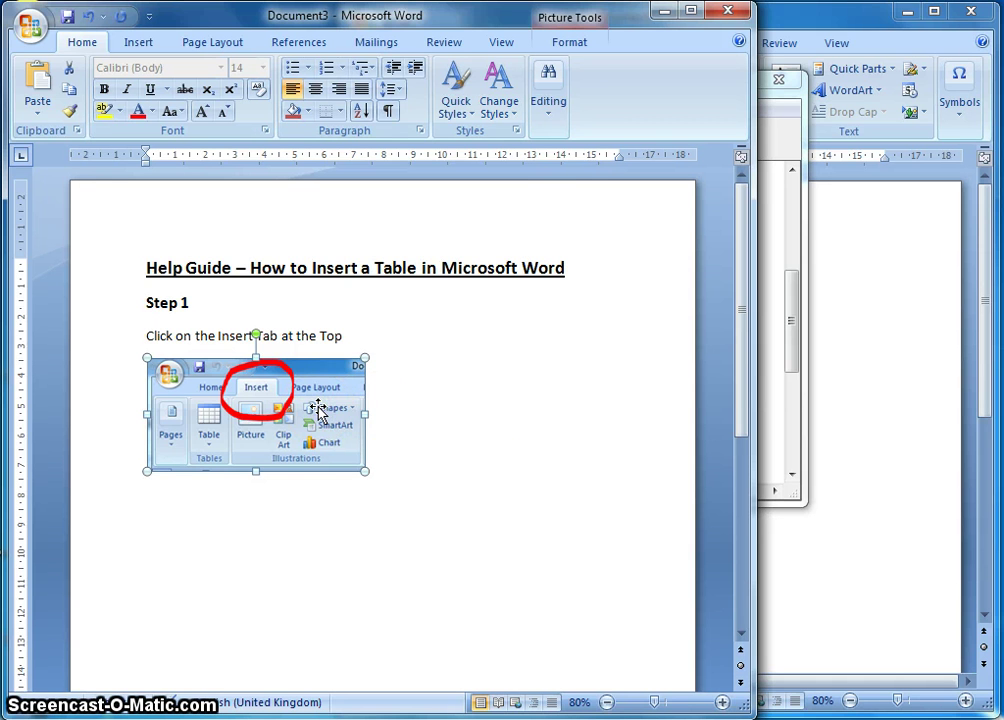
{"action": "left_click", "coordinate": [570, 43]}
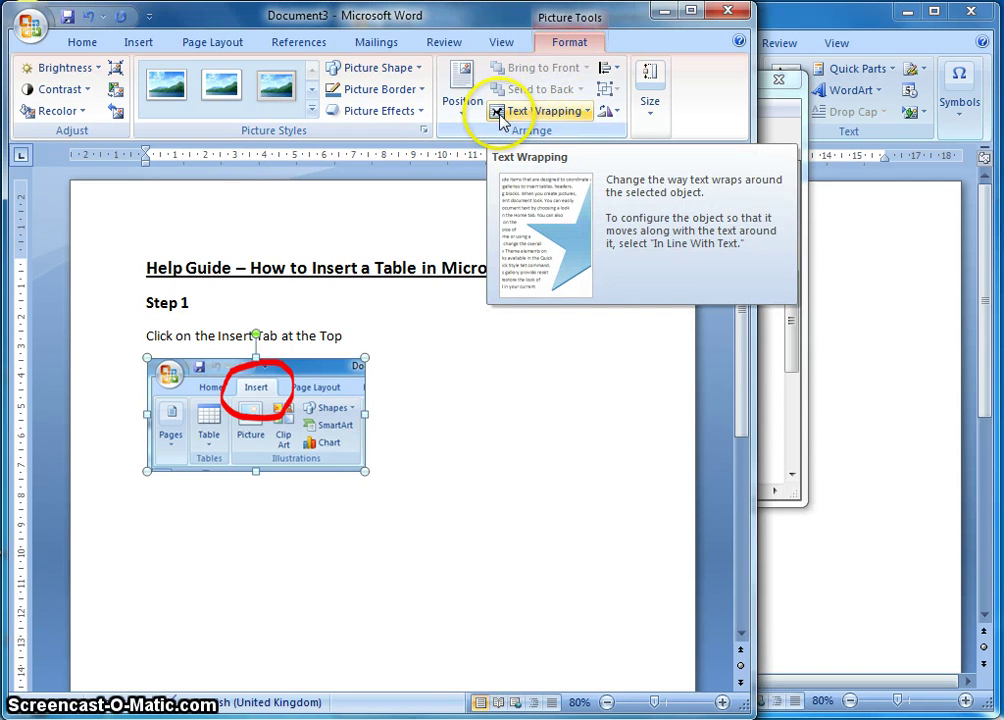
{"action": "left_click", "coordinate": [584, 114]}
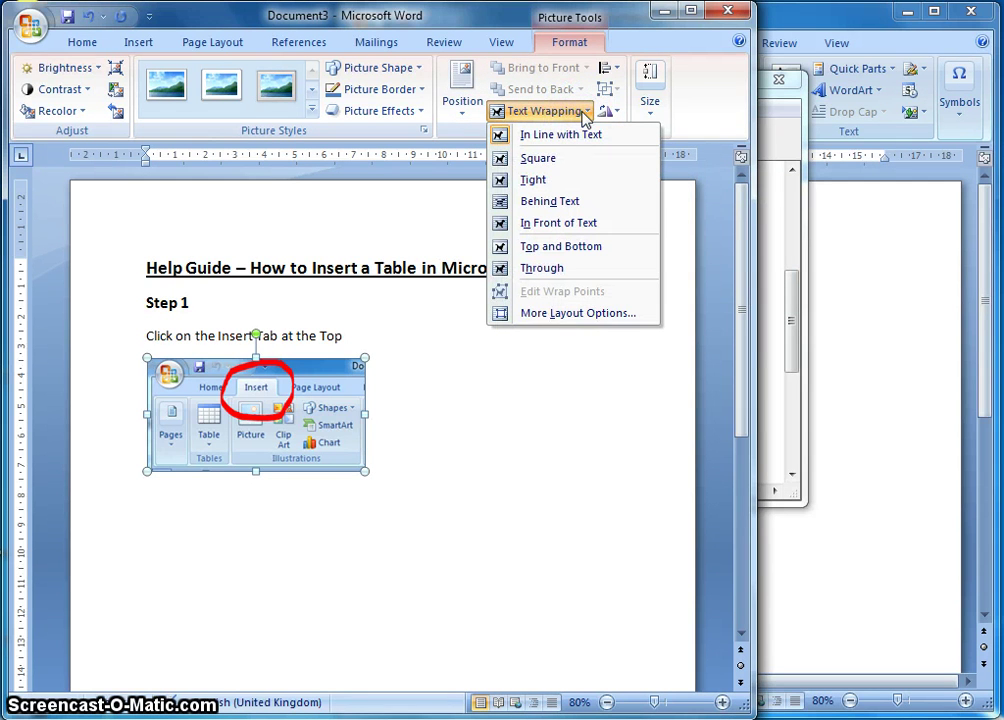
{"action": "left_click", "coordinate": [532, 160]}
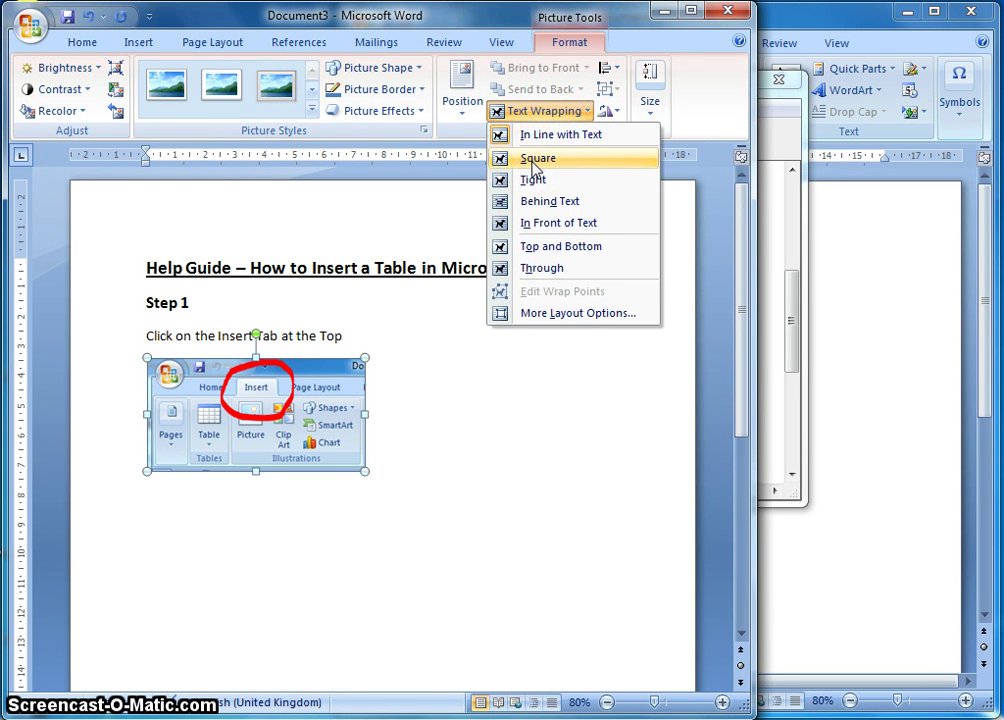
{"action": "left_click", "coordinate": [533, 160]}
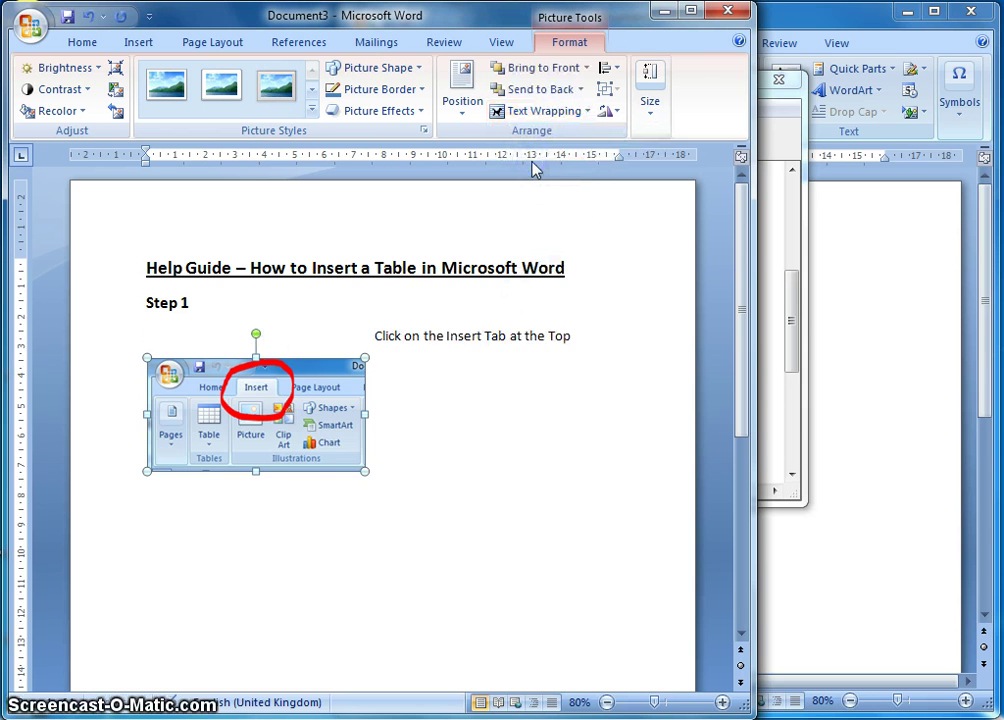
- Move the Step 1 screenshot beside the instruction text, level with the Step 1 subheading and close to the page's right margin
{"action": "left_click_drag", "start_coordinate": [279, 426], "coordinate": [469, 373]}
{"action": "left_click_drag", "start_coordinate": [471, 362], "coordinate": [475, 359]}
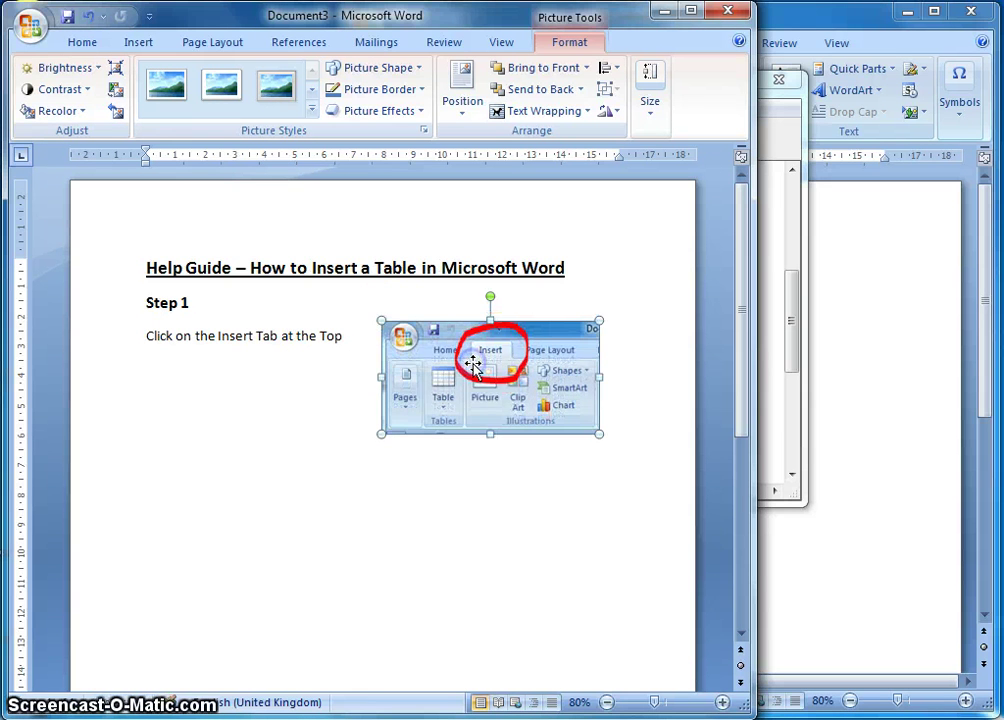
{"action": "left_click_drag", "start_coordinate": [403, 370], "coordinate": [421, 348]}
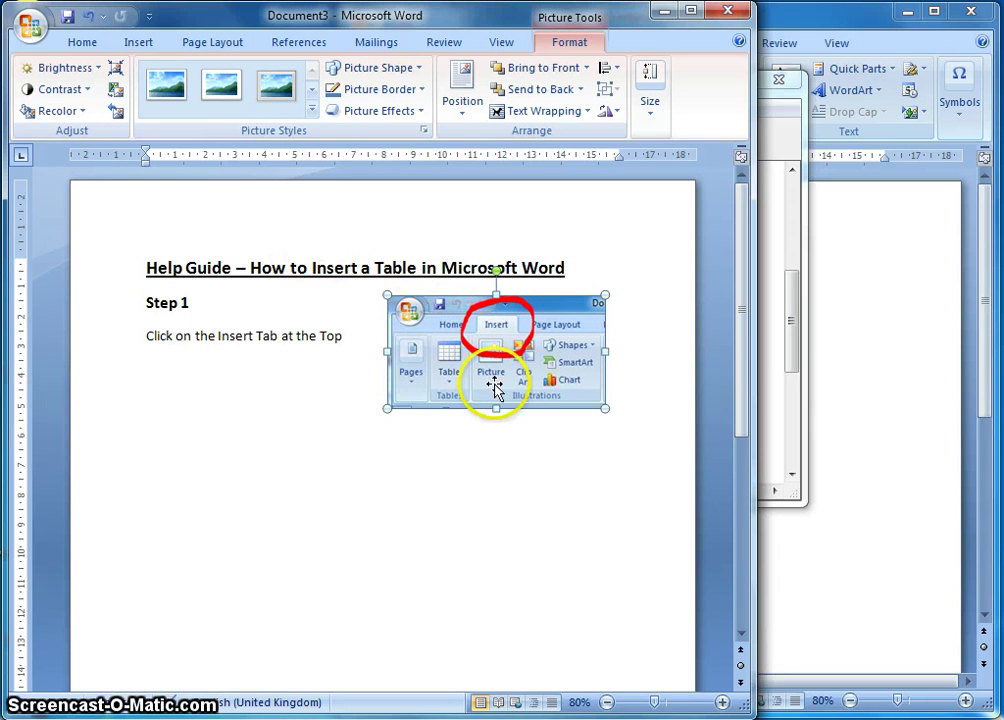
{"action": "left_click_drag", "start_coordinate": [539, 341], "coordinate": [556, 343]}
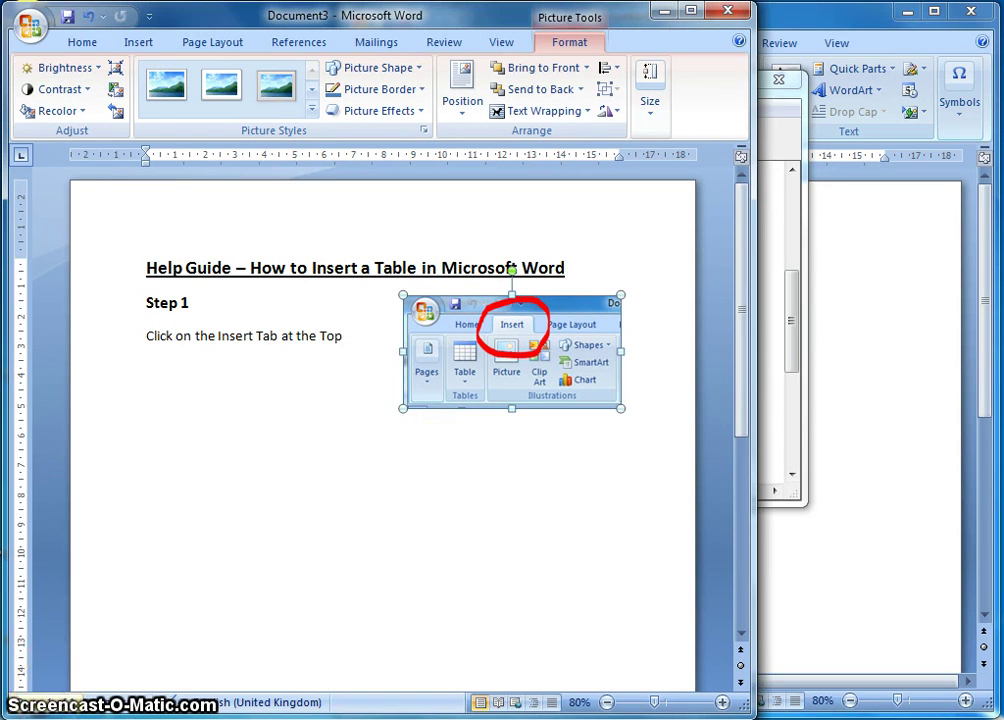
{"action": "left_click", "coordinate": [30, 550]}
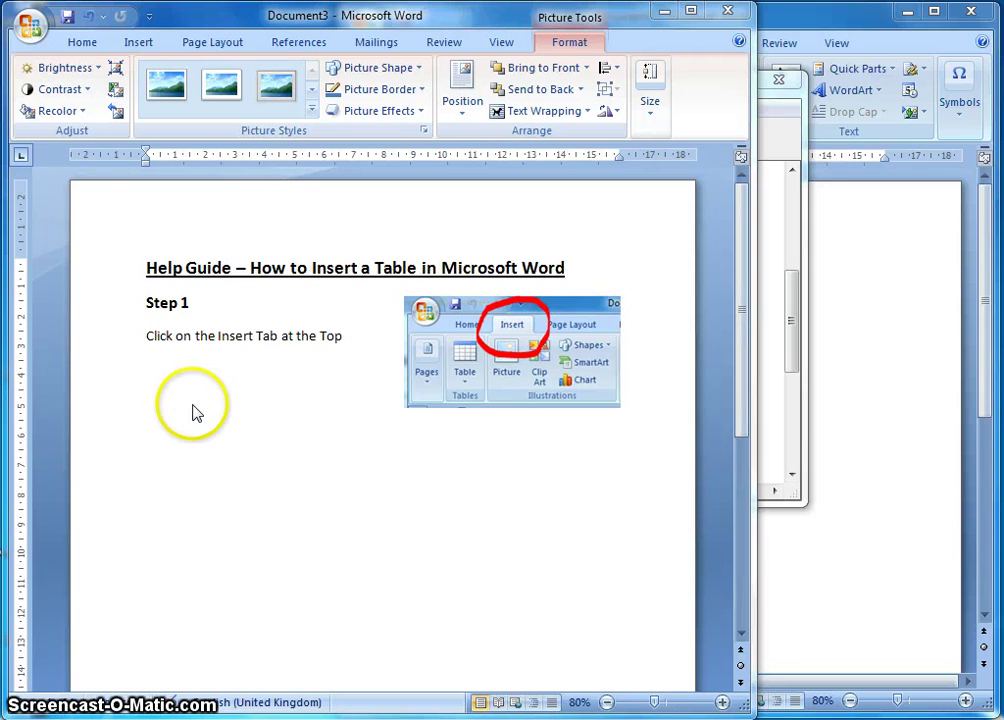
- Make the words "Click" and "Insert" bold in the Step 1 instruction line
{"action": "left_click", "coordinate": [157, 338]}
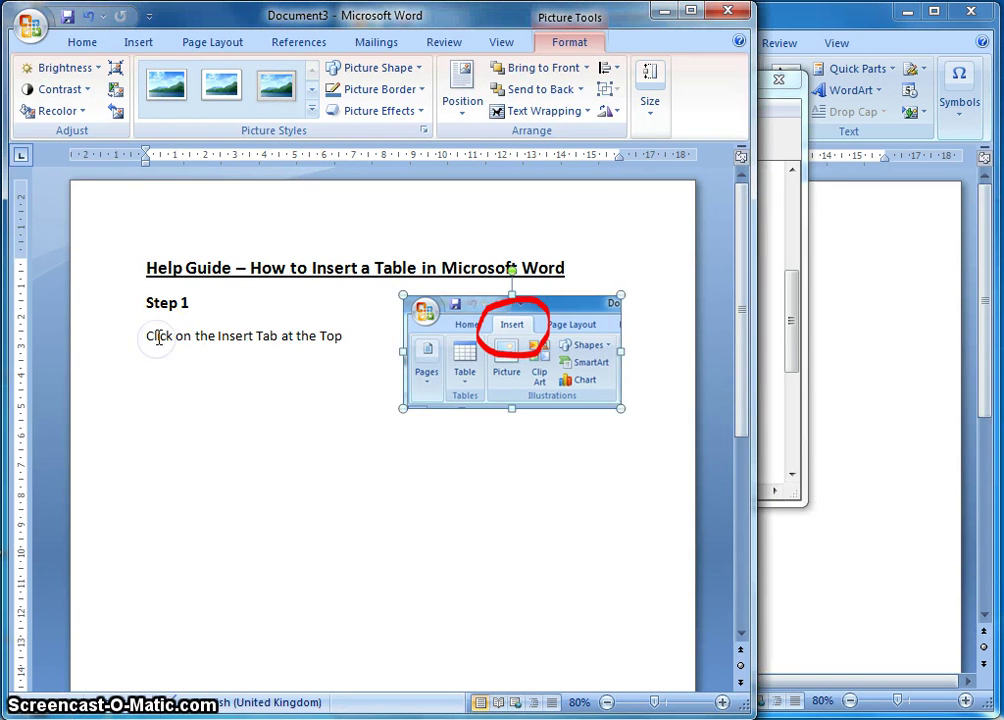
{"action": "left_click", "coordinate": [153, 337]}
{"action": "double_click", "coordinate": [160, 338]}
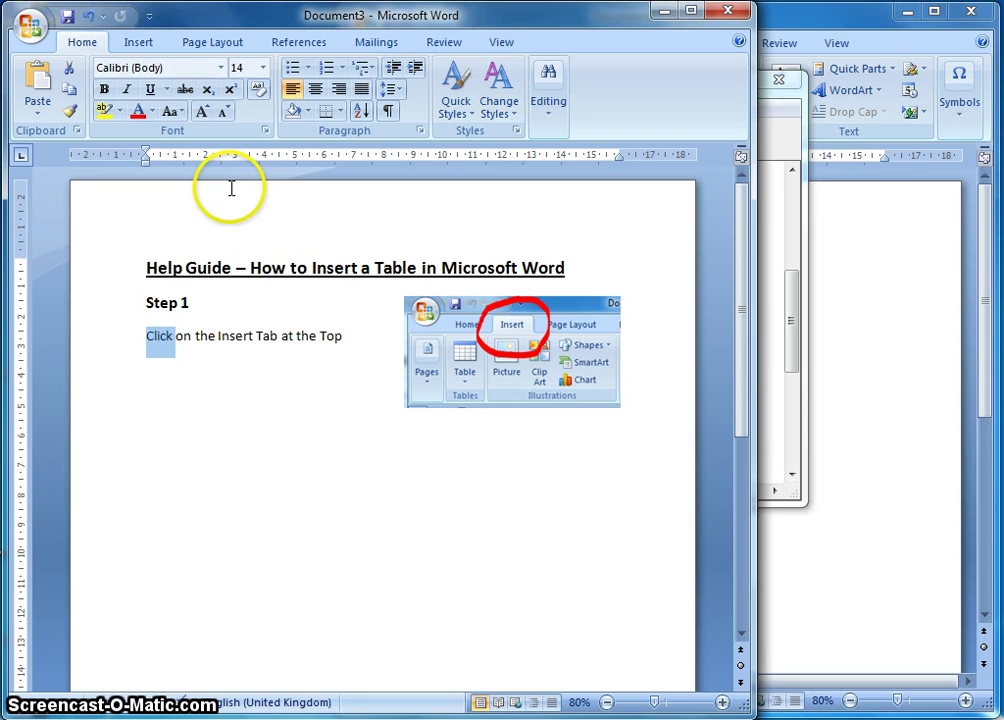
{"action": "left_click", "coordinate": [105, 90]}
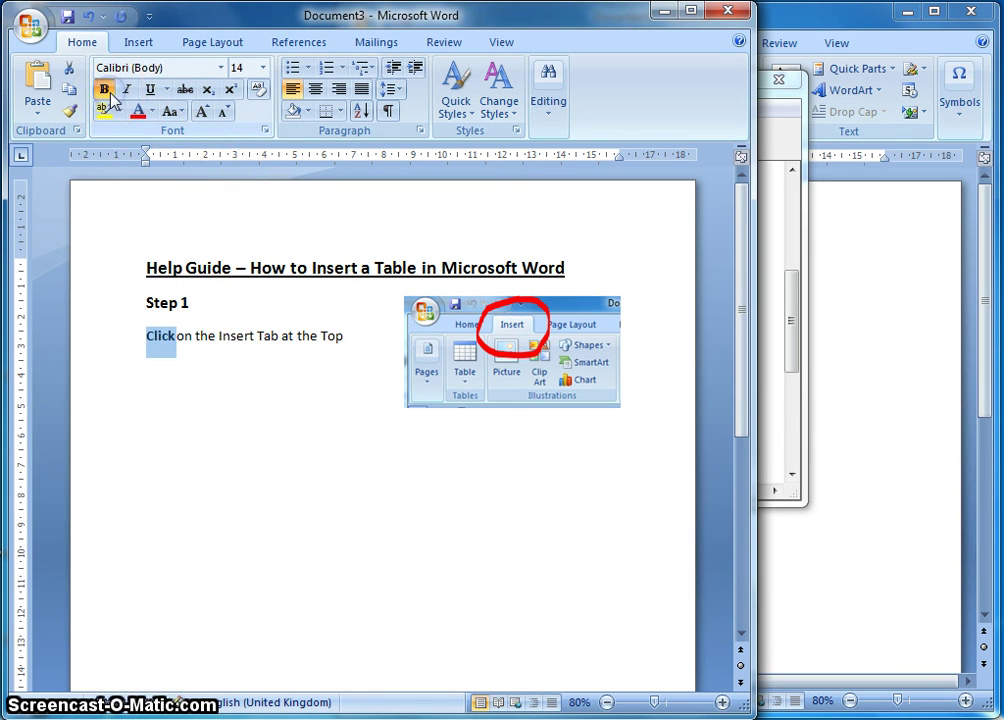
{"action": "double_click", "coordinate": [237, 337]}
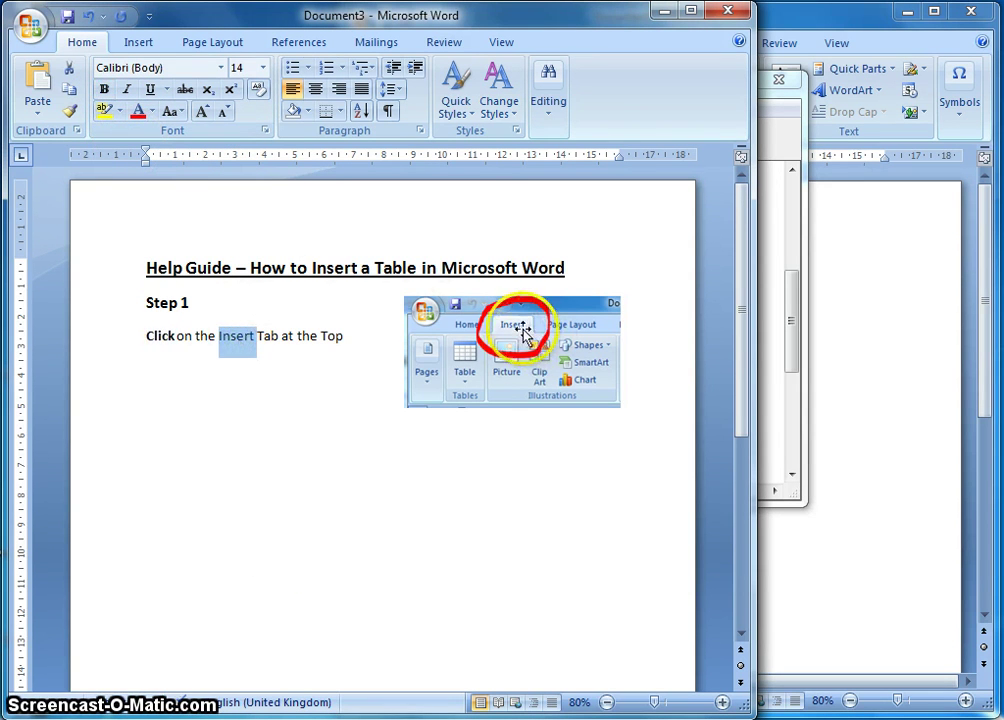
{"action": "mouse_move", "coordinate": [202, 338]}
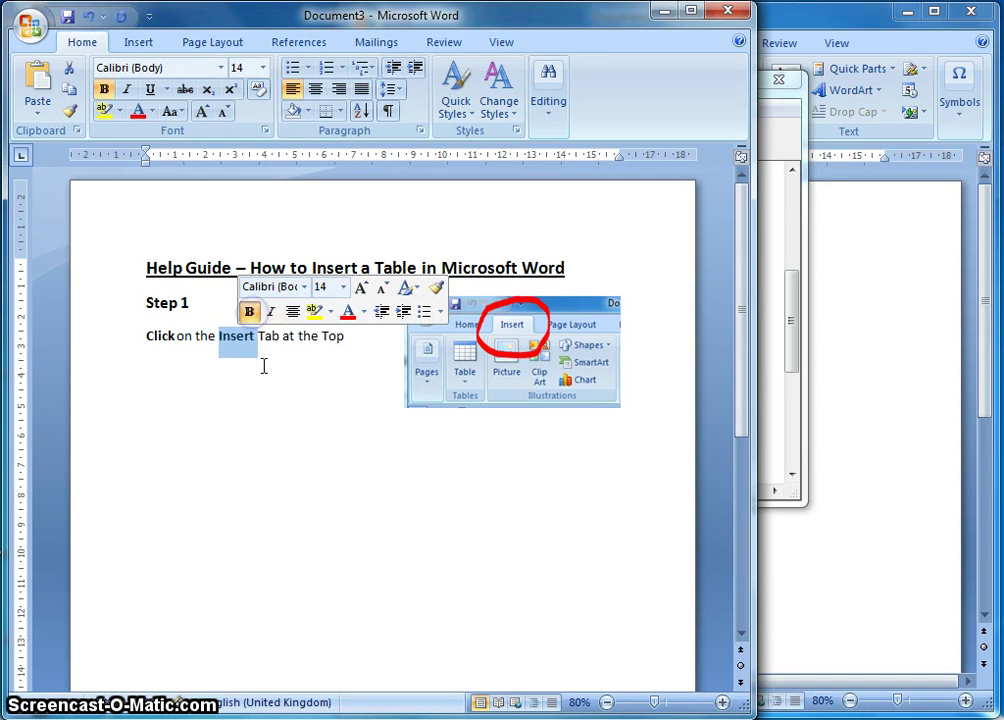
{"action": "left_click", "coordinate": [253, 369]}
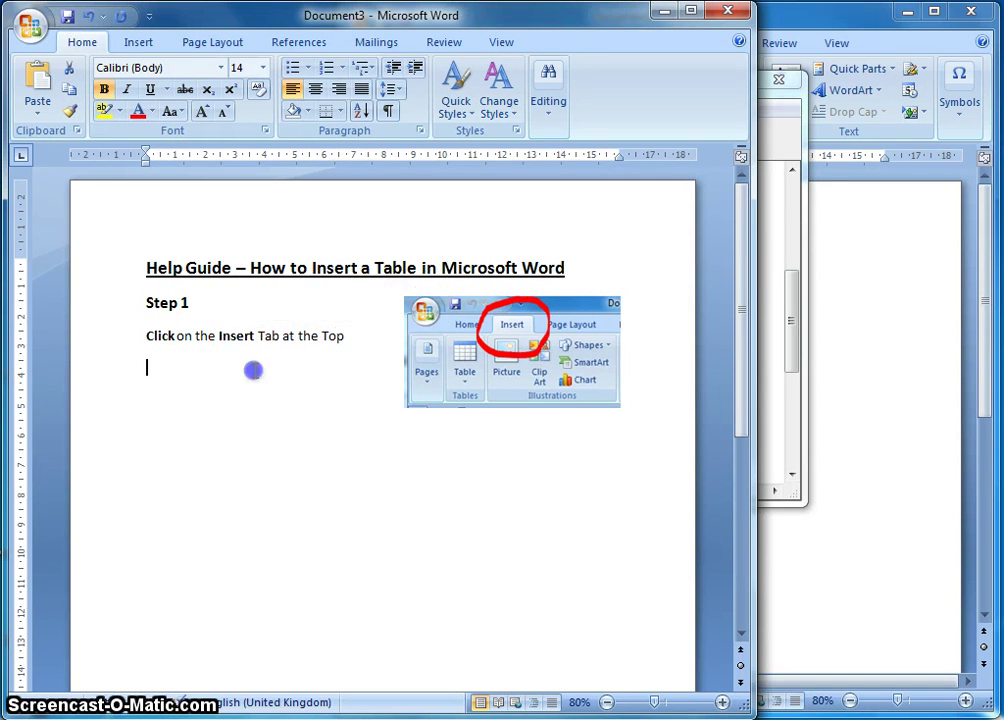
- Add a "Step 2" subheading a few lines below the Step 1 instruction and format it bold at 16 pt
{"action": "left_click", "coordinate": [352, 337]}
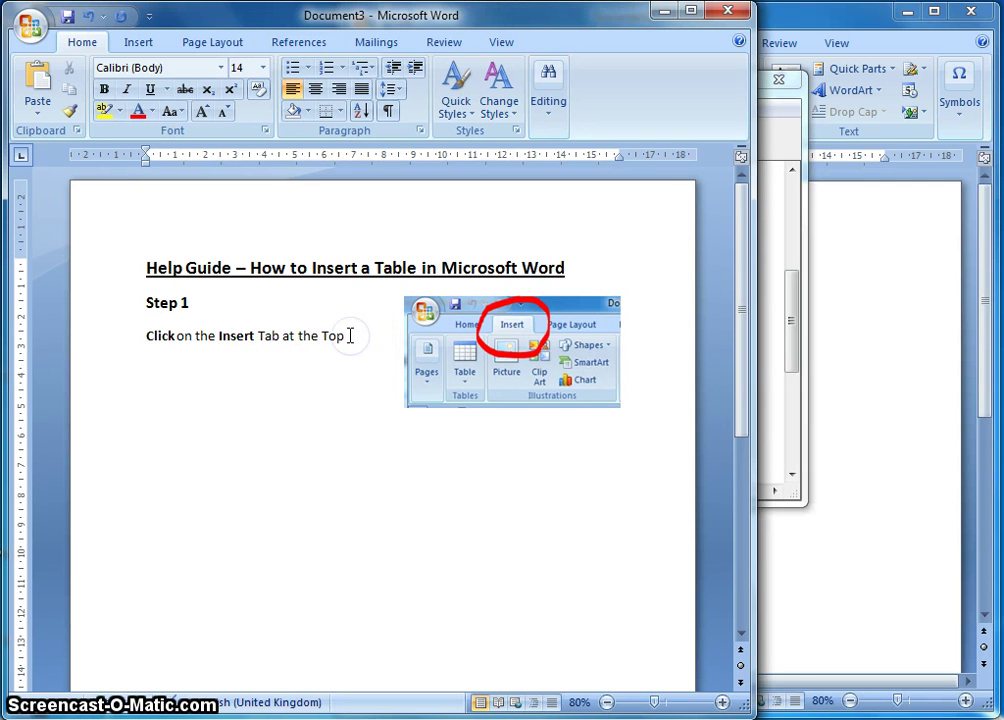
{"action": "left_click", "coordinate": [344, 336]}
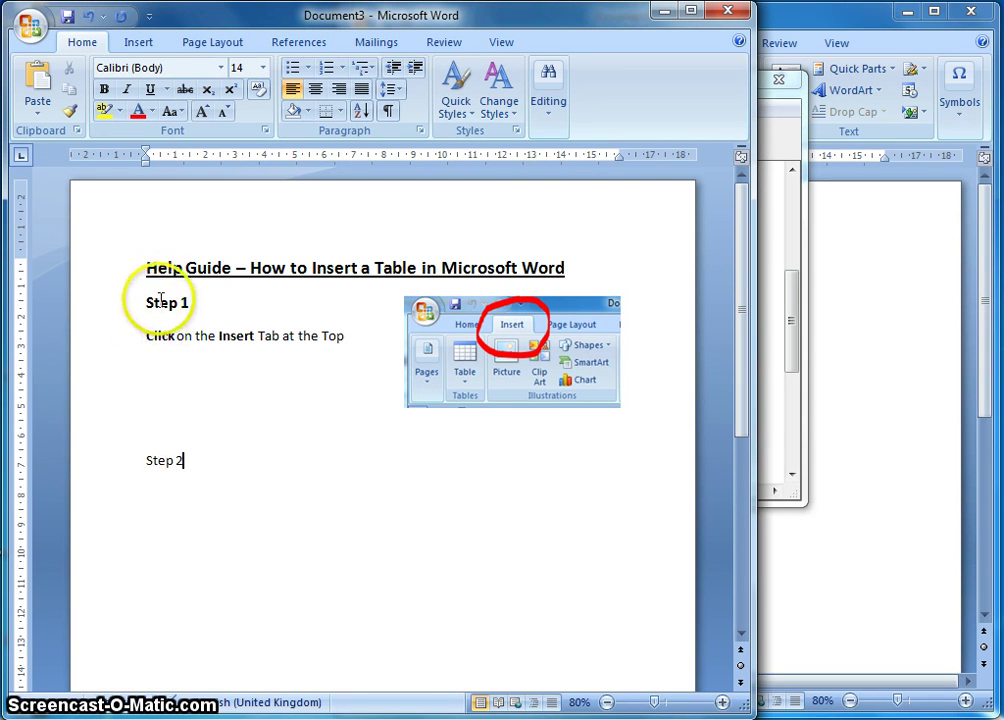
{"action": "left_click", "coordinate": [185, 462]}
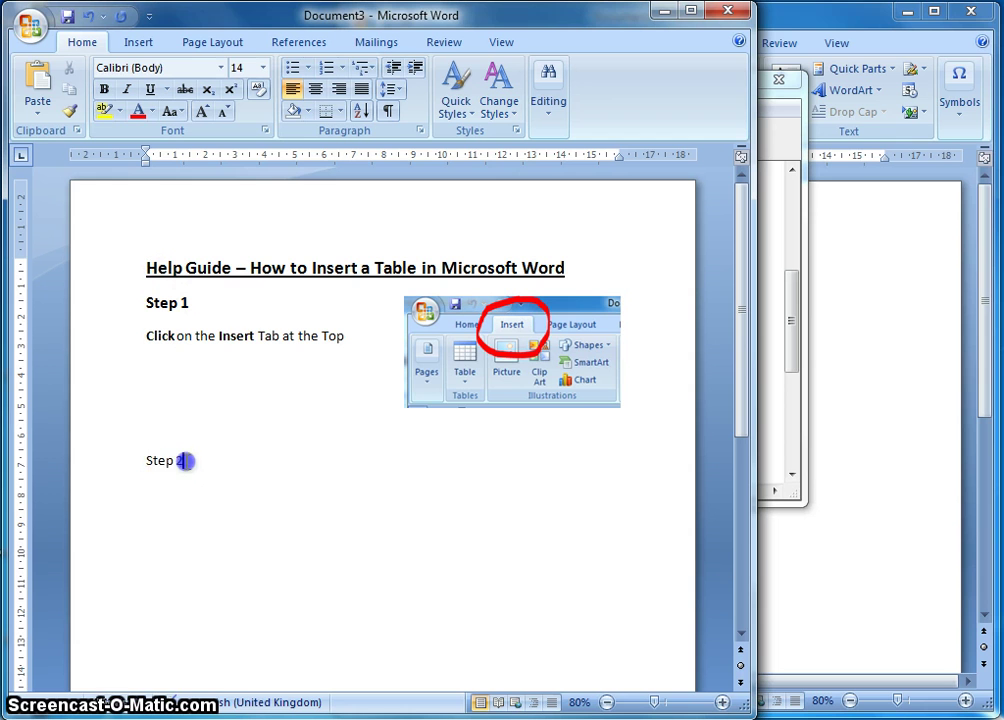
{"action": "left_click", "coordinate": [263, 67]}
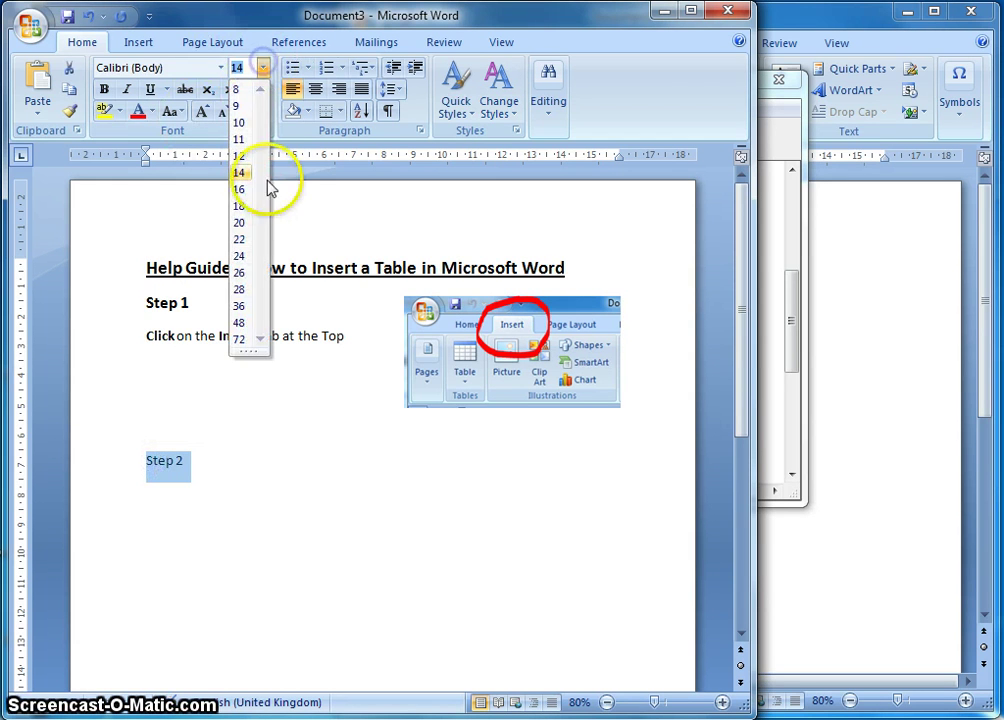
{"action": "left_click", "coordinate": [238, 190]}
{"action": "left_click", "coordinate": [104, 89]}
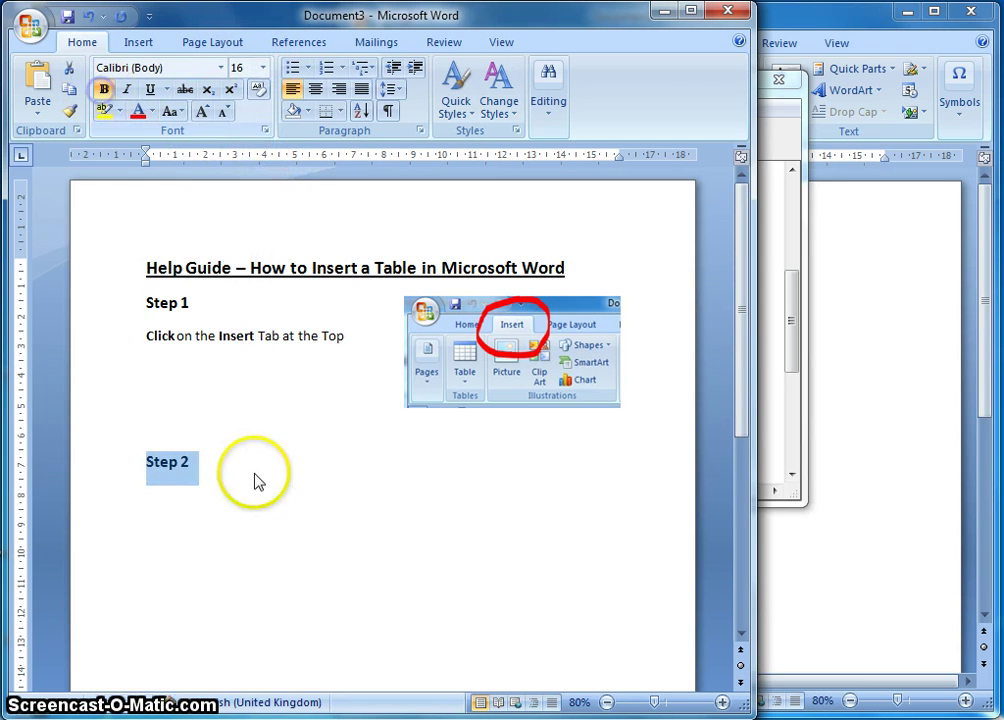
- Start a new line below the Step 2 subheading with bold off and the font size set to 14
{"action": "left_click", "coordinate": [232, 462]}
{"action": "key", "text": "Return"}
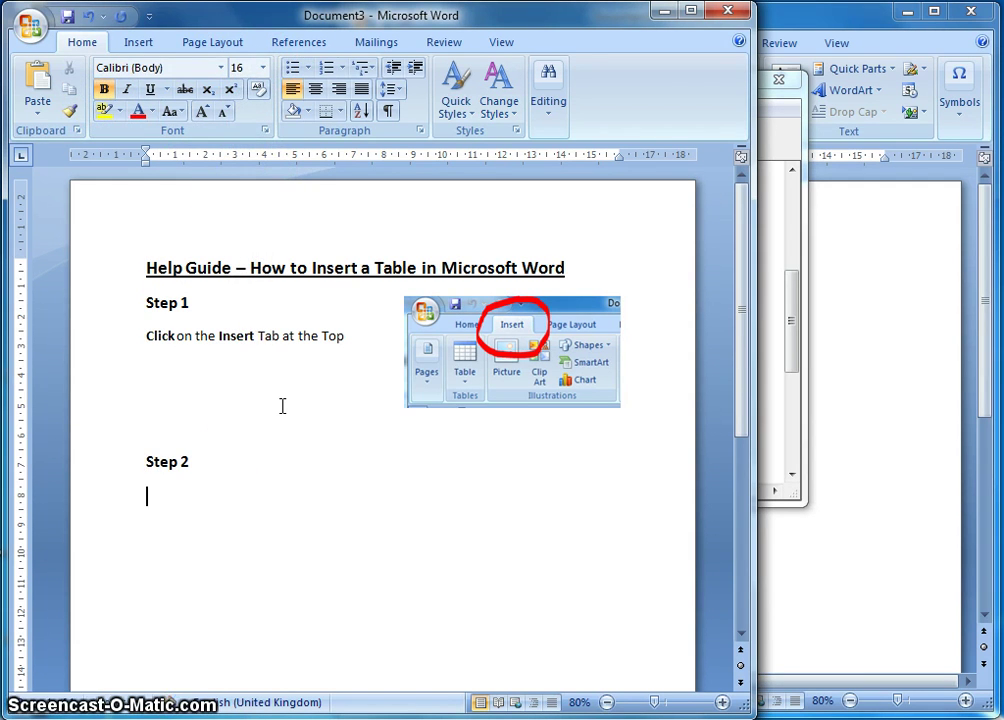
{"action": "left_click", "coordinate": [109, 92]}
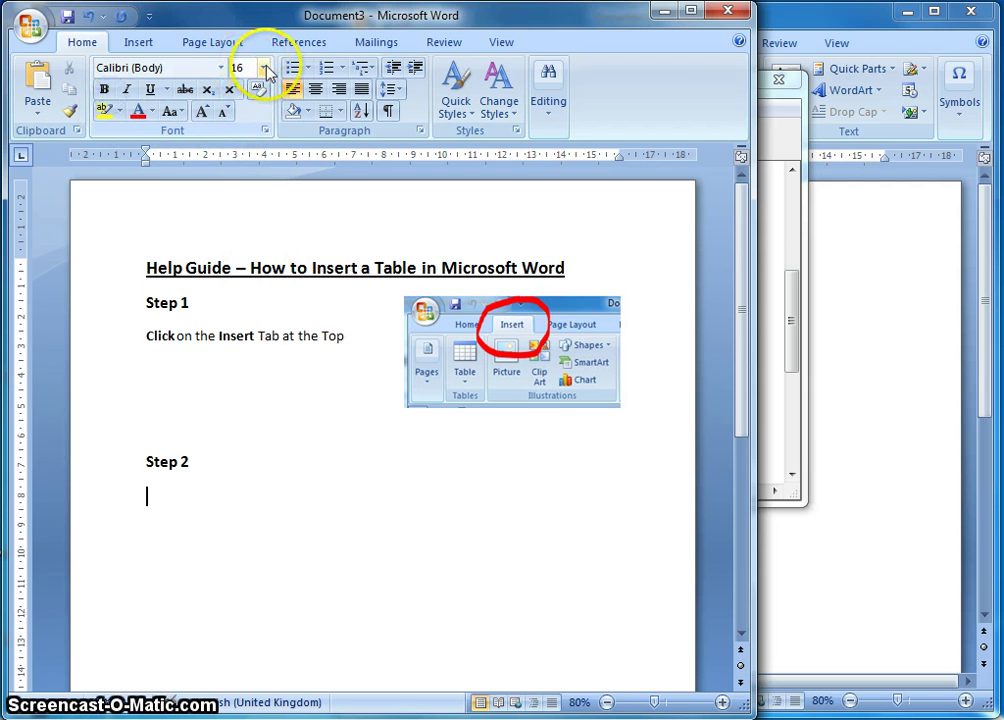
{"action": "left_click", "coordinate": [262, 67]}
{"action": "left_click", "coordinate": [242, 173]}
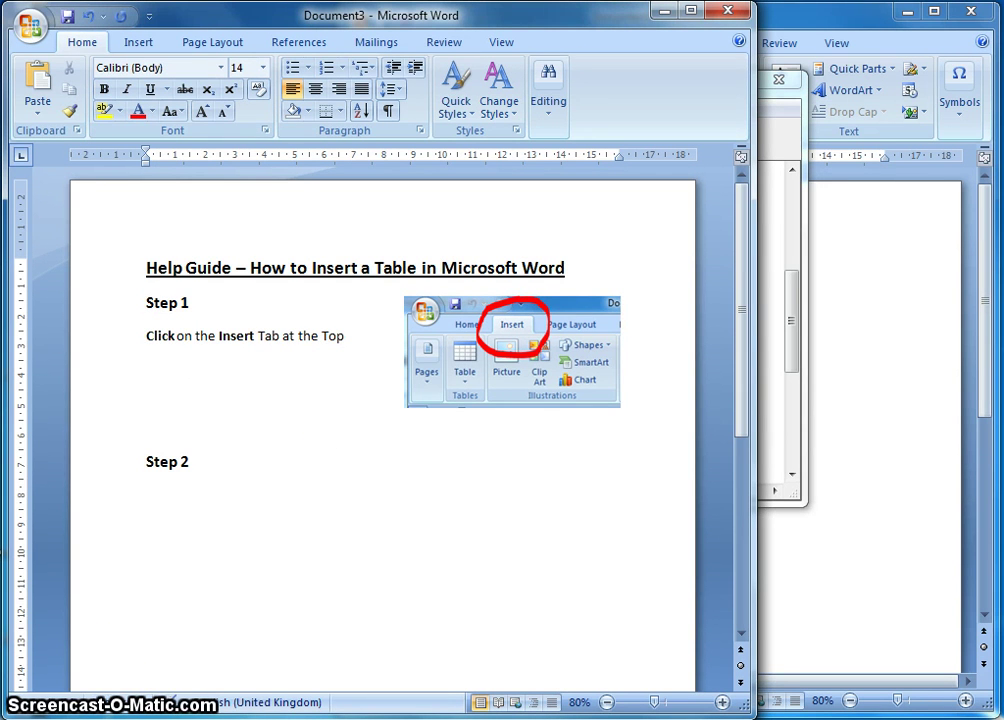
- Try to capture the table size grid of Document5 with a new snip
{"action": "left_click", "coordinate": [839, 463]}
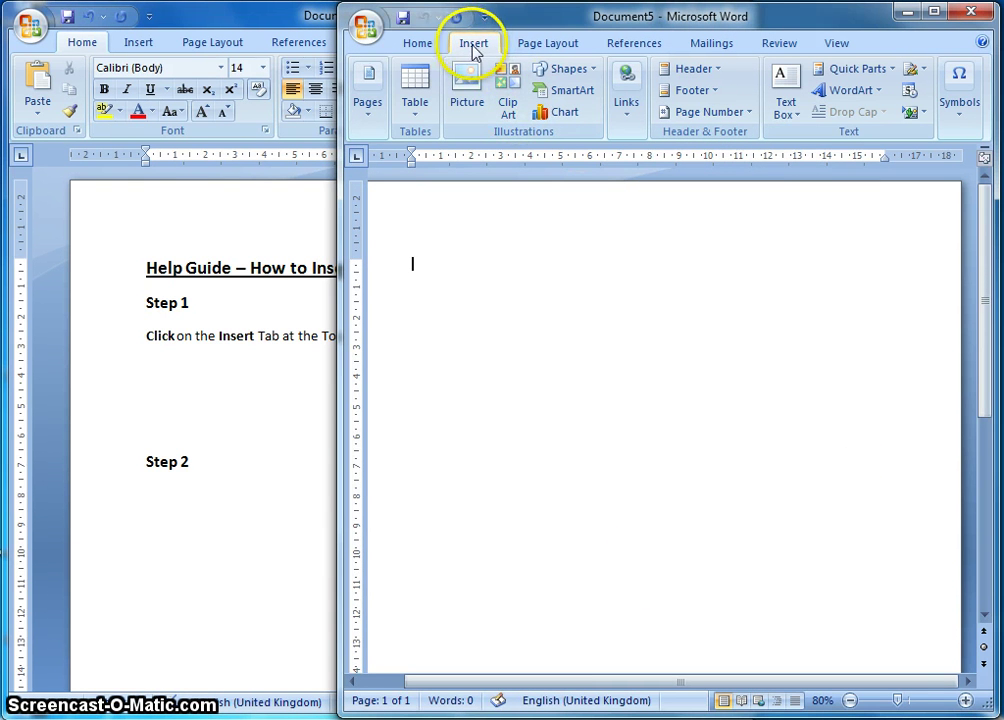
{"action": "left_click", "coordinate": [422, 104]}
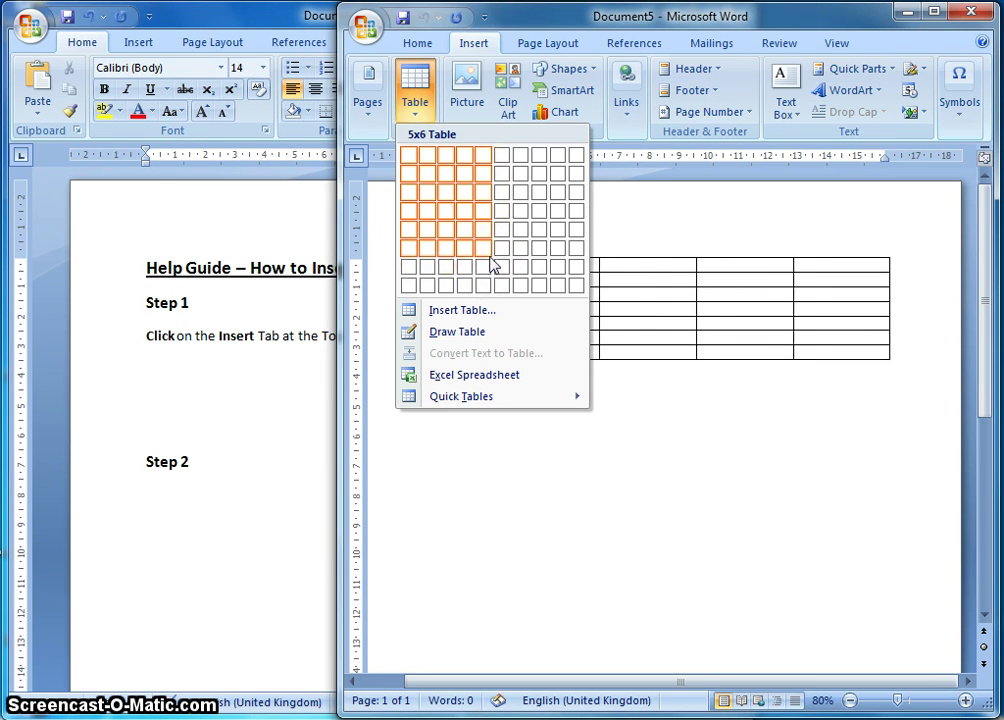
{"action": "left_click_drag", "start_coordinate": [491, 262], "coordinate": [431, 172]}
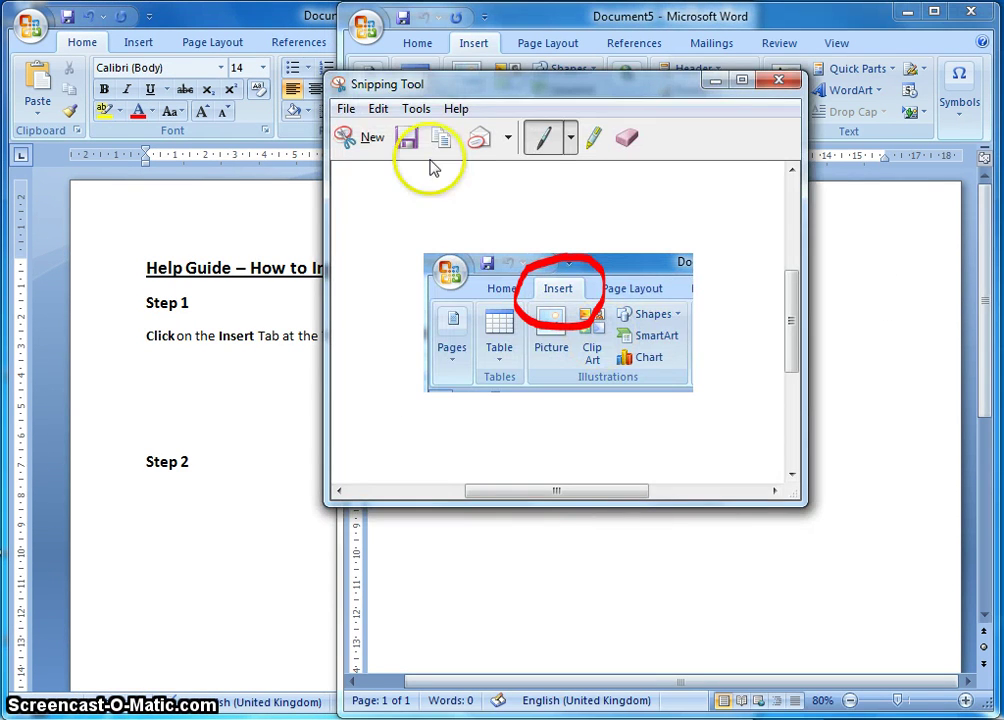
{"action": "left_click", "coordinate": [366, 142]}
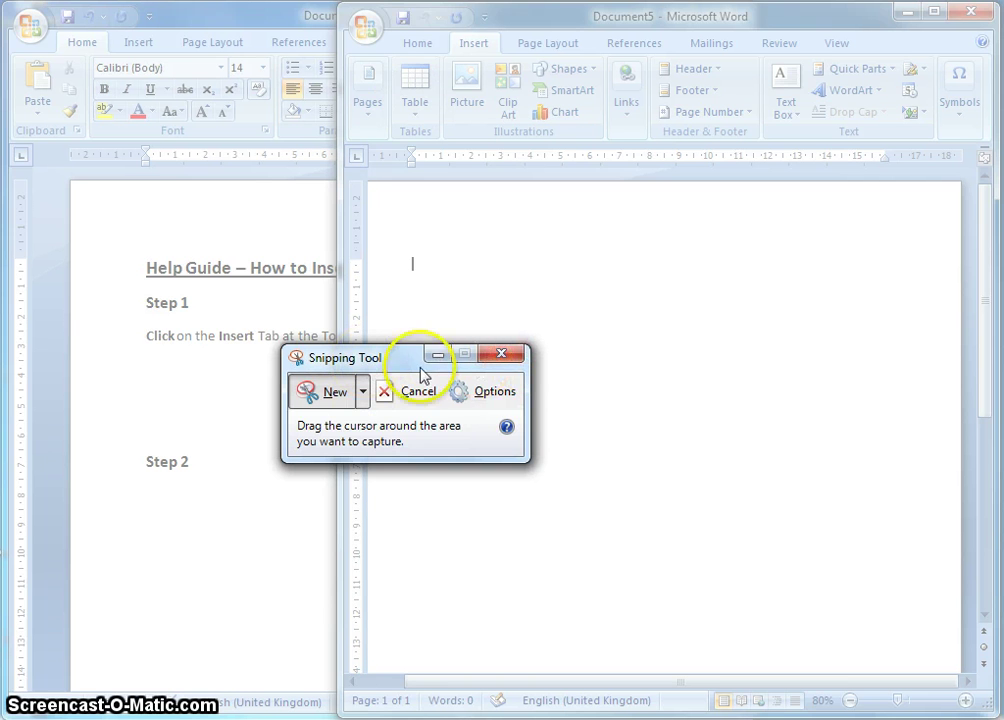
{"action": "left_click", "coordinate": [500, 357]}
- Display the table size grid in Document5, capture the whole screen and paste the screenshot below Step 2 in Document3
{"action": "left_click", "coordinate": [415, 92]}
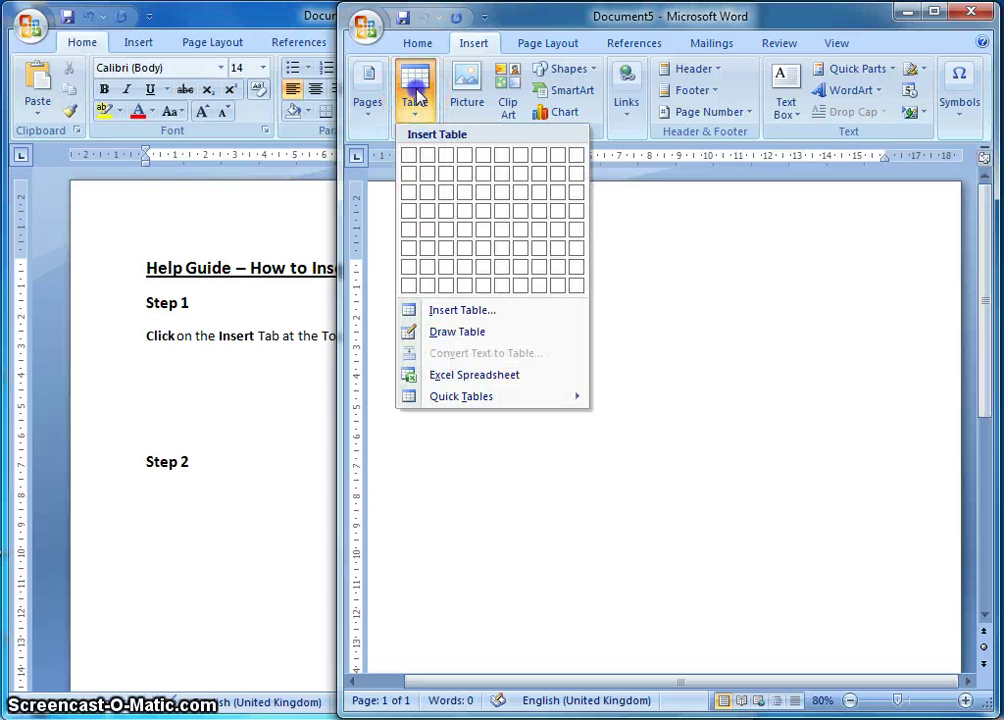
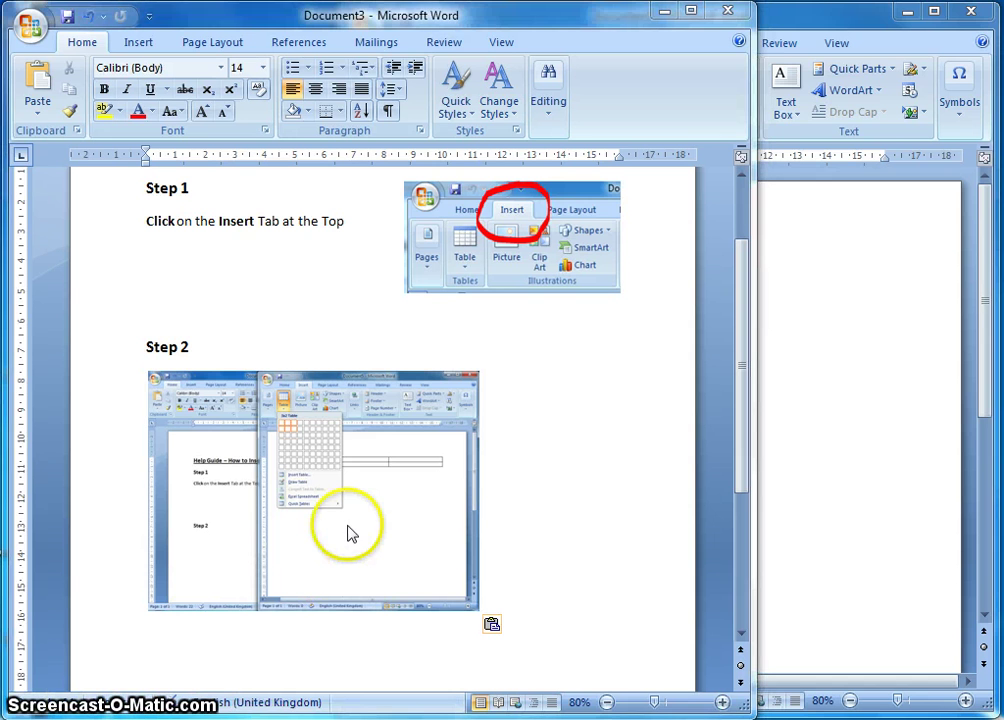
- Select the pasted screenshot below Step 2 and widen the Document3 window until all the picture formatting tools fit
{"action": "left_click", "coordinate": [262, 487]}
{"action": "left_click_drag", "start_coordinate": [320, 473], "coordinate": [261, 363]}
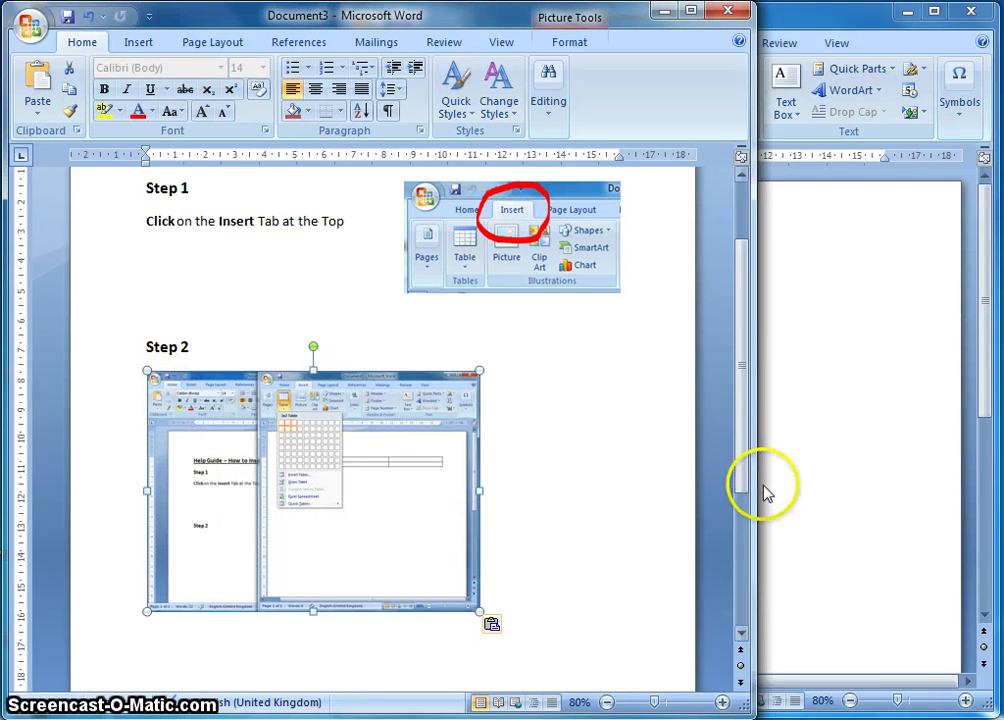
{"action": "left_click", "coordinate": [567, 44]}
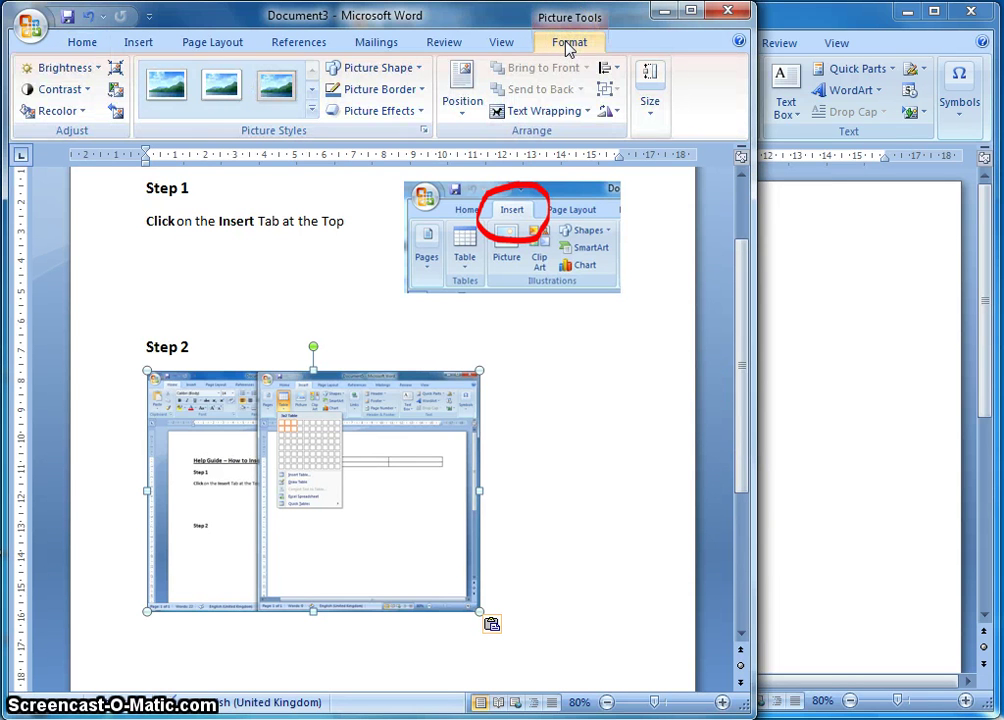
{"action": "left_click", "coordinate": [657, 118]}
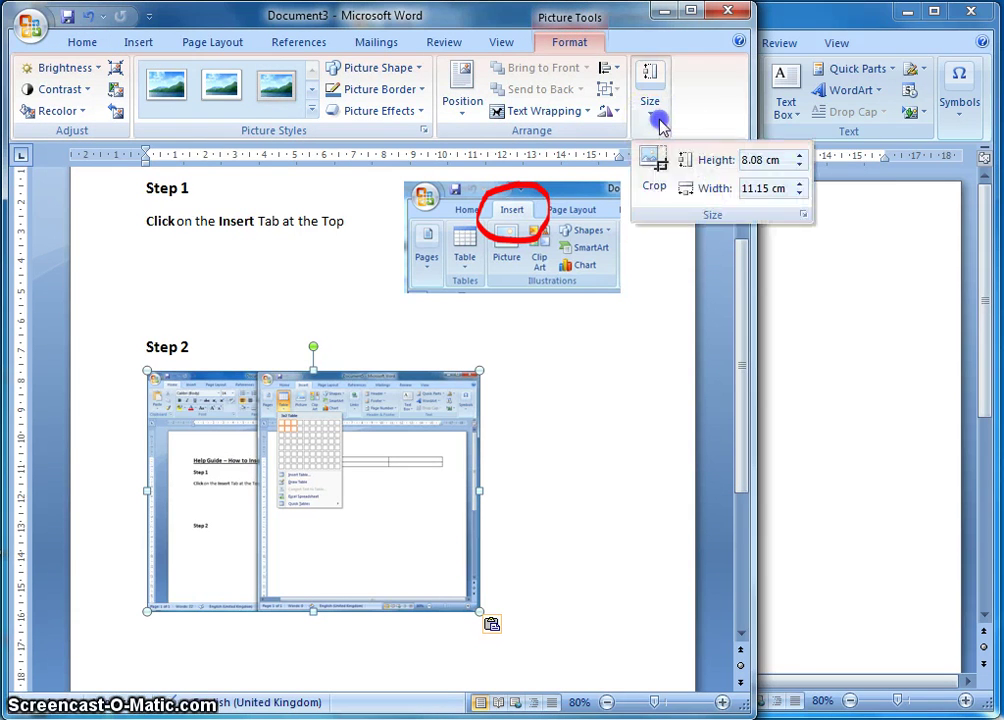
{"action": "left_click", "coordinate": [628, 278]}
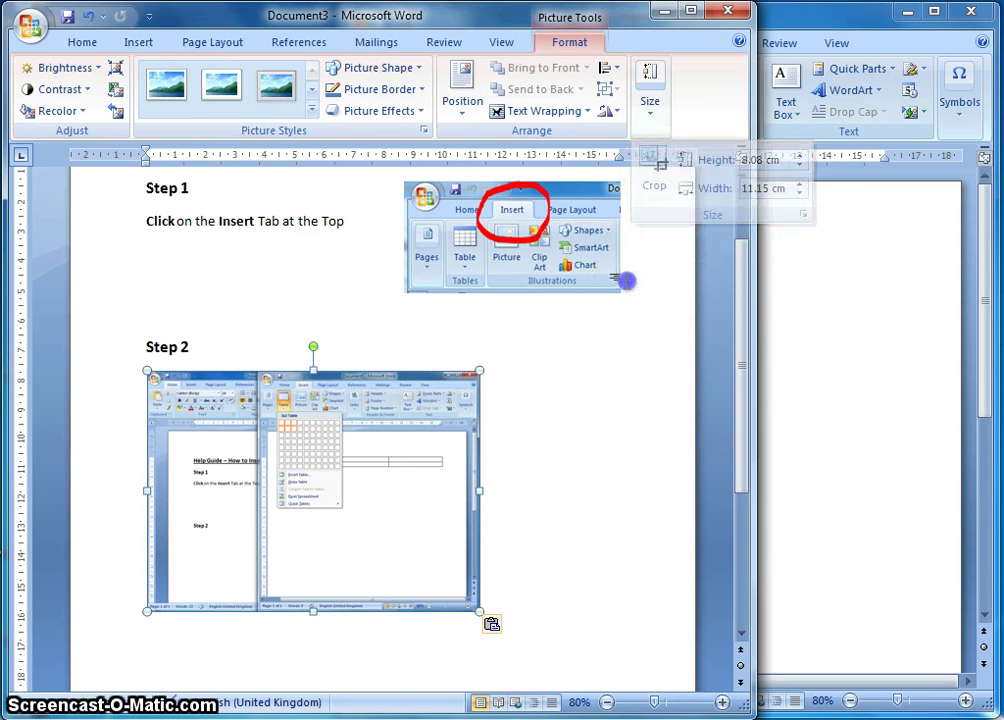
{"action": "left_click_drag", "start_coordinate": [753, 300], "coordinate": [945, 344]}
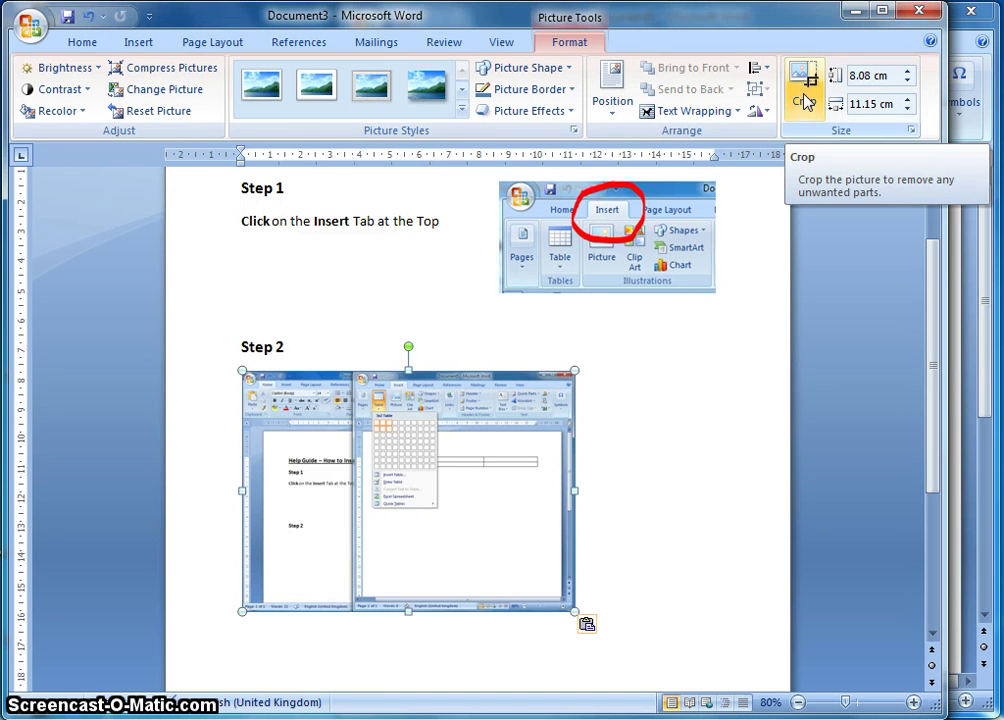
{"action": "left_click", "coordinate": [447, 425]}
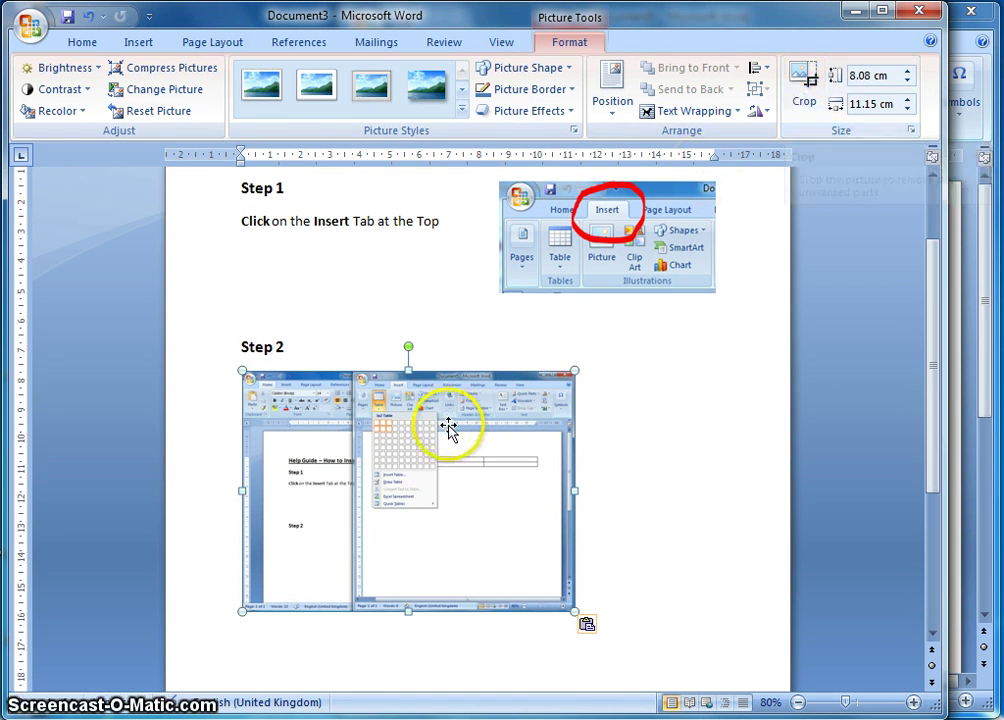
- Crop the Step 2 screenshot to the Document5 ribbon and table size grid, about 5.25 cm high and 3.65 cm wide
{"action": "left_click", "coordinate": [804, 103]}
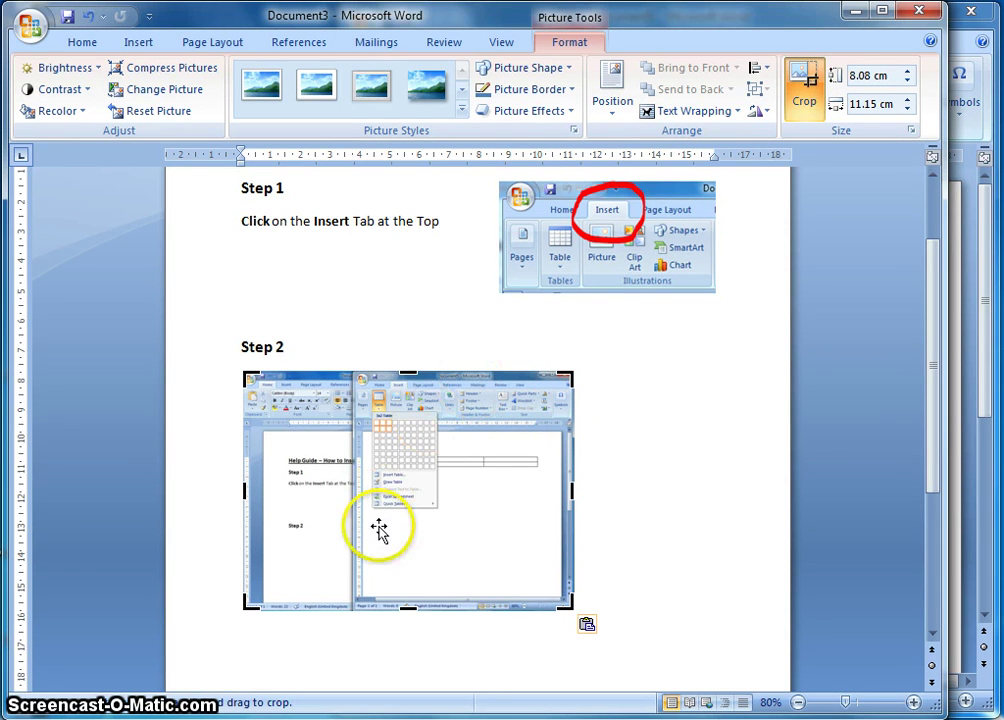
{"action": "left_click_drag", "start_coordinate": [360, 527], "coordinate": [350, 489]}
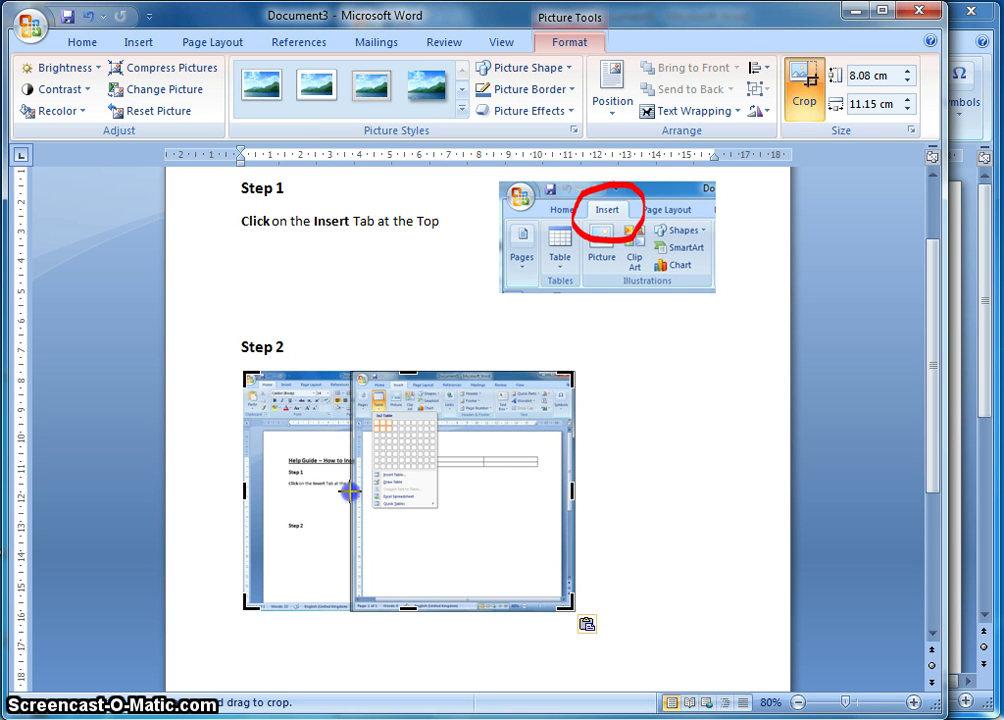
{"action": "mouse_move", "coordinate": [350, 491]}
{"action": "left_mouse_down"}
{"action": "mouse_move", "coordinate": [246, 502]}
{"action": "mouse_move", "coordinate": [260, 489]}
{"action": "mouse_move", "coordinate": [349, 502]}
{"action": "left_mouse_up"}
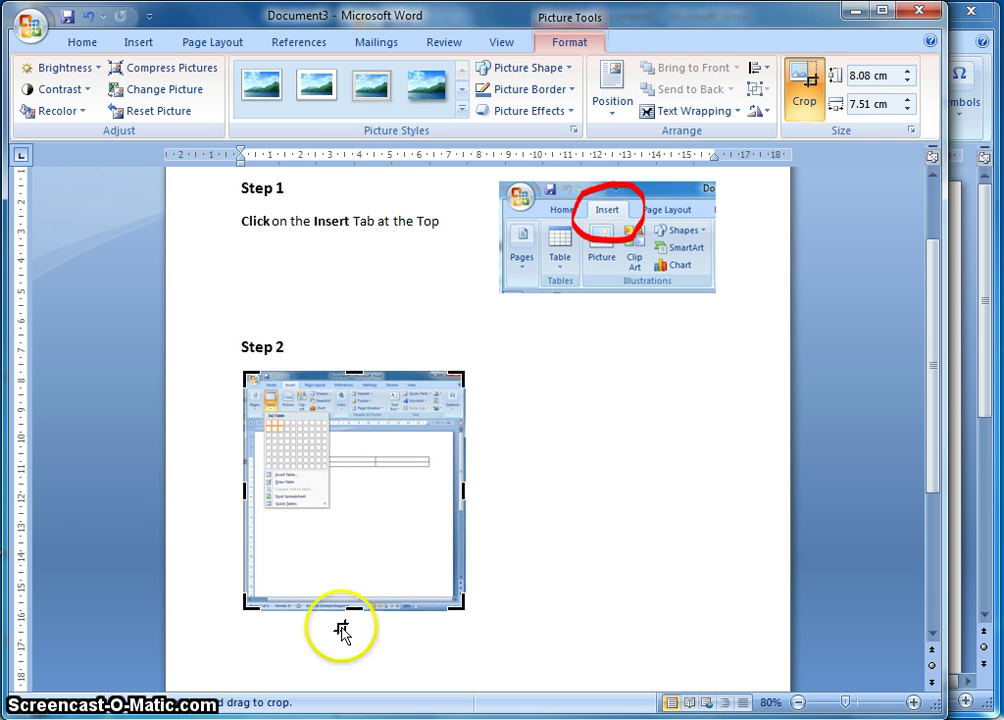
{"action": "left_click_drag", "start_coordinate": [354, 601], "coordinate": [352, 617]}
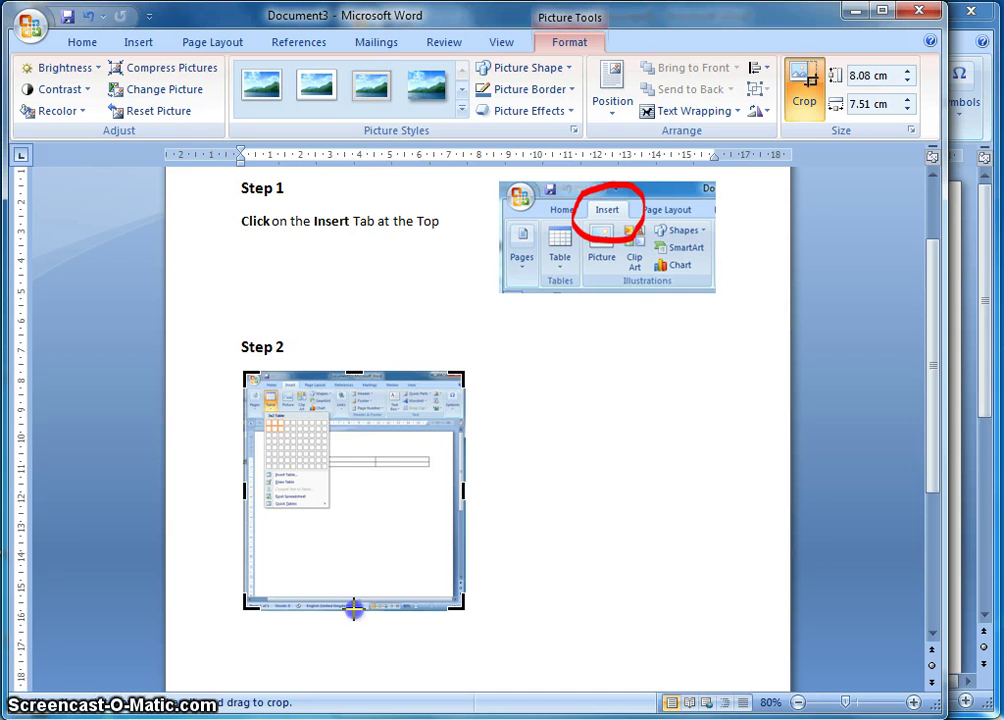
{"action": "left_click_drag", "start_coordinate": [354, 607], "coordinate": [352, 526]}
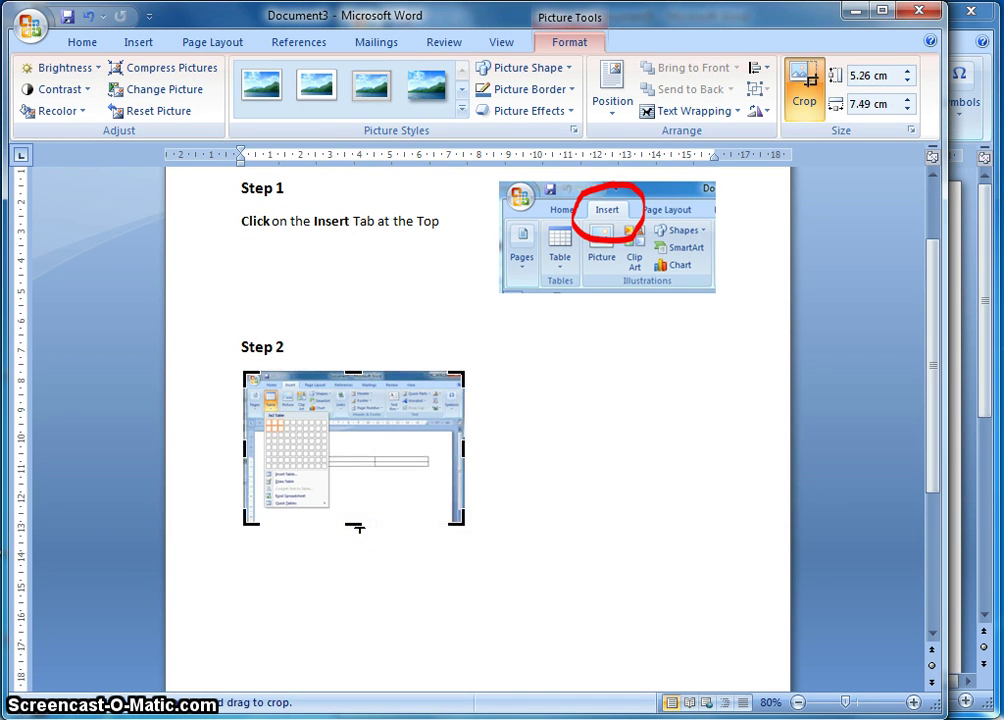
{"action": "left_click_drag", "start_coordinate": [444, 460], "coordinate": [351, 451]}
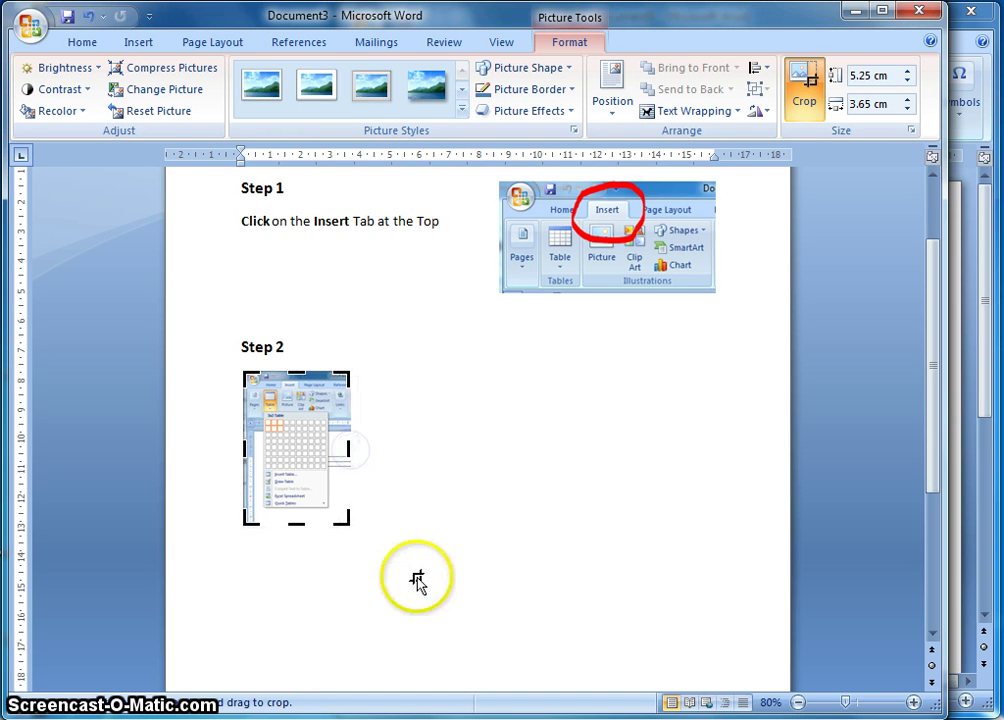
{"action": "left_click_drag", "start_coordinate": [448, 540], "coordinate": [284, 488]}
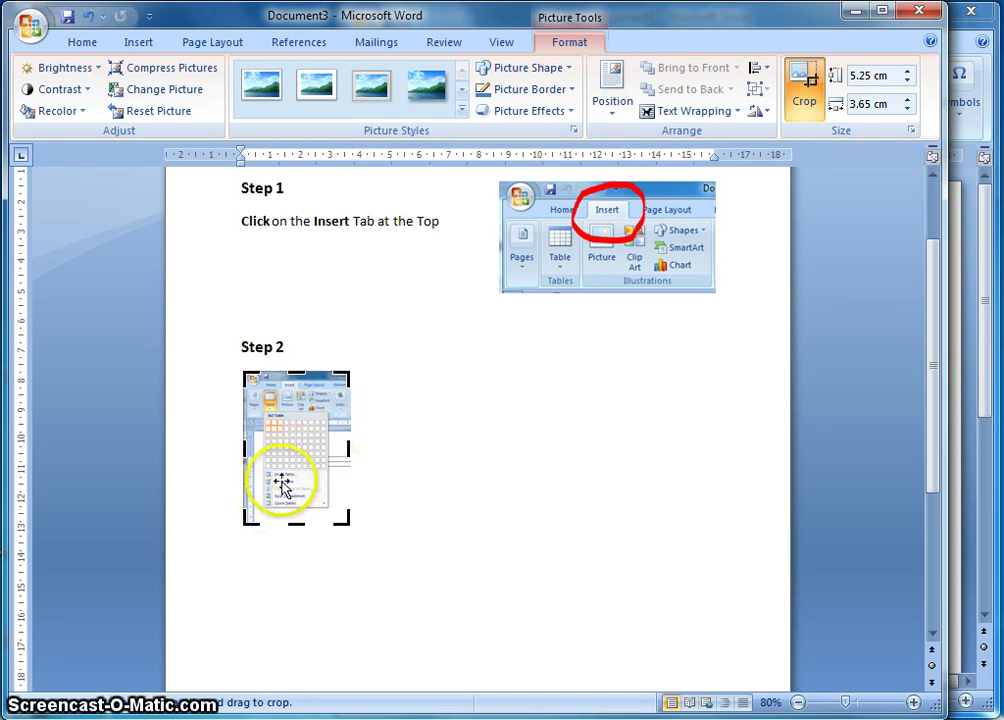
{"action": "left_click", "coordinate": [799, 104]}
- Enlarge the cropped Step 2 screenshot proportionally to about 7.75 cm high and 5.39 cm wide
{"action": "left_click_drag", "start_coordinate": [332, 410], "coordinate": [280, 490]}
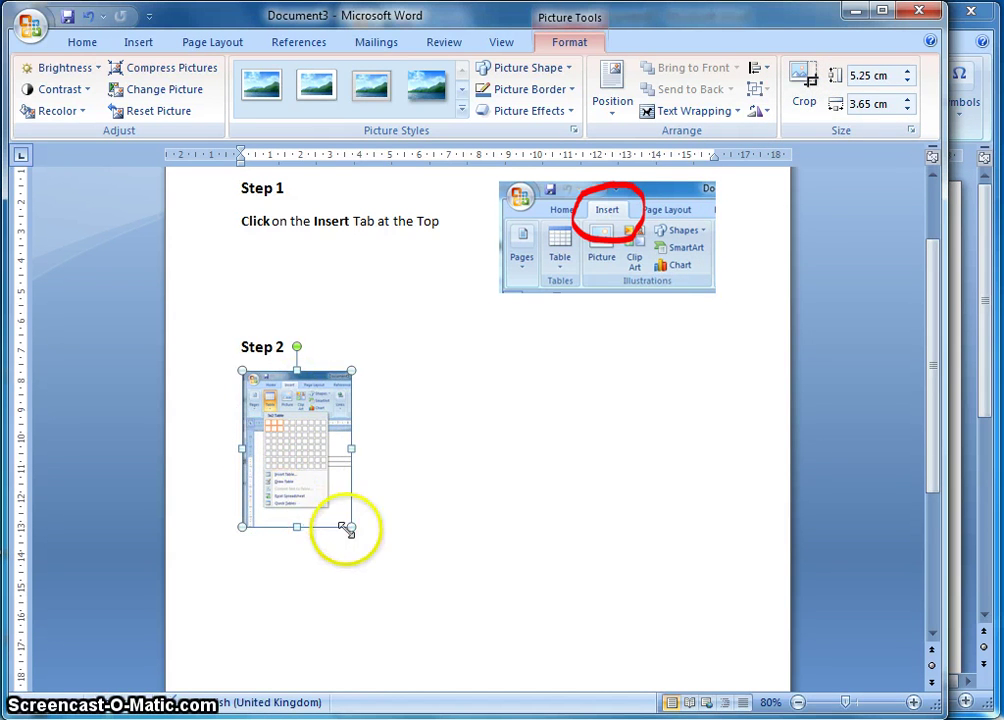
{"action": "left_click_drag", "start_coordinate": [348, 529], "coordinate": [405, 573]}
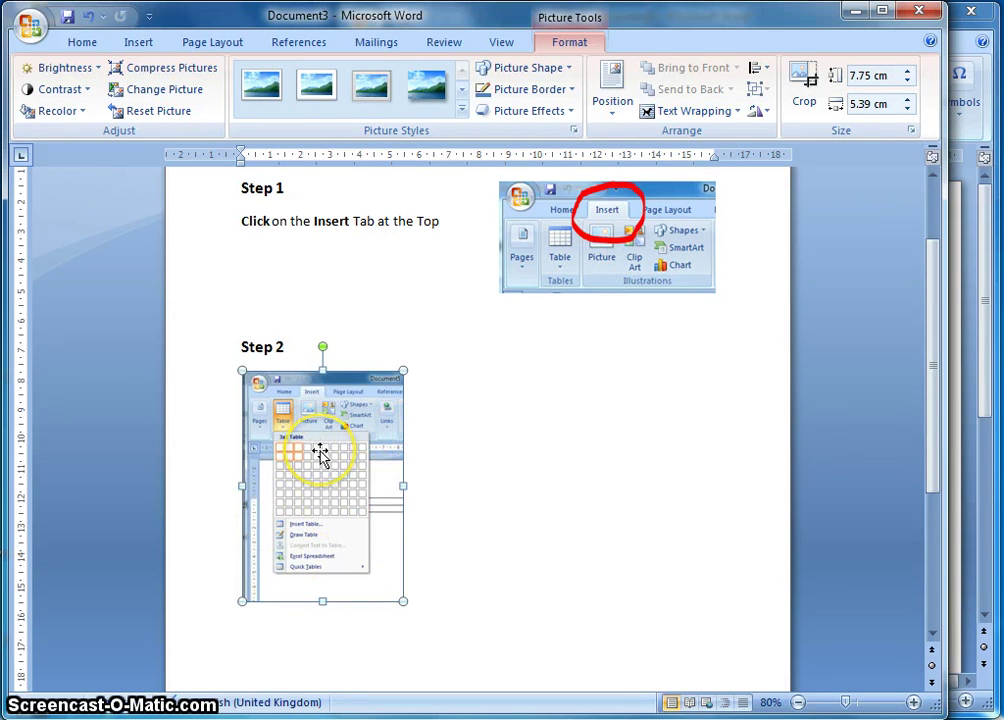
{"action": "left_click", "coordinate": [296, 457]}
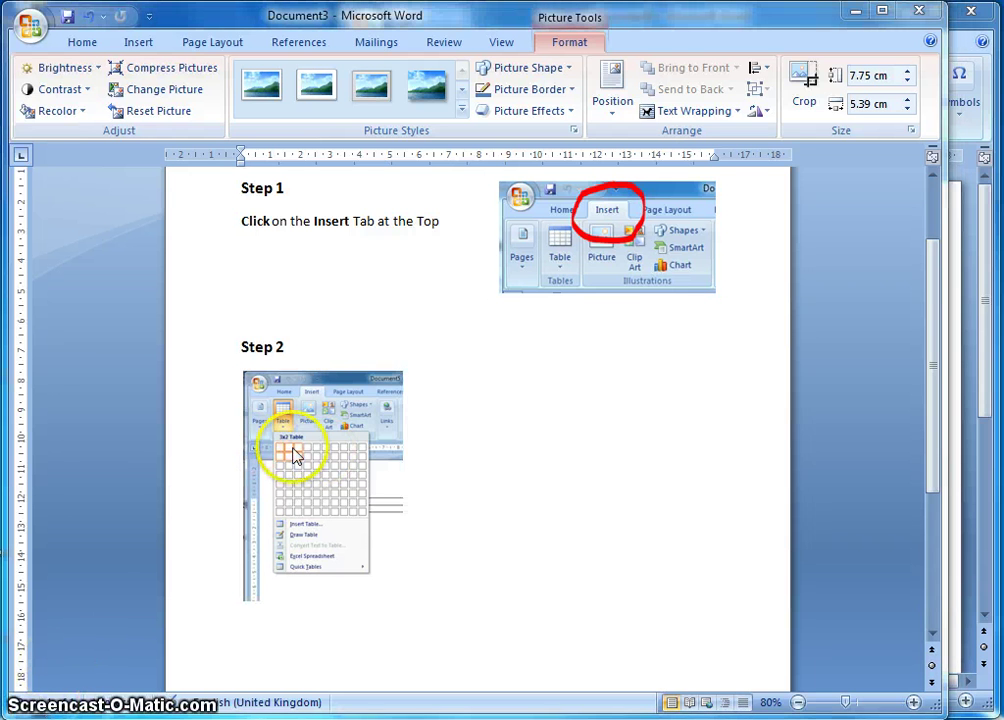
- Set the Step 2 screenshot's text wrapping to Square and move it against the page's right margin, level with the Step 2 subheading
{"action": "left_click", "coordinate": [320, 478]}
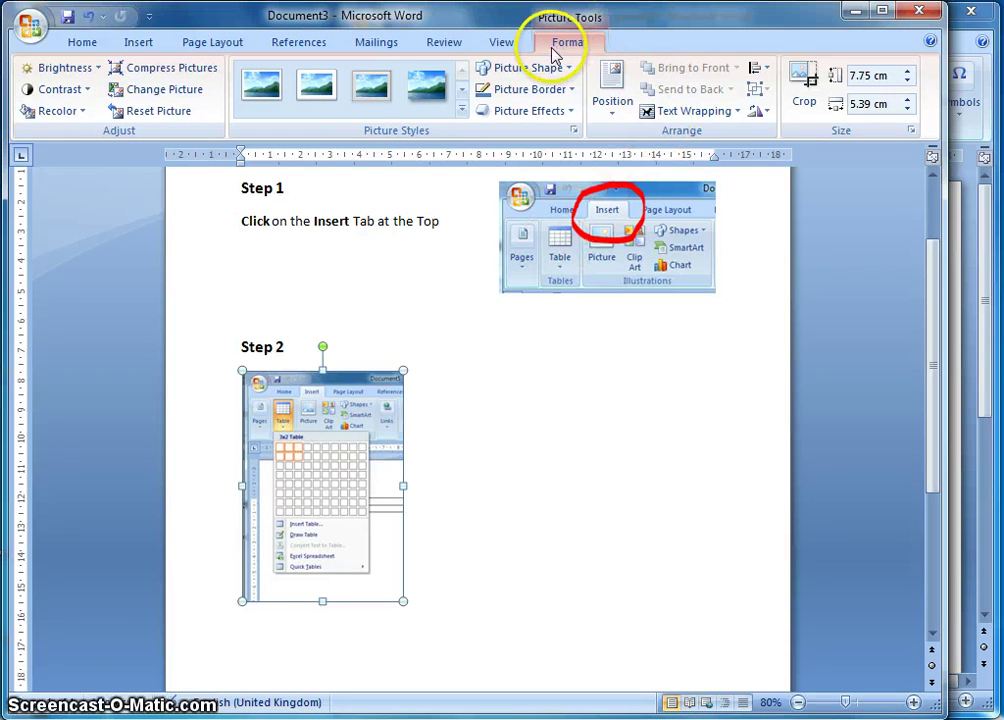
{"action": "left_click", "coordinate": [688, 112]}
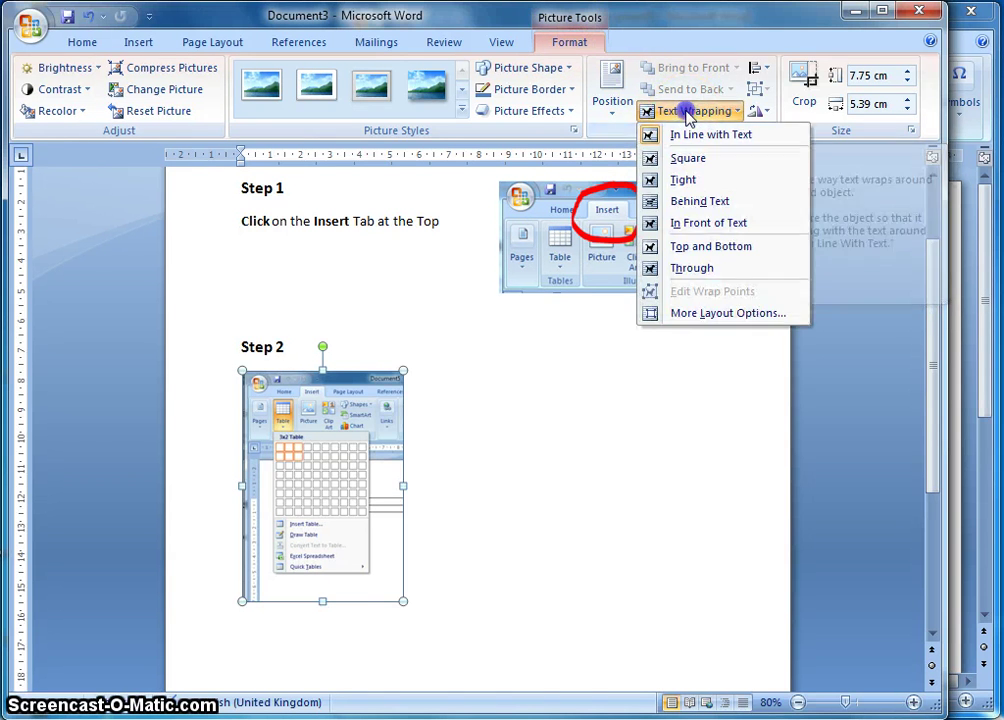
{"action": "left_click", "coordinate": [682, 157]}
{"action": "left_click", "coordinate": [380, 420]}
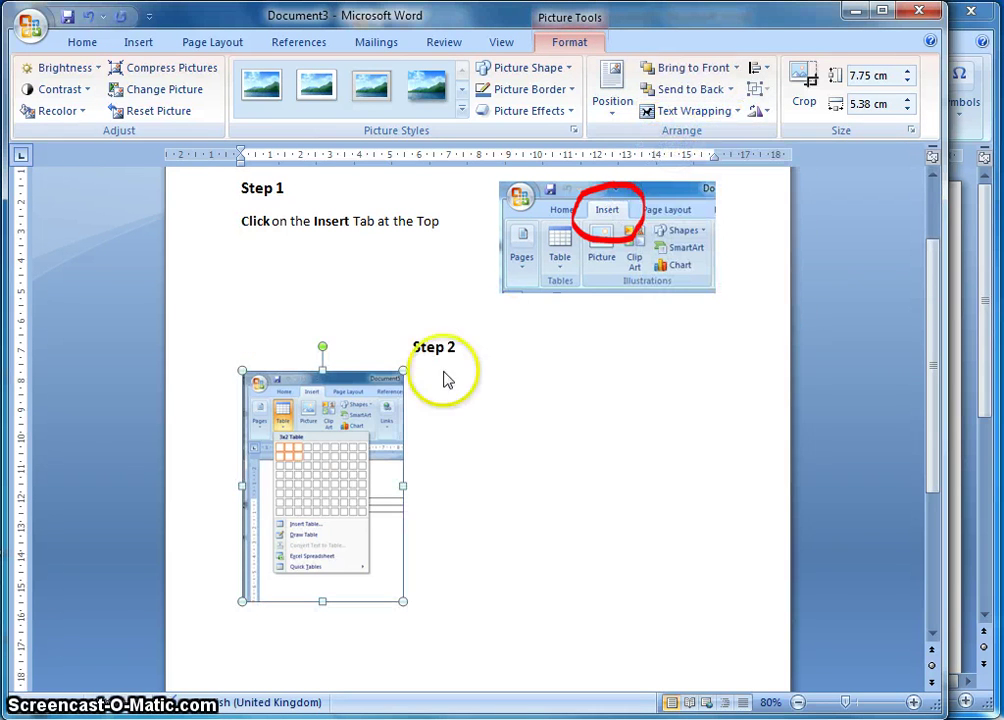
{"action": "left_click_drag", "start_coordinate": [357, 440], "coordinate": [713, 401]}
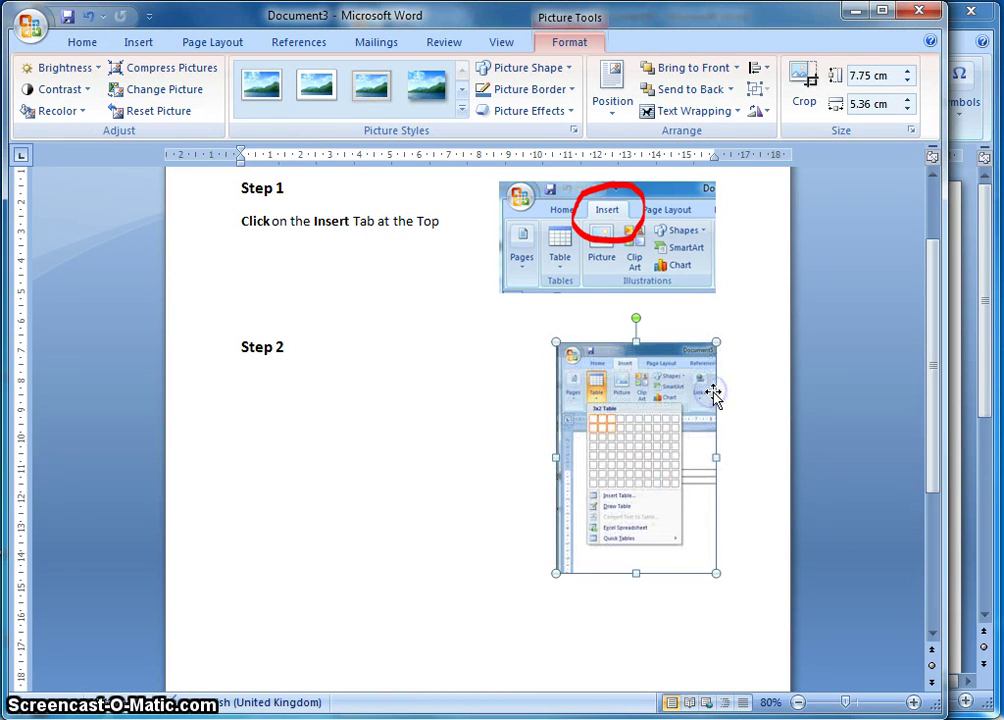
- Write "Click on the Table icon and select the number of columns and rows you want in your table" below Step 2
{"action": "left_click", "coordinate": [324, 379]}
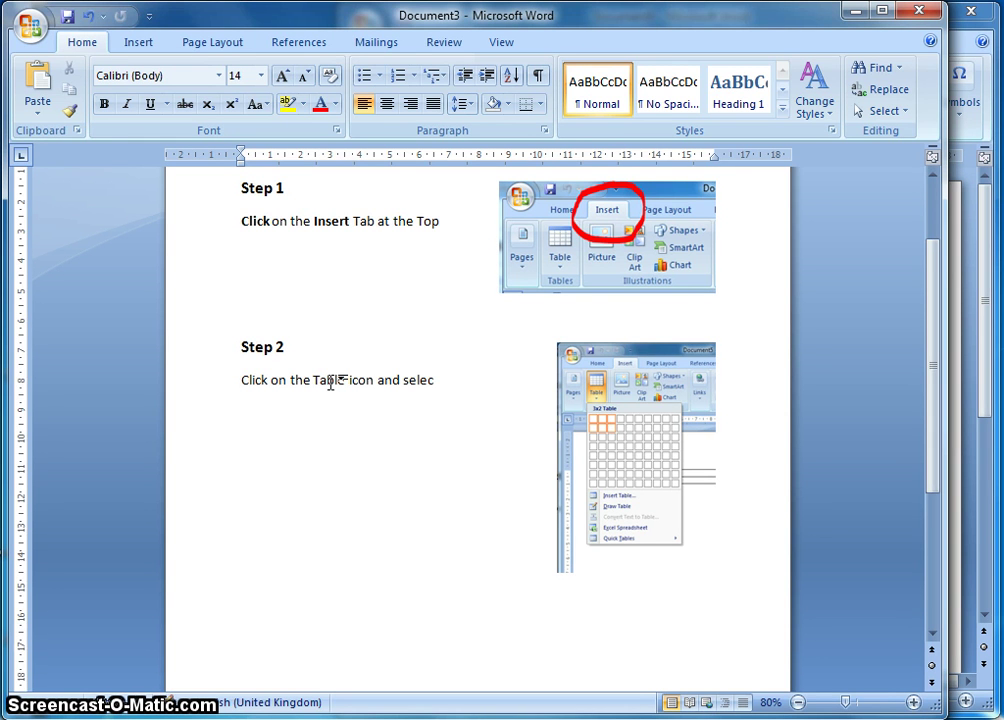
{"action": "type", "text": "the n"}
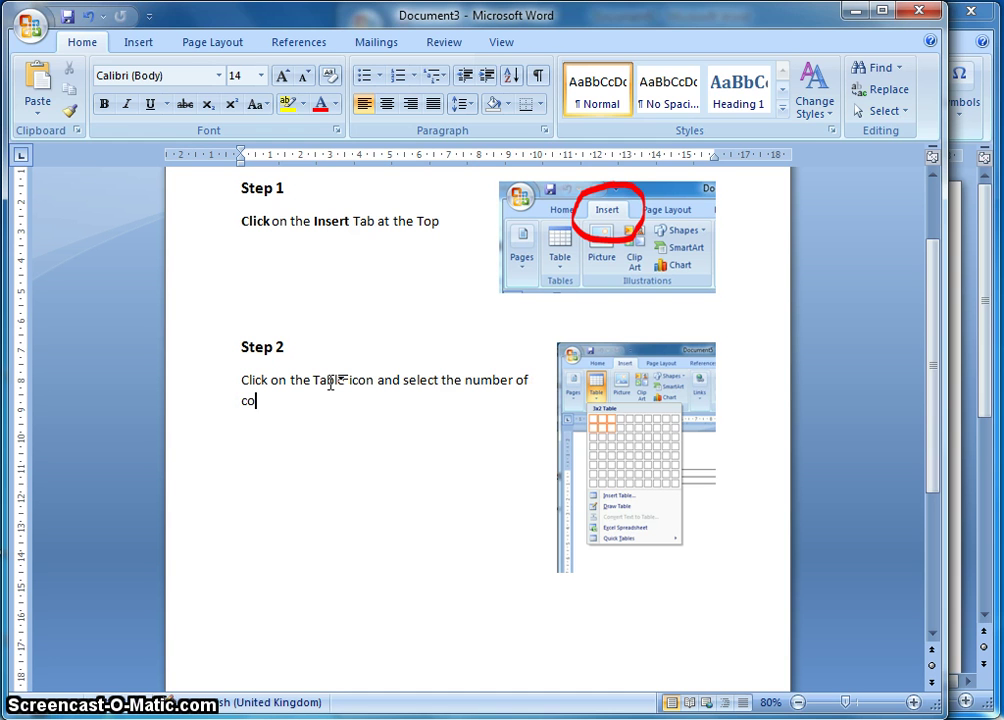
{"action": "type", "text": "um"}
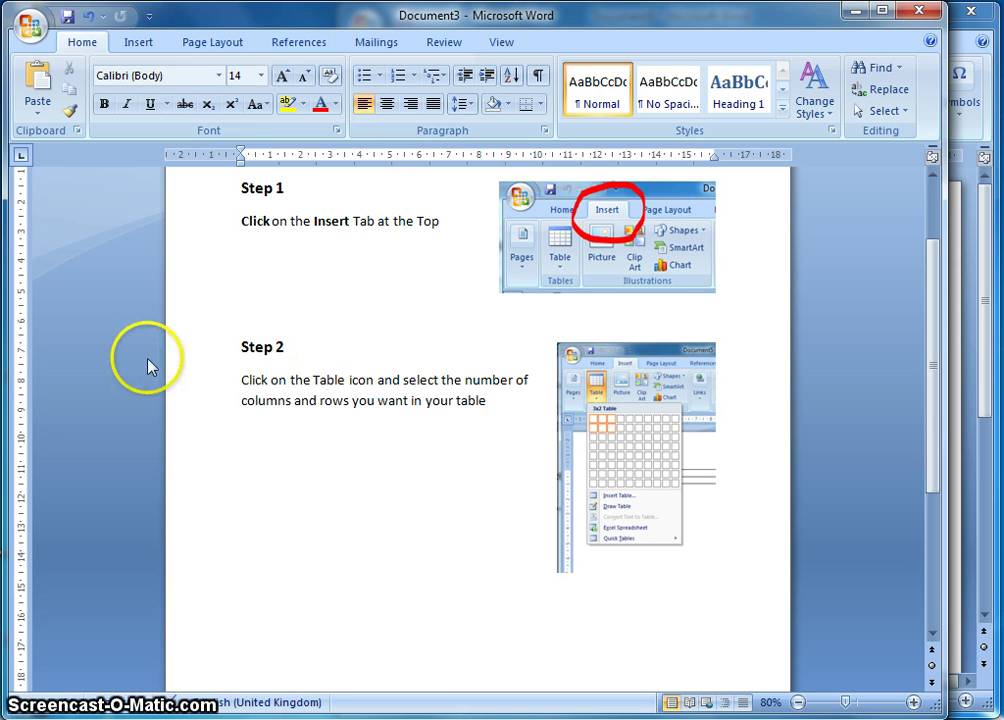
- Make "Click", "Table" and "columns and rows" bold in the Step 2 instruction
{"action": "double_click", "coordinate": [245, 383]}
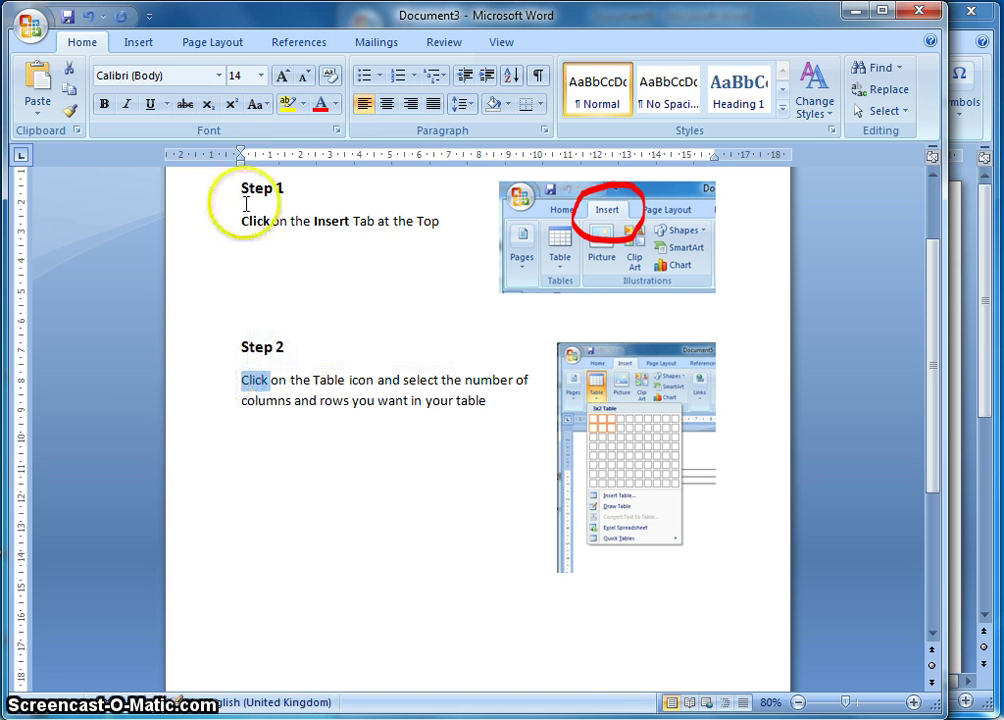
{"action": "left_click", "coordinate": [104, 104]}
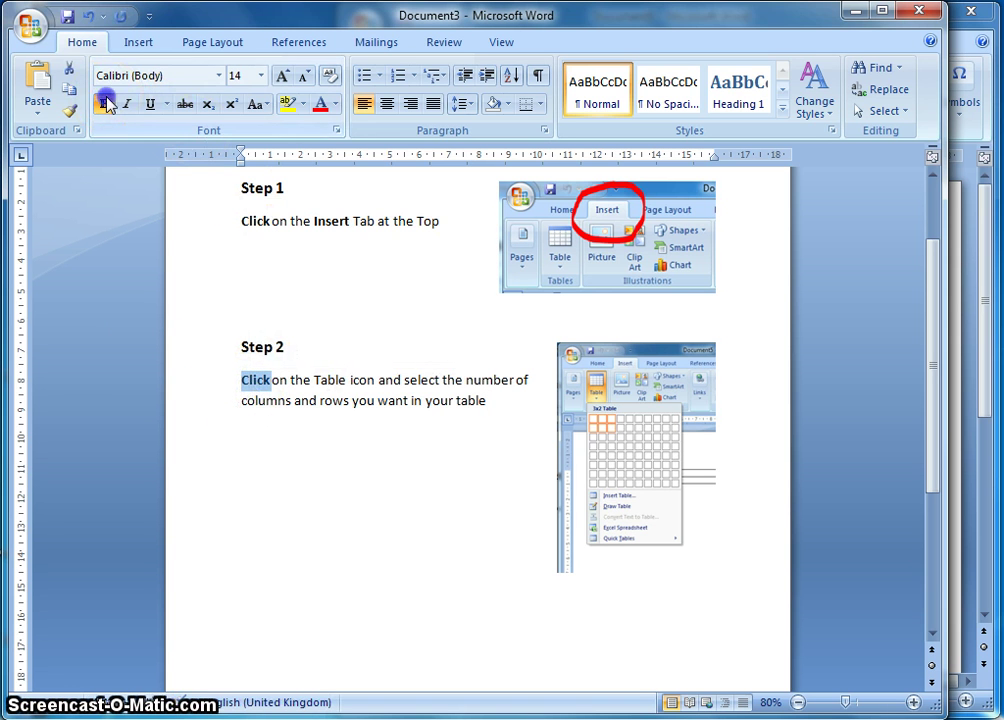
{"action": "double_click", "coordinate": [330, 381]}
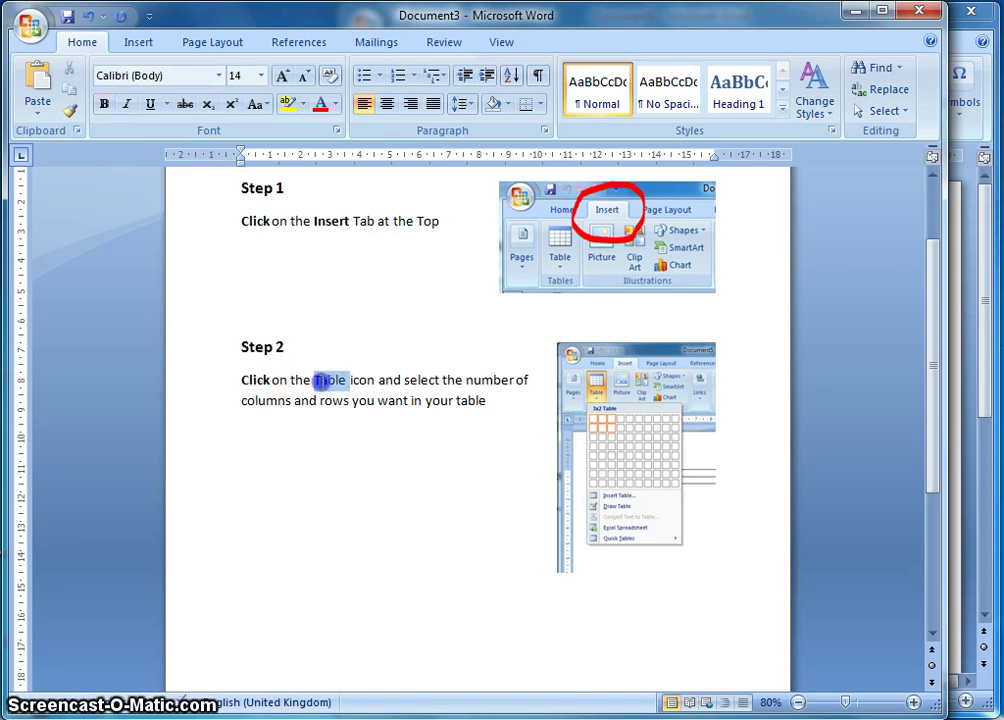
{"action": "left_click", "coordinate": [104, 104]}
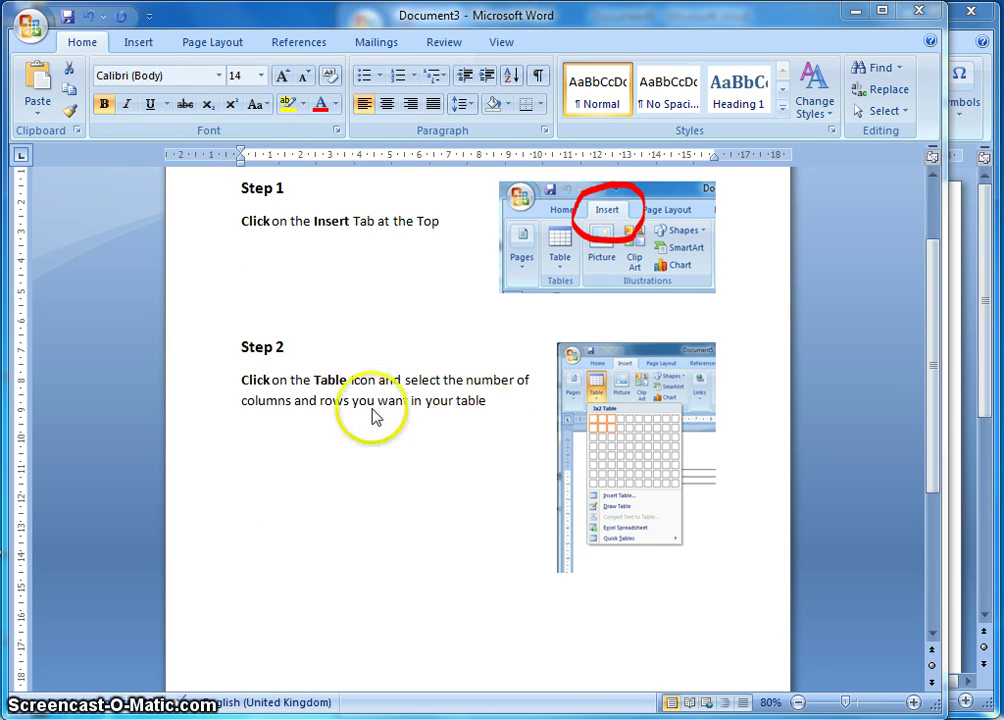
{"action": "left_click_drag", "start_coordinate": [243, 403], "coordinate": [341, 408]}
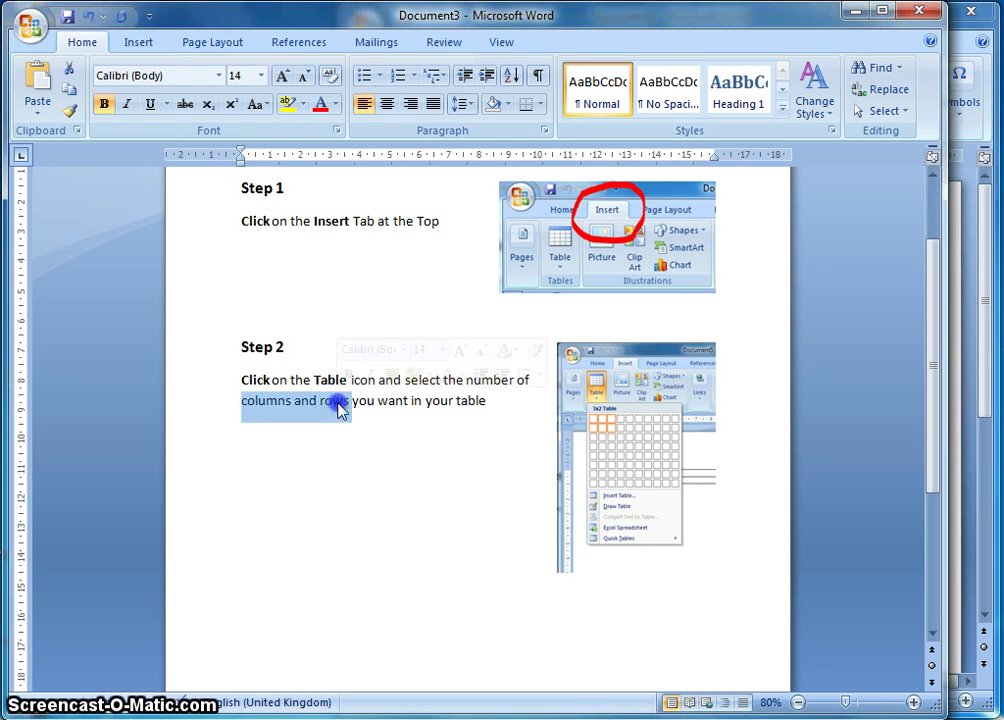
{"action": "left_click", "coordinate": [104, 104]}
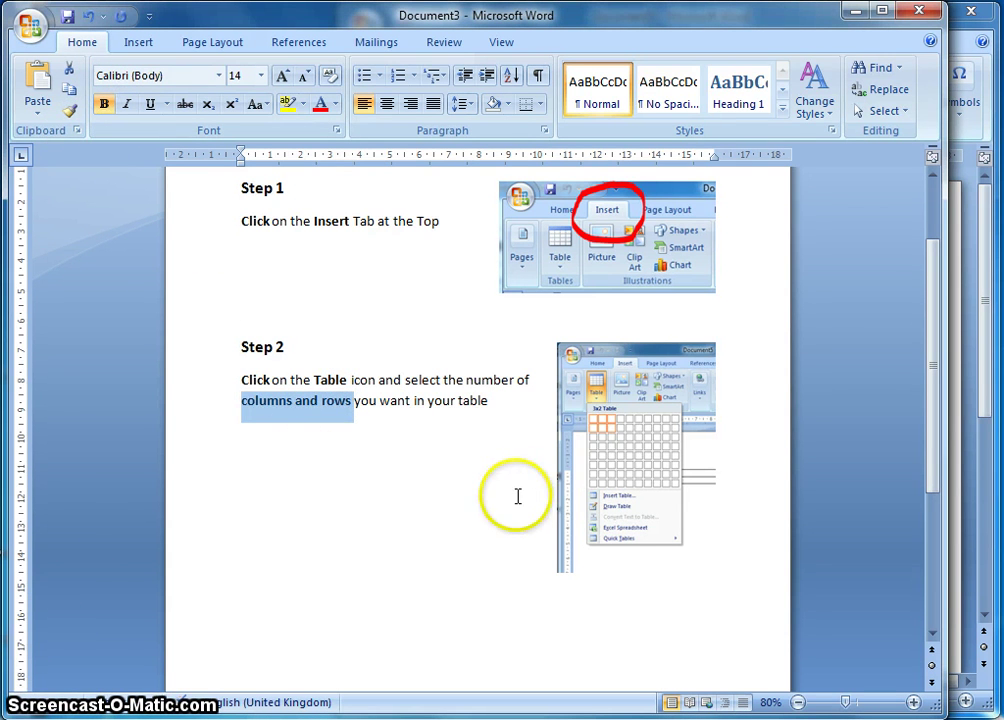
{"action": "left_click", "coordinate": [443, 442]}
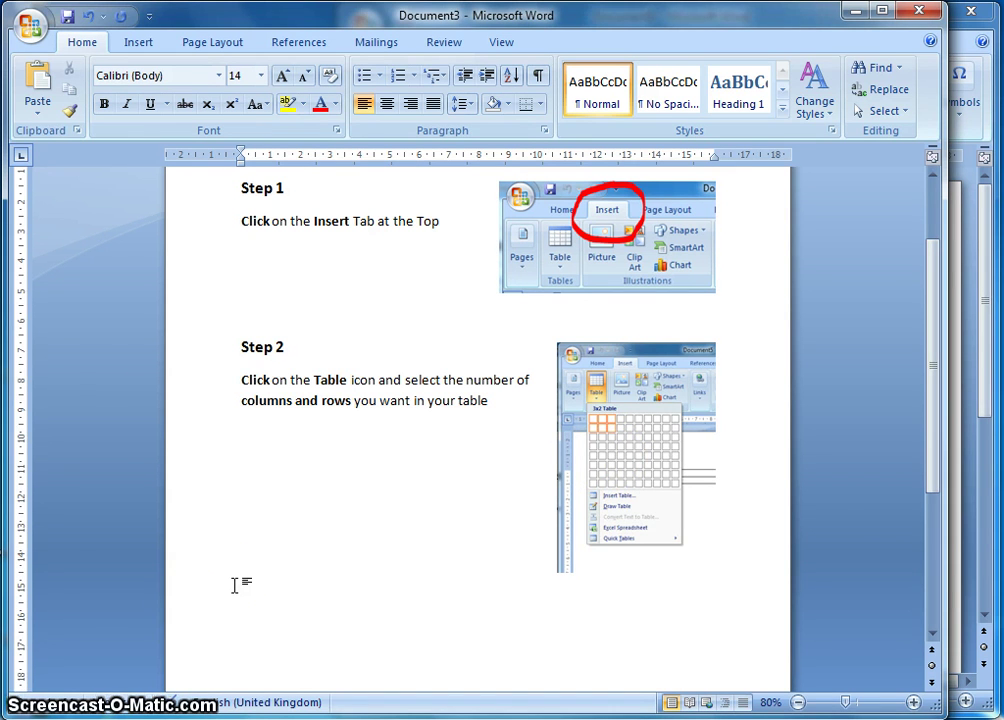
{"action": "left_click", "coordinate": [72, 704]}
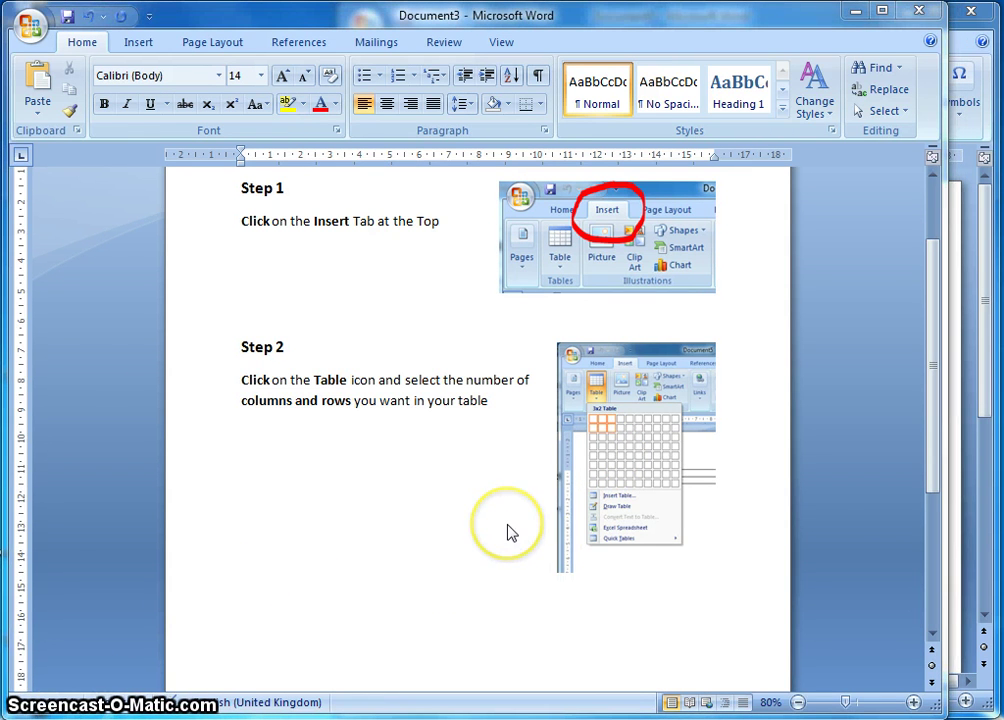
{"action": "left_click", "coordinate": [464, 544]}
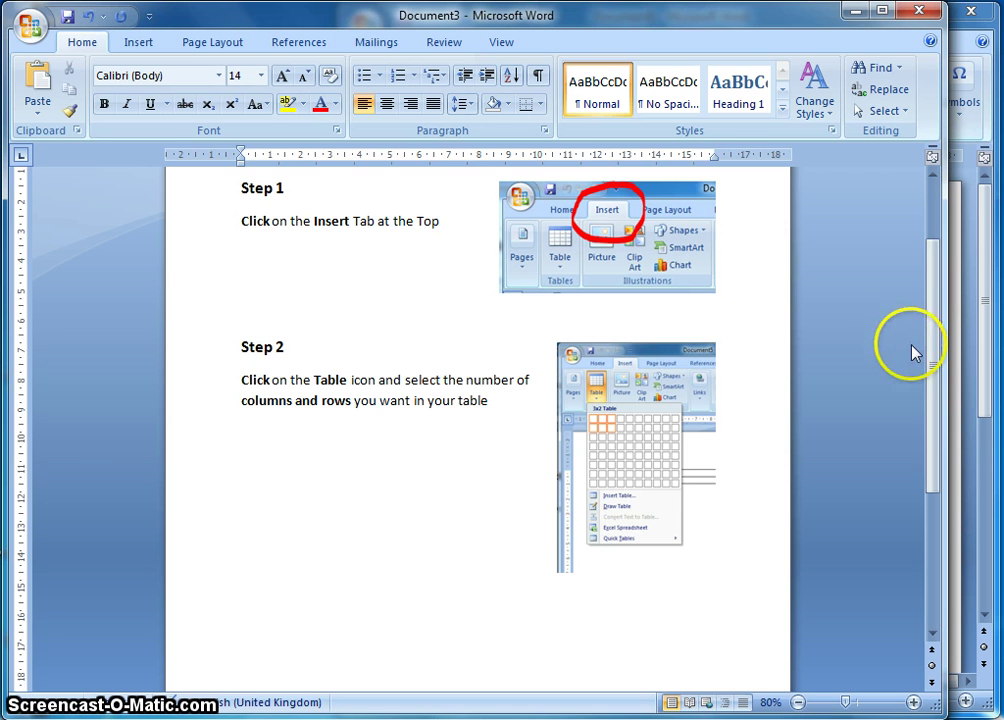
- Change the font colour of the "Step 1" and "Step 2" subheadings to standard red
{"action": "left_click_drag", "start_coordinate": [932, 348], "coordinate": [932, 276]}
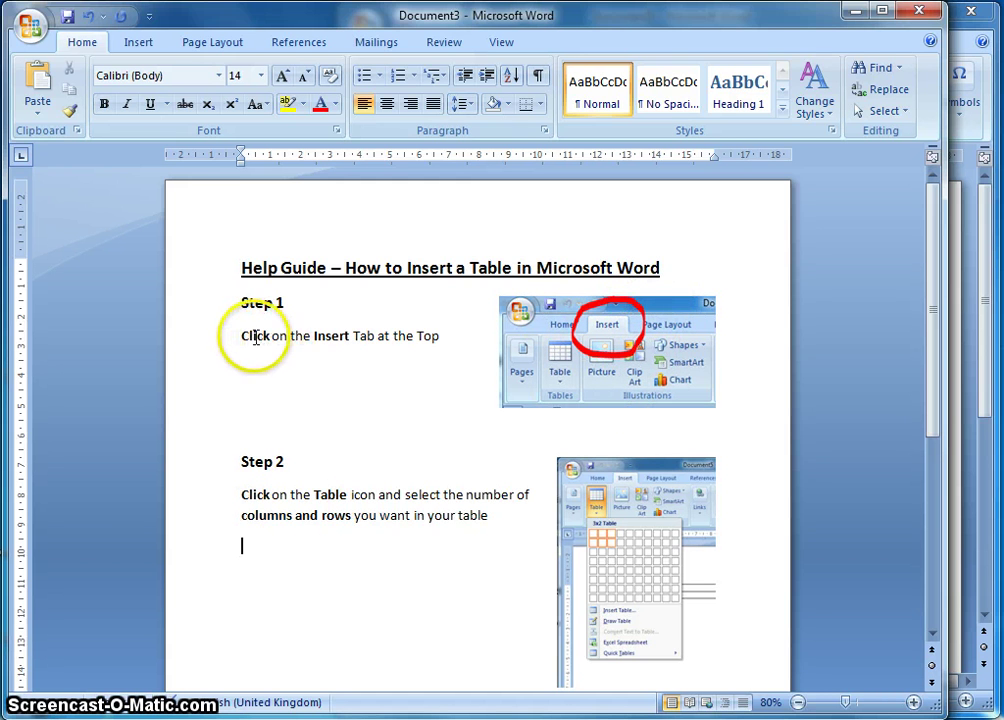
{"action": "left_click_drag", "start_coordinate": [286, 302], "coordinate": [243, 300]}
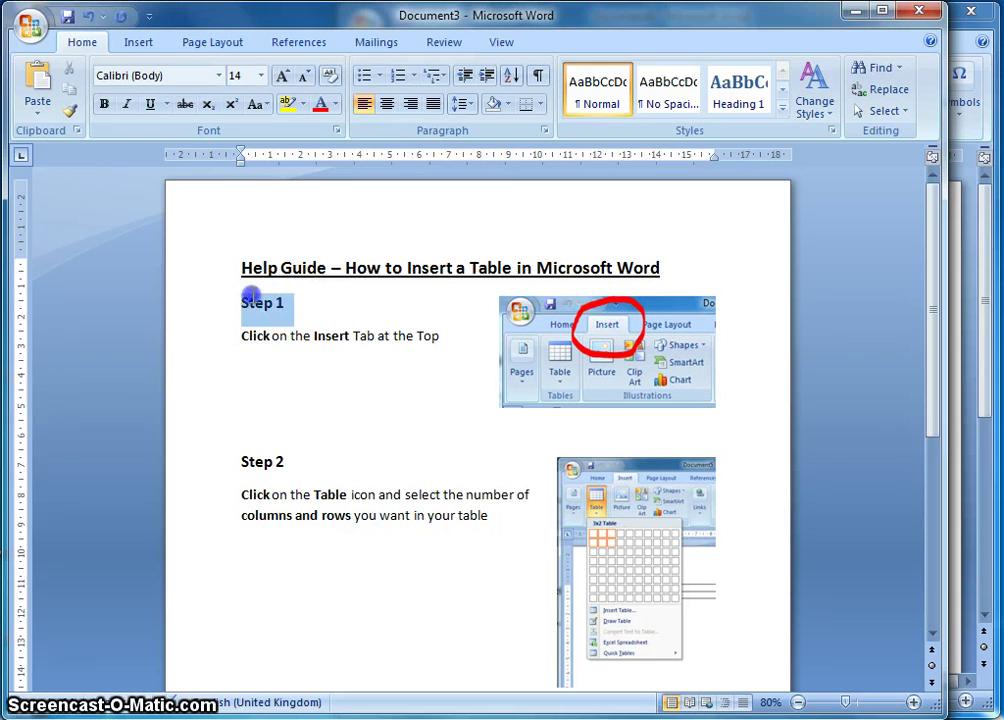
{"action": "left_click", "coordinate": [335, 104]}
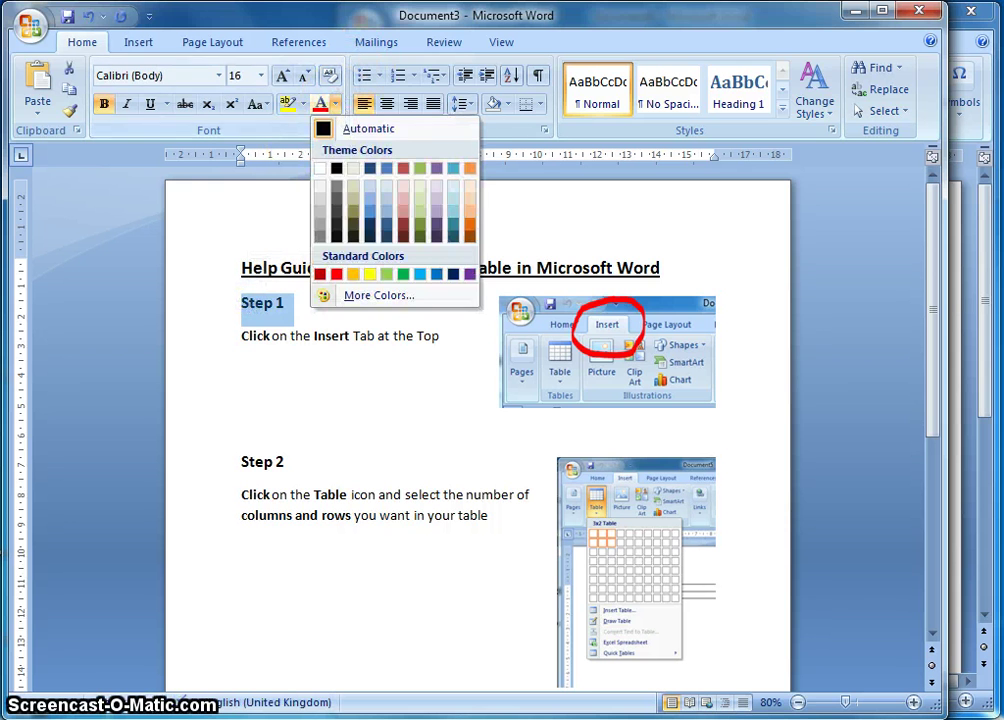
{"action": "left_click", "coordinate": [336, 273]}
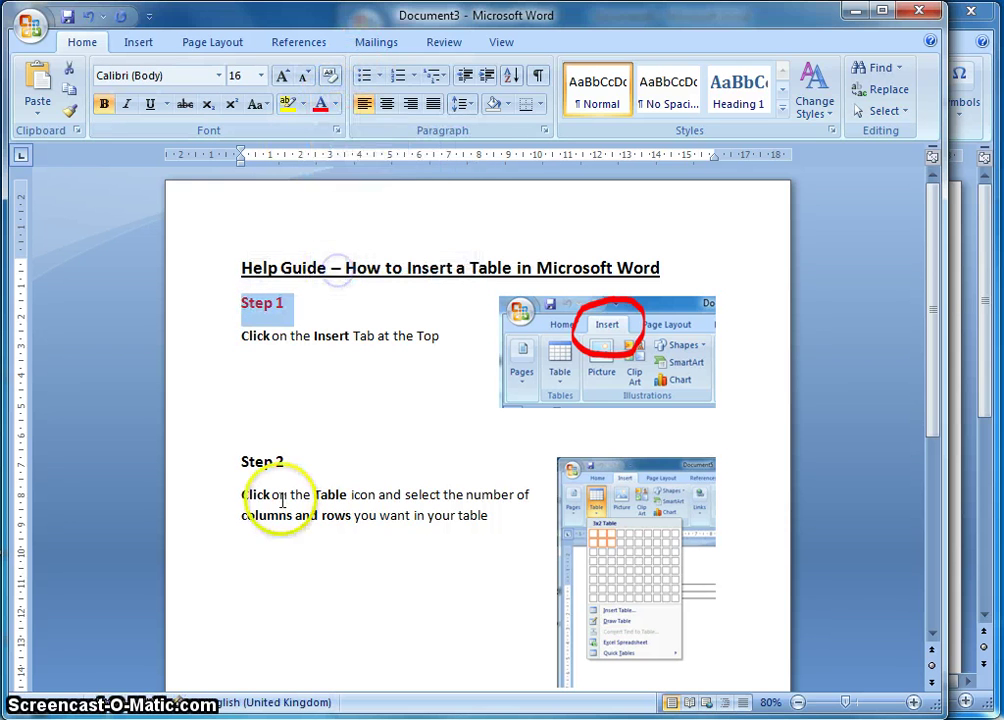
{"action": "left_click", "coordinate": [286, 463]}
{"action": "left_click_drag", "start_coordinate": [286, 463], "coordinate": [241, 462]}
{"action": "left_click", "coordinate": [320, 104]}
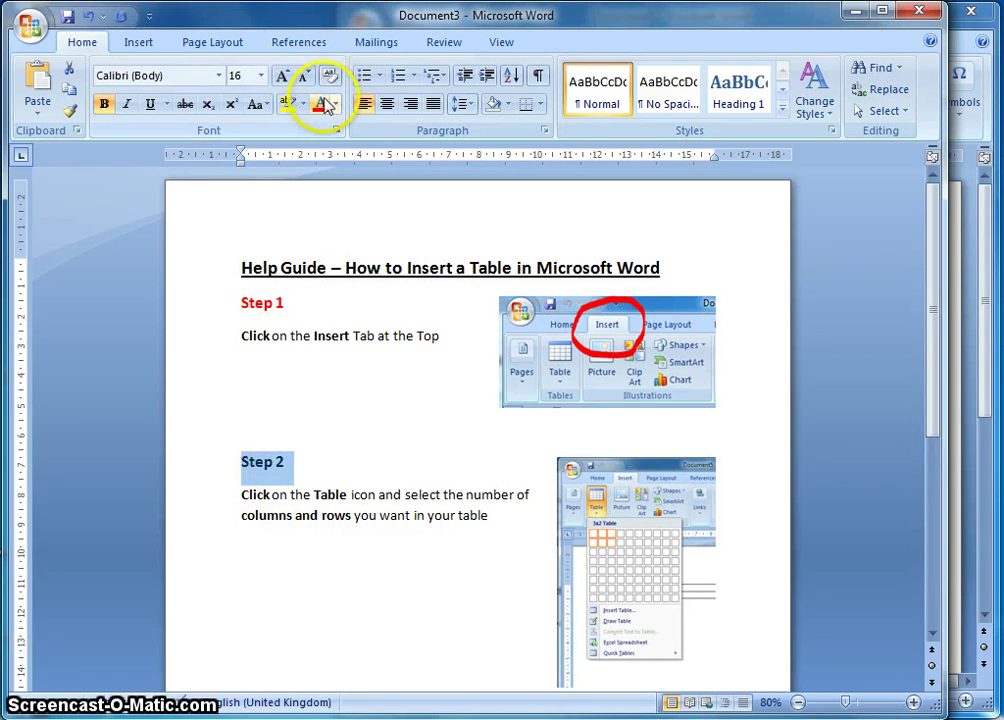
{"action": "left_click", "coordinate": [385, 558]}
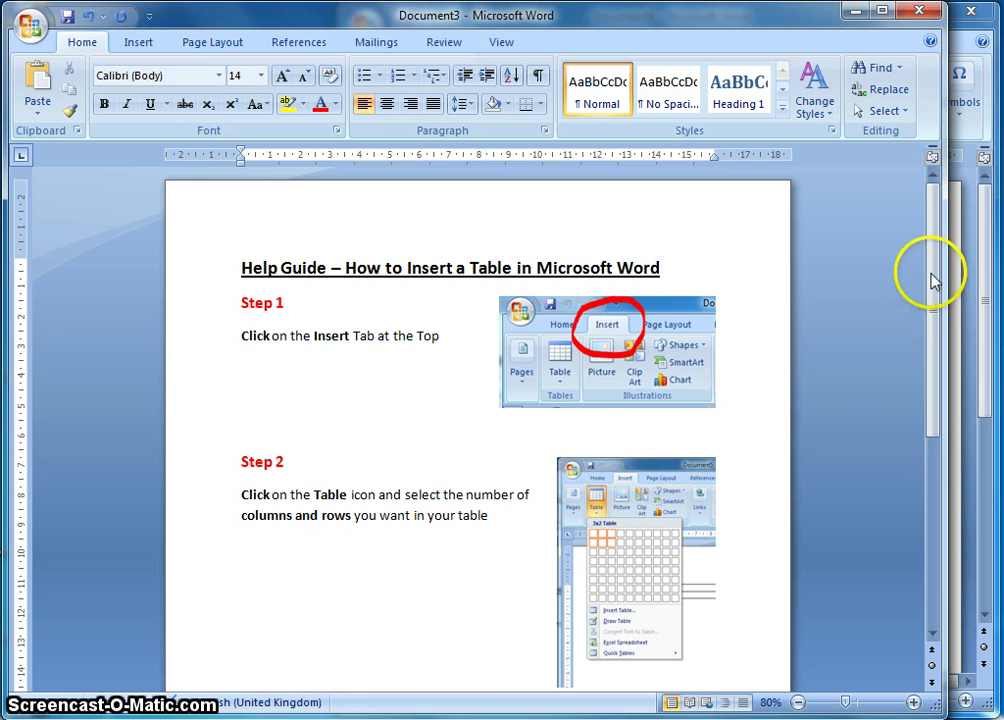
{"action": "mouse_move", "coordinate": [932, 273]}
{"action": "left_mouse_down"}
{"action": "mouse_move", "coordinate": [959, 524]}
{"action": "mouse_move", "coordinate": [934, 406]}
{"action": "mouse_move", "coordinate": [938, 270]}
{"action": "left_mouse_up"}
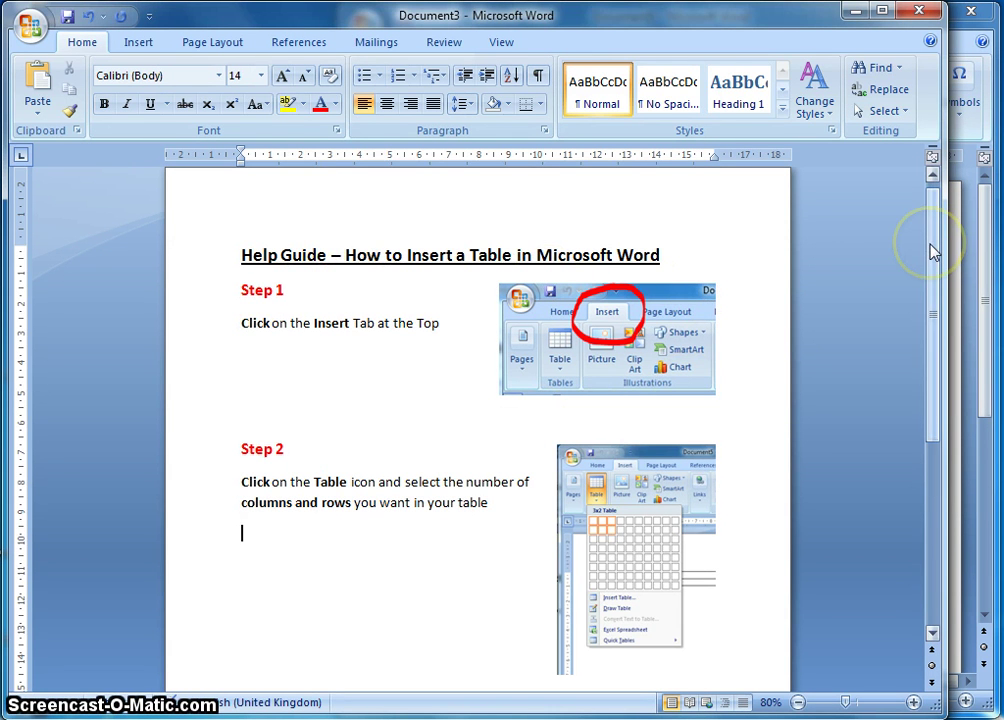
{"action": "left_click_drag", "start_coordinate": [930, 247], "coordinate": [930, 272]}
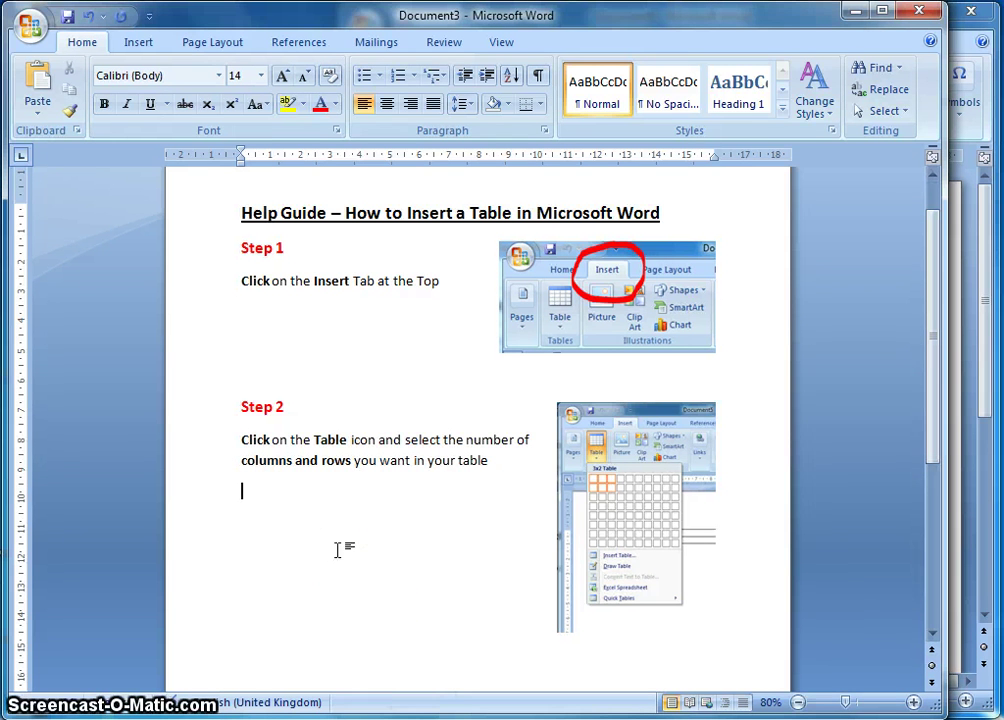
{"action": "left_click", "coordinate": [426, 643]}
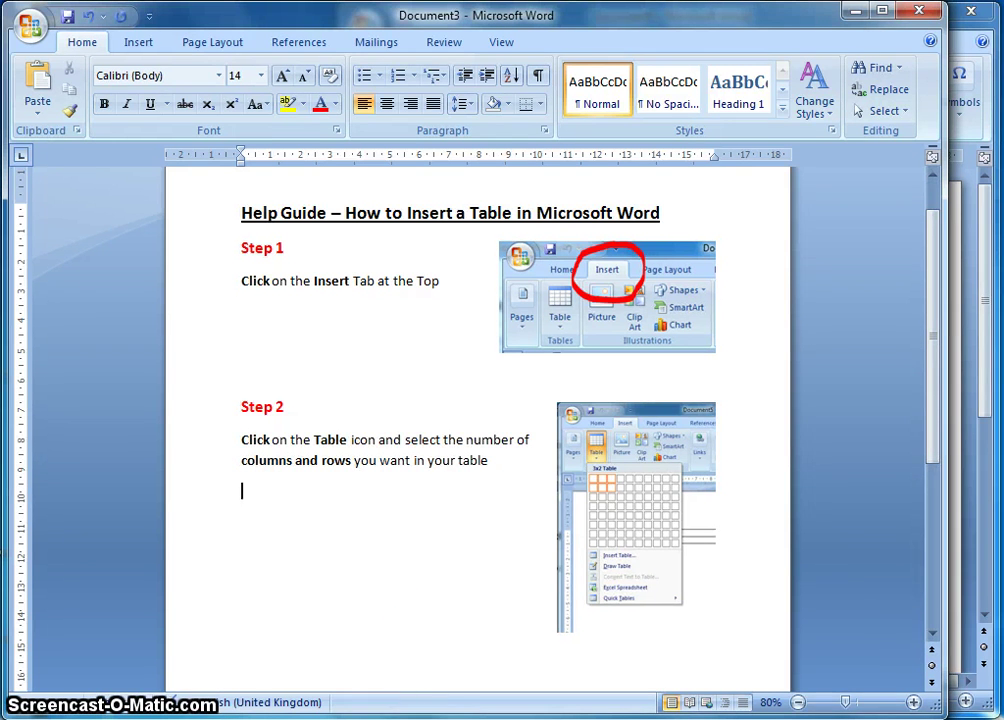